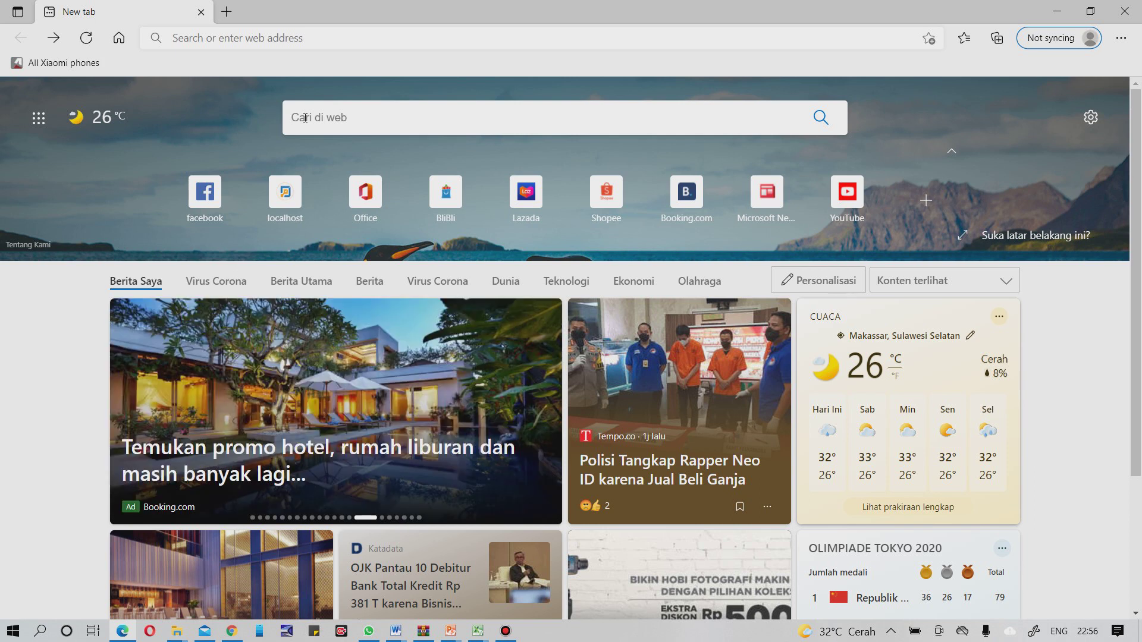
- Search the web for "pusmenjar kemdikbud akm" and open the "Asesmen Nasional - Kemdikbud" result
type("pusm")
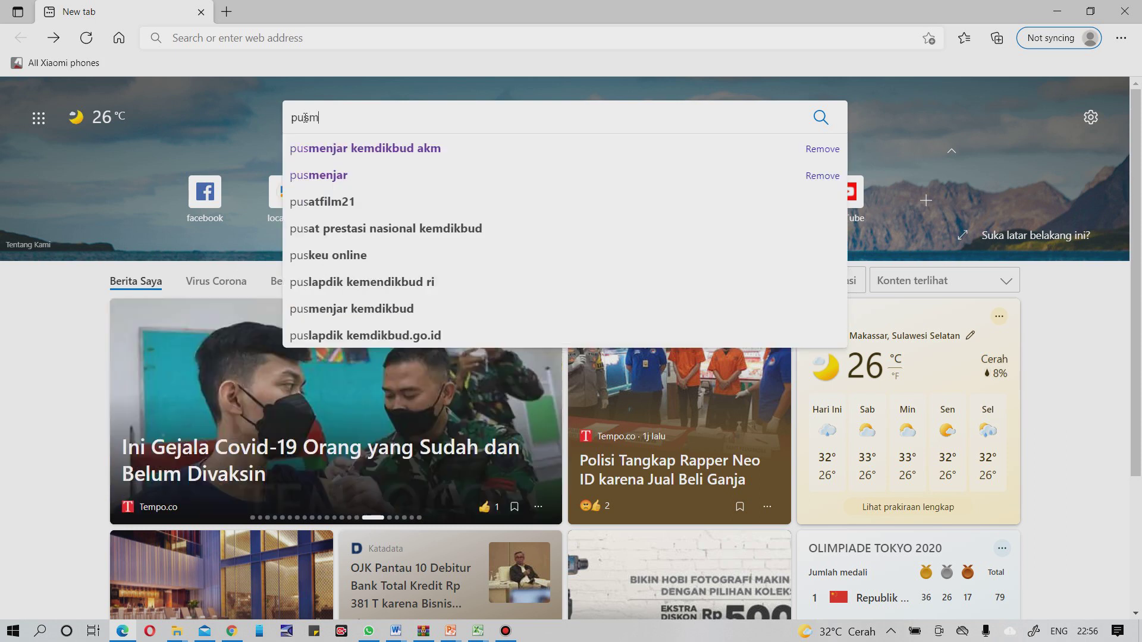
type("enja")
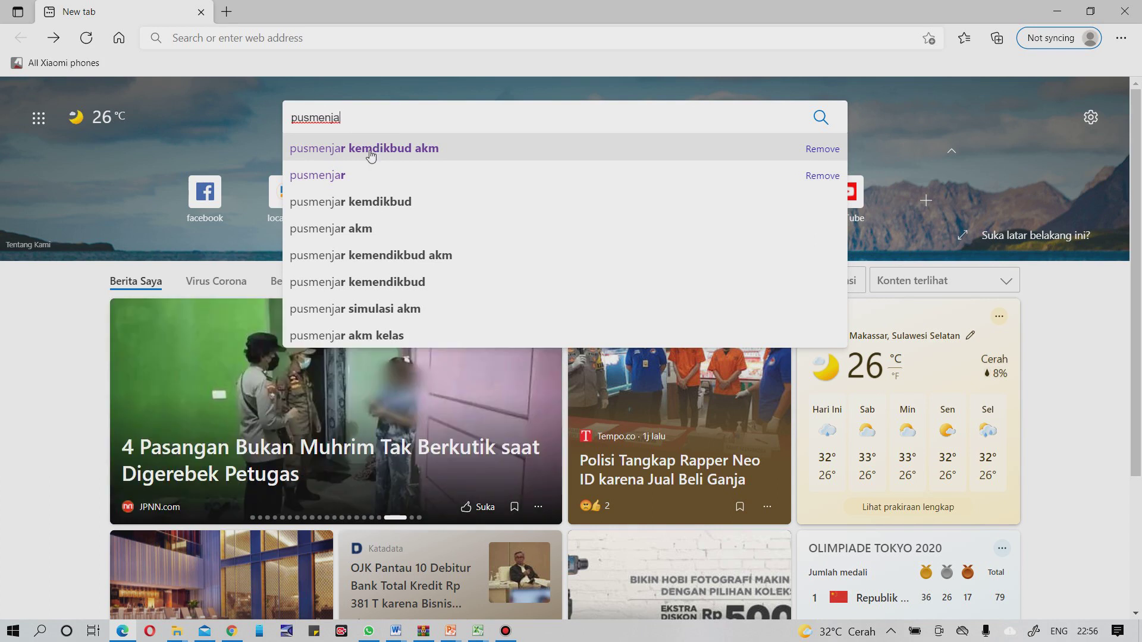
left_click(371, 150)
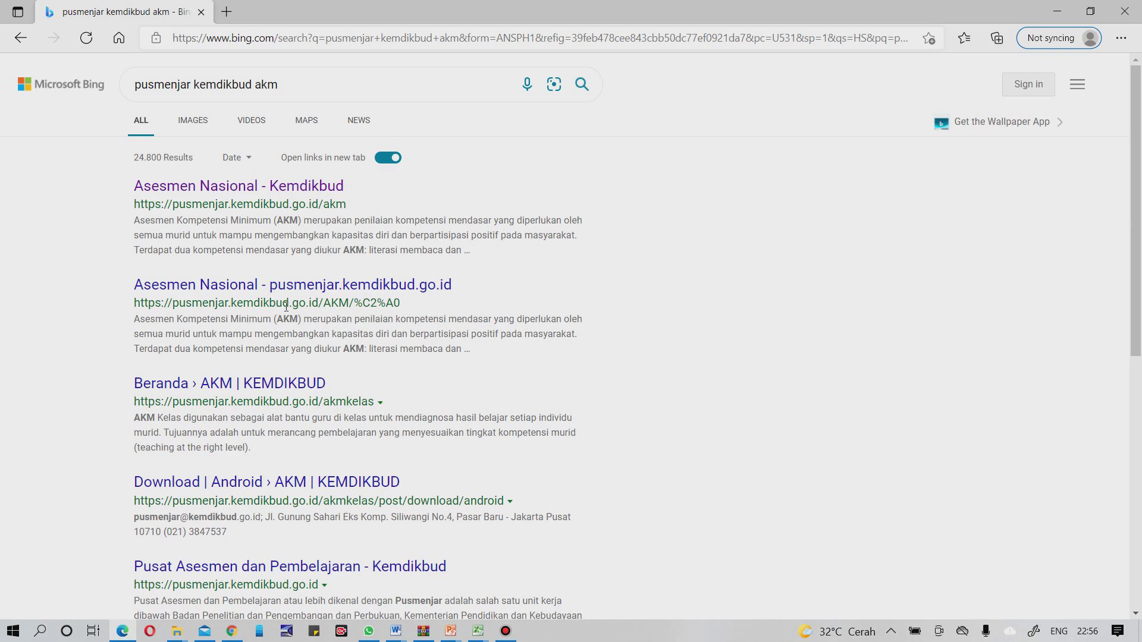
left_click(197, 188)
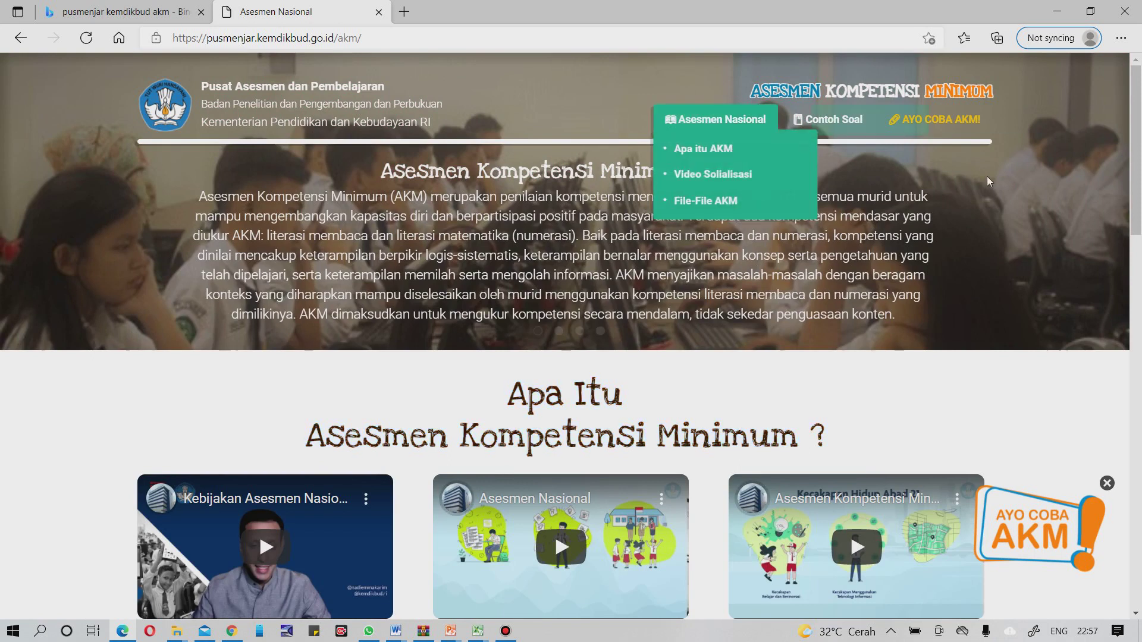
- Open the Ayo Coba AKM! trial and continue with the Literasi material at the SD/MI/PAKET A level
mouse_move(740, 125)
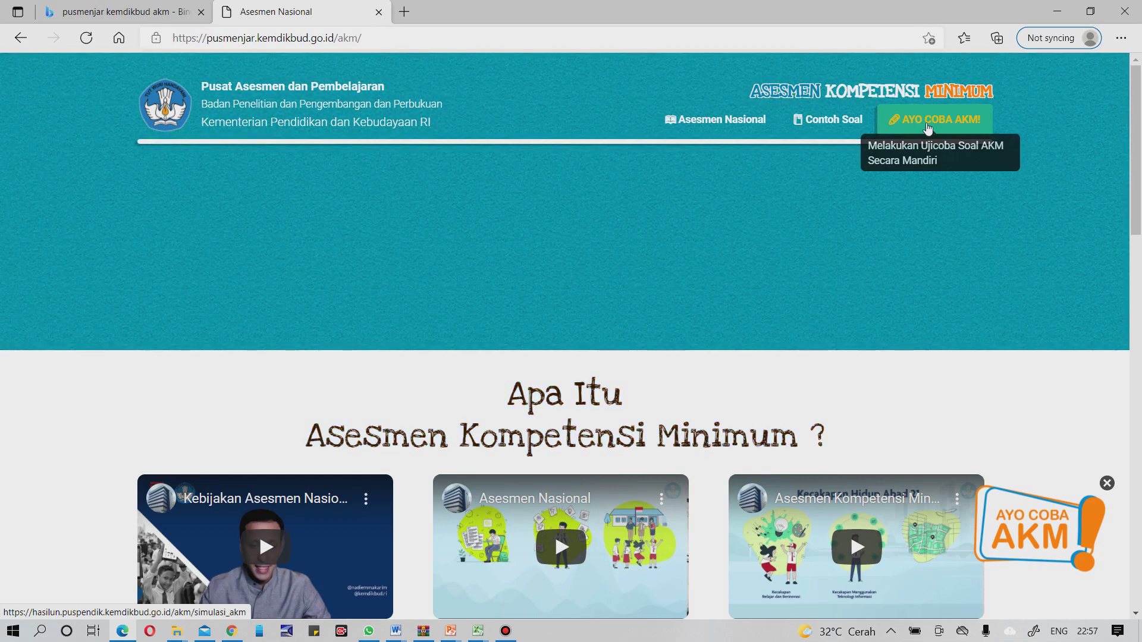
left_click(954, 121)
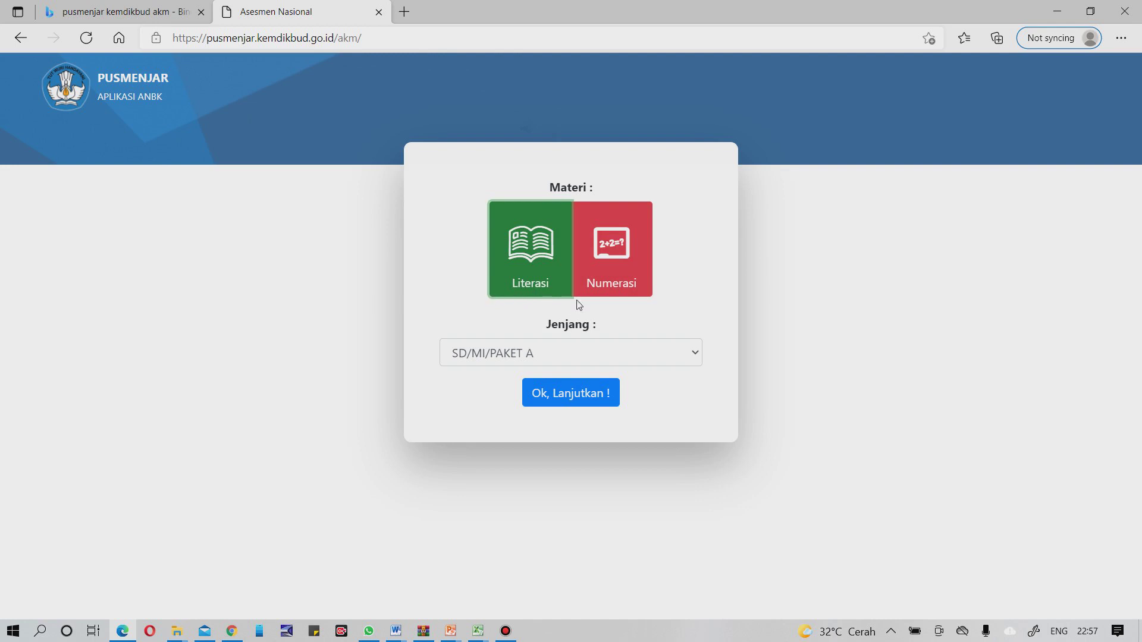
left_click(624, 269)
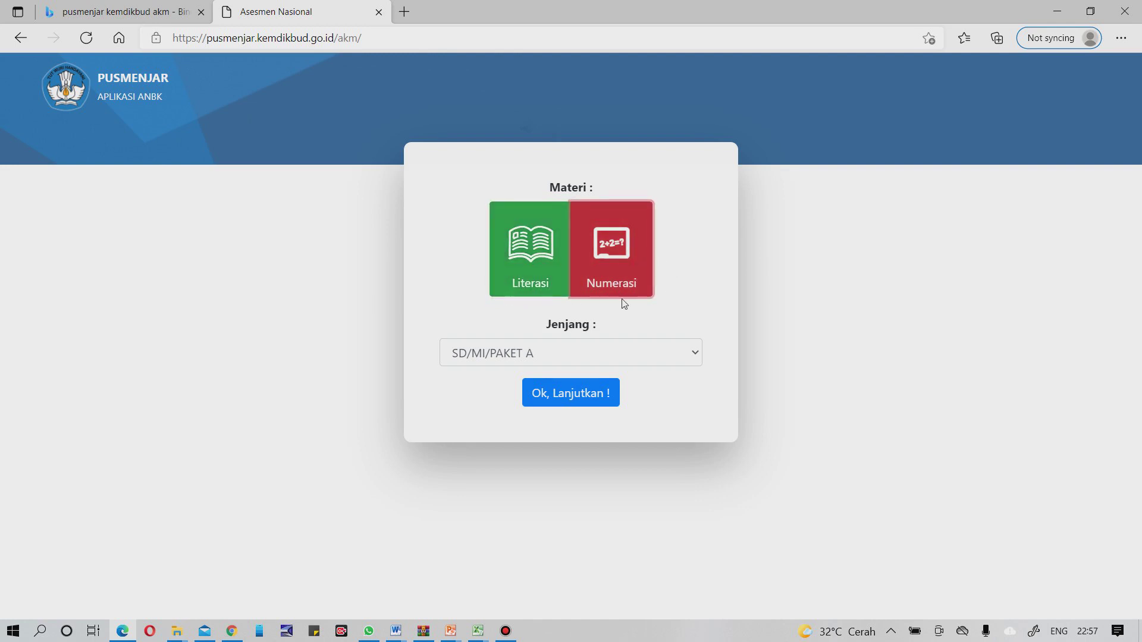
left_click(531, 263)
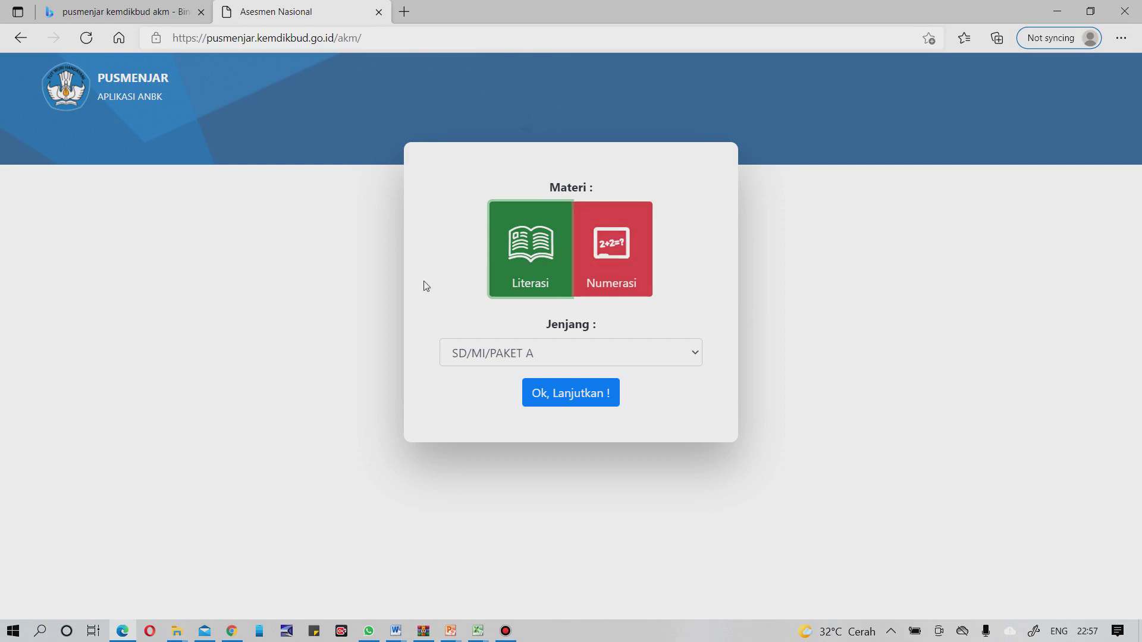
left_click(623, 259)
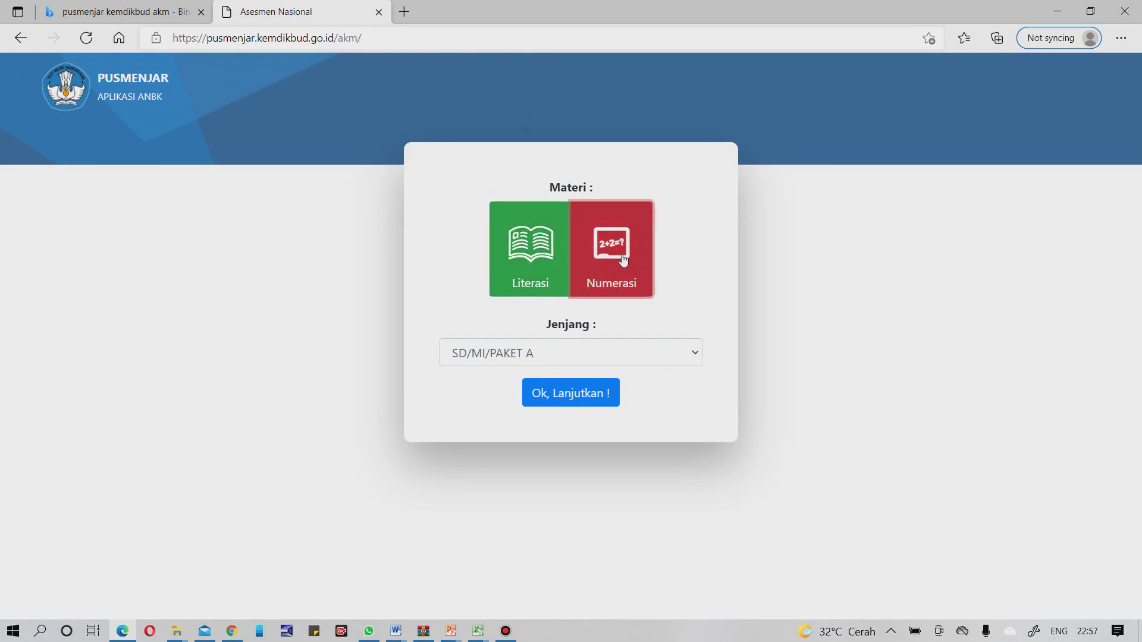
left_click(531, 263)
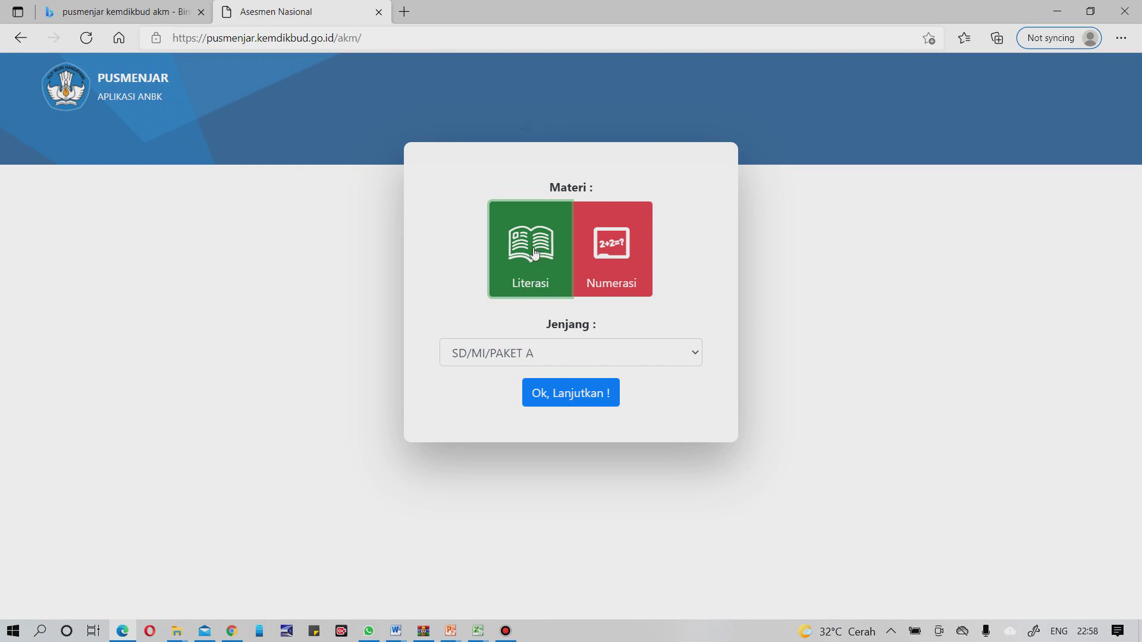
left_click(694, 353)
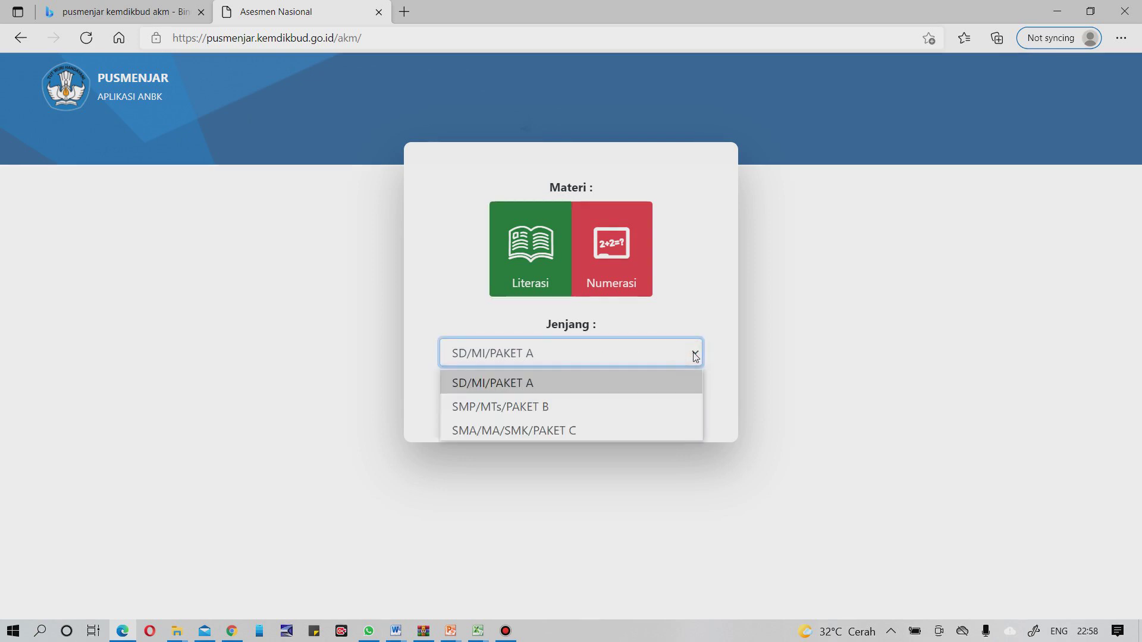
left_click(695, 356)
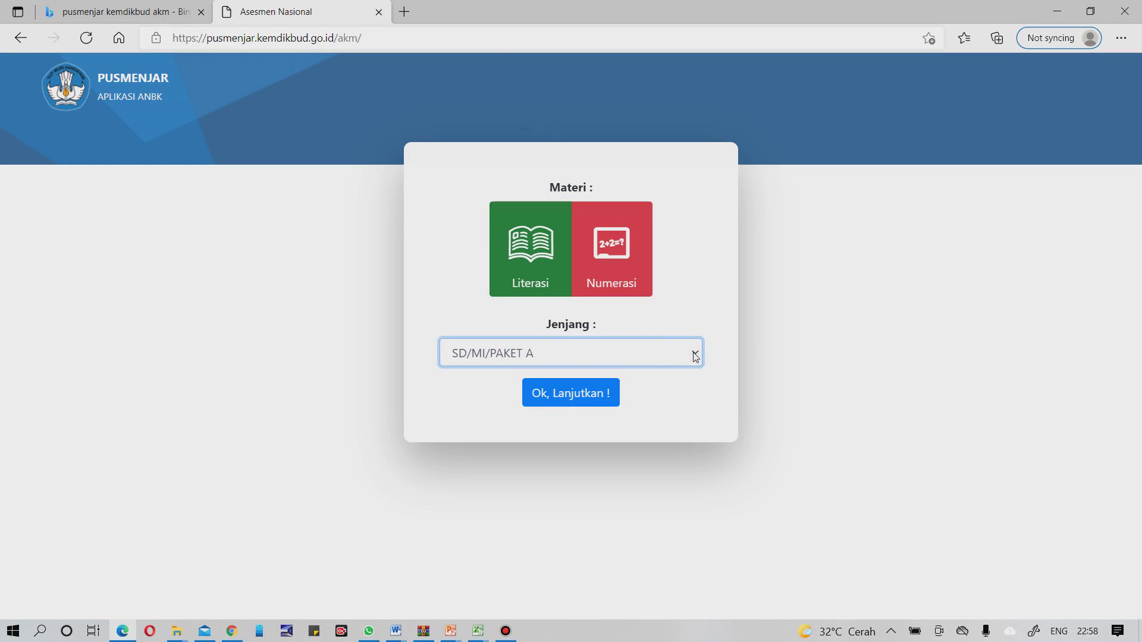
left_click(554, 394)
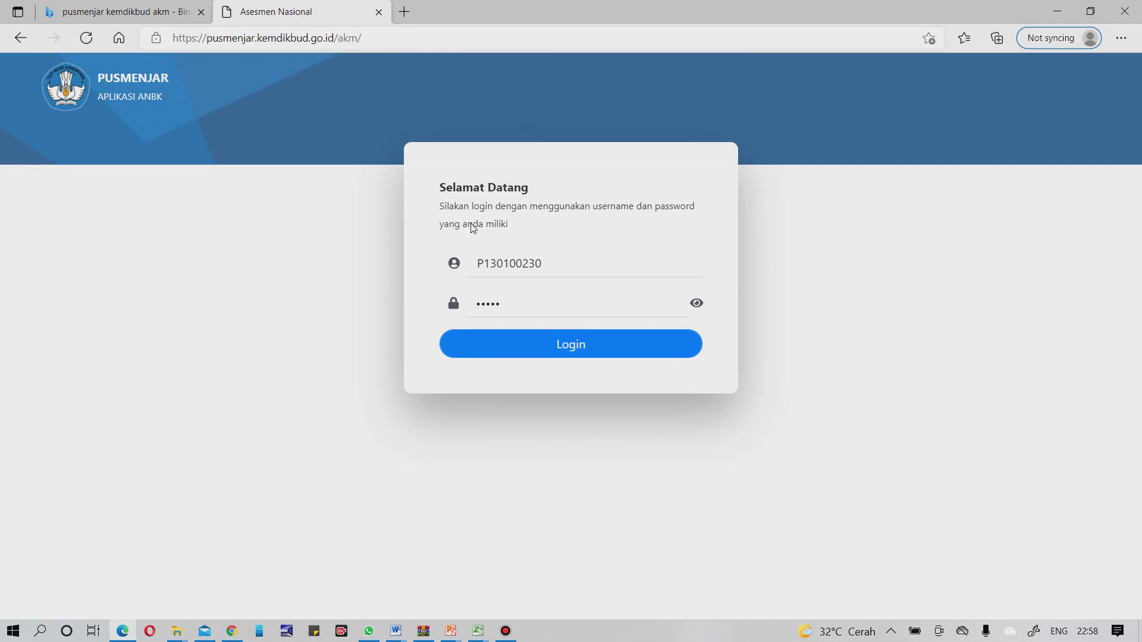
- Log in to the trial with the prefilled credentials and dismiss the browser's offer to save the password
left_click(524, 342)
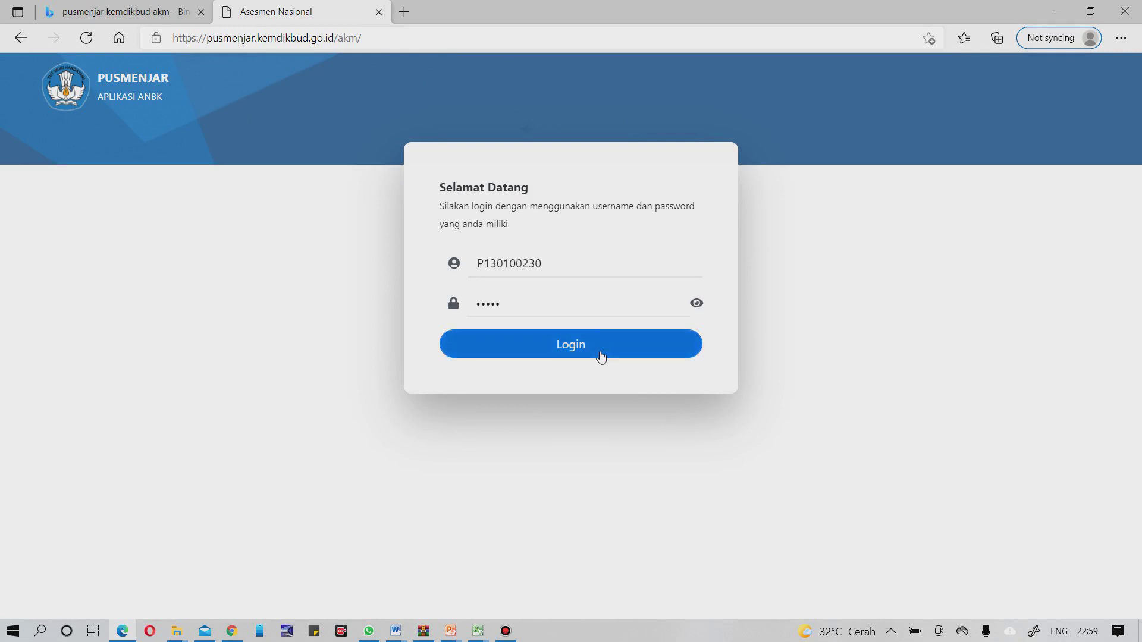
left_click(697, 302)
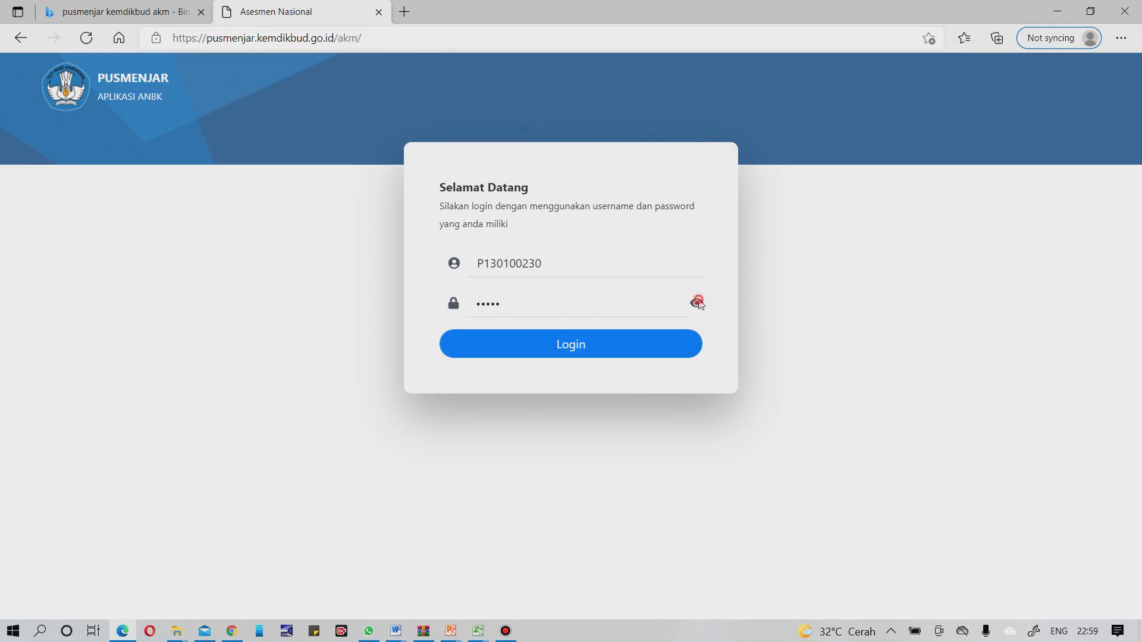
left_click(561, 433)
left_click(541, 347)
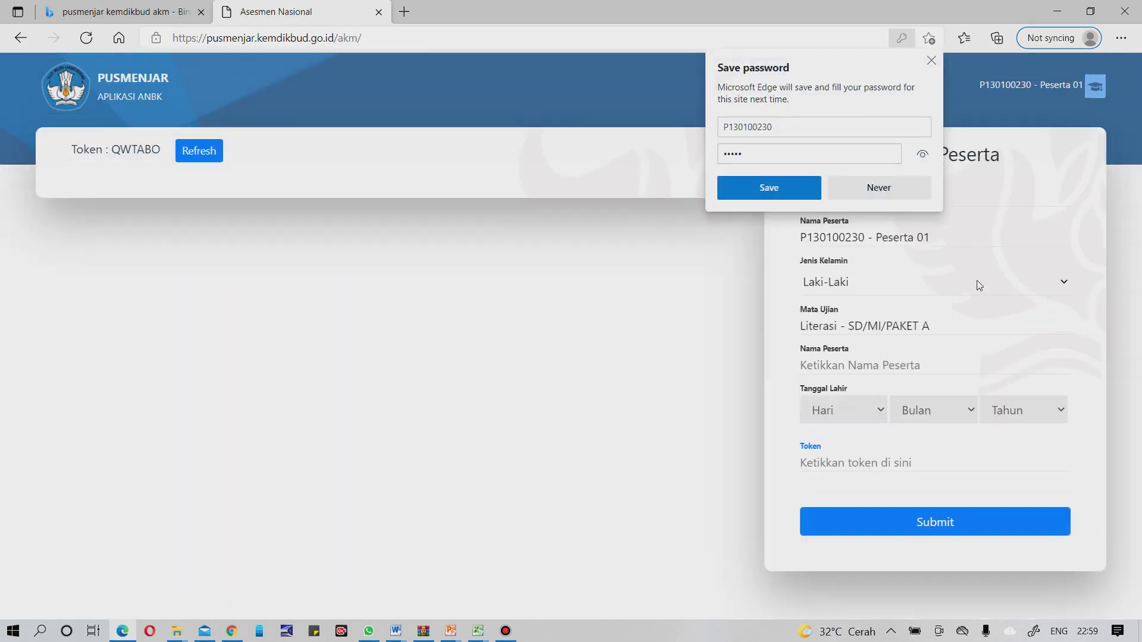
left_click(930, 61)
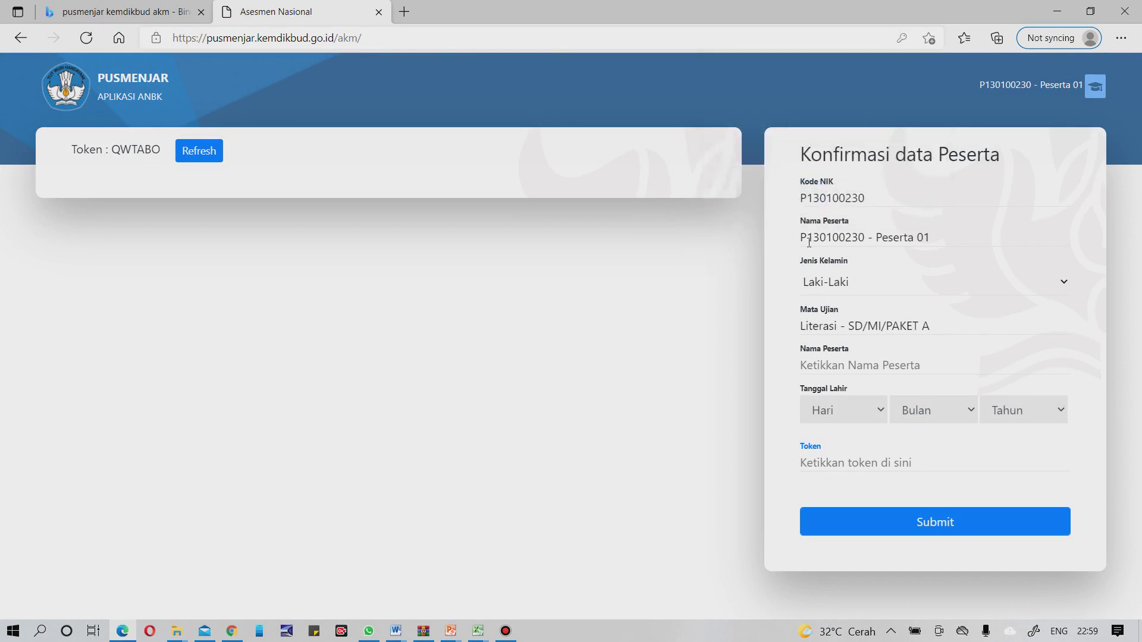
- Enter the participant's name in the empty Nama Peserta field of the participant data form
left_click(810, 364)
type("Aed")
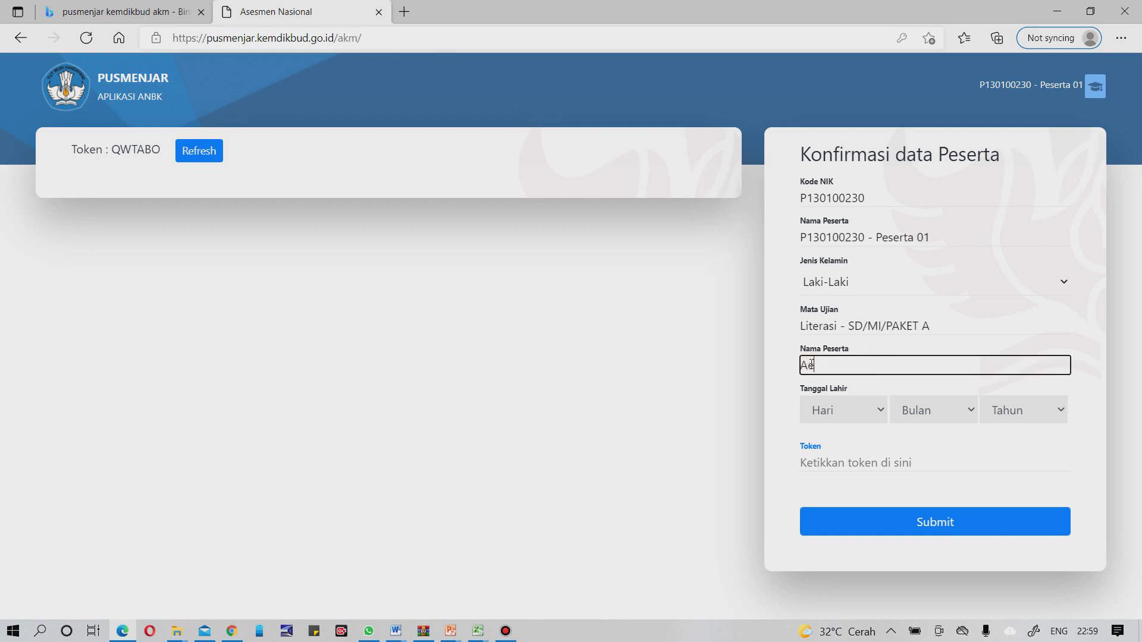
key("BackSpace")
key("BackSpace")
type("ndi")
left_click(878, 410)
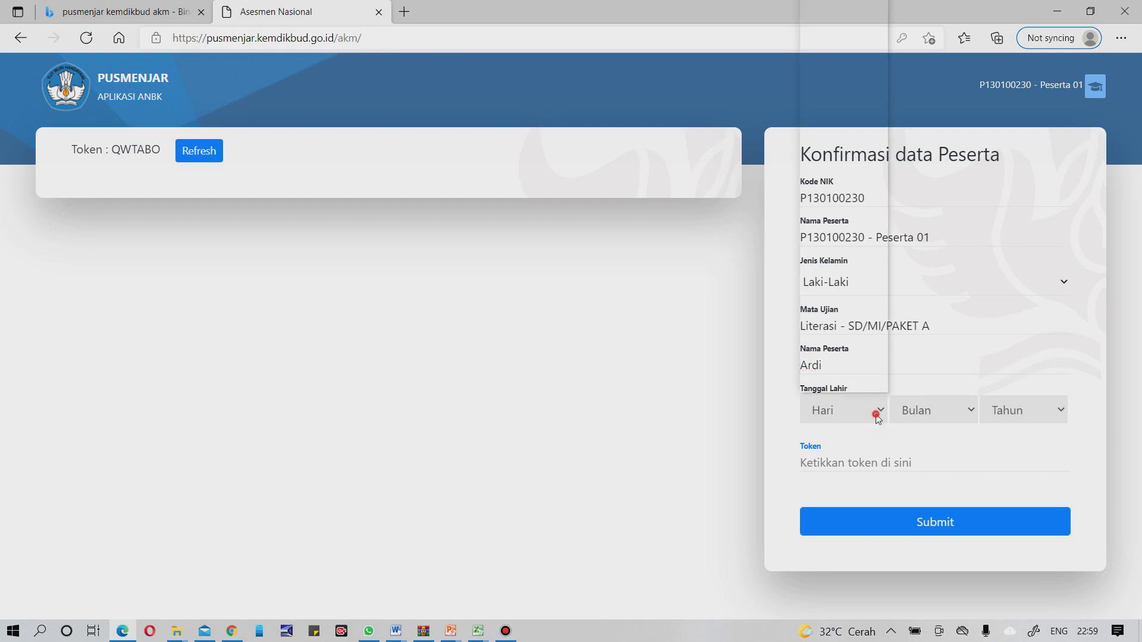
- Copy the displayed token into the Token field, try to submit the participant data, and dismiss the resulting alert
left_click(964, 468)
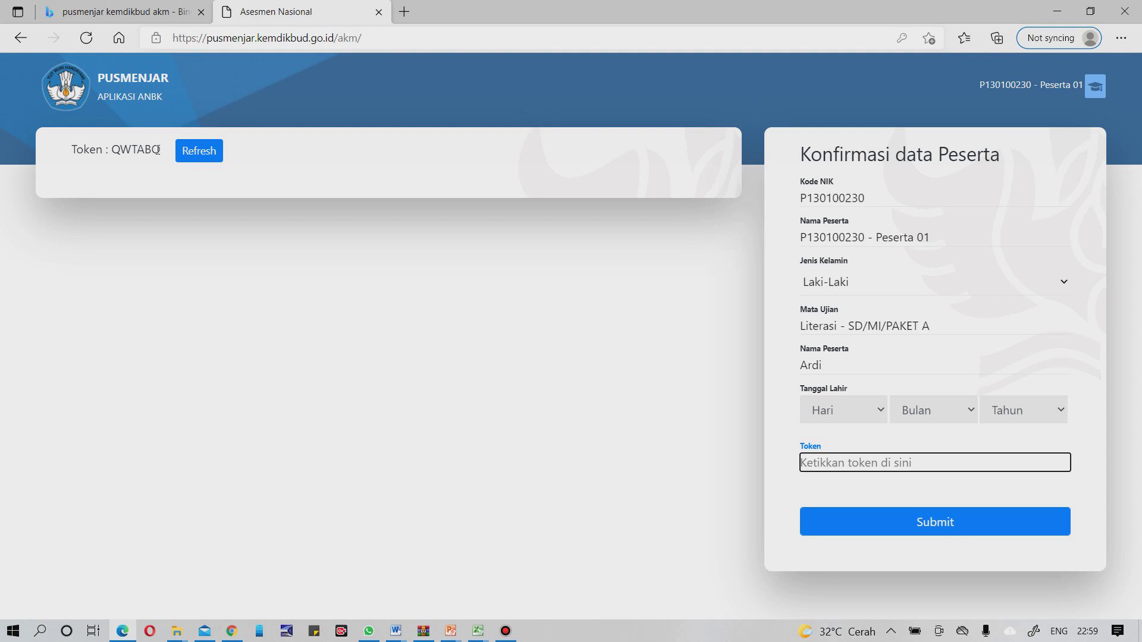
left_click_drag(157, 150, 112, 150)
key("ctrl+c")
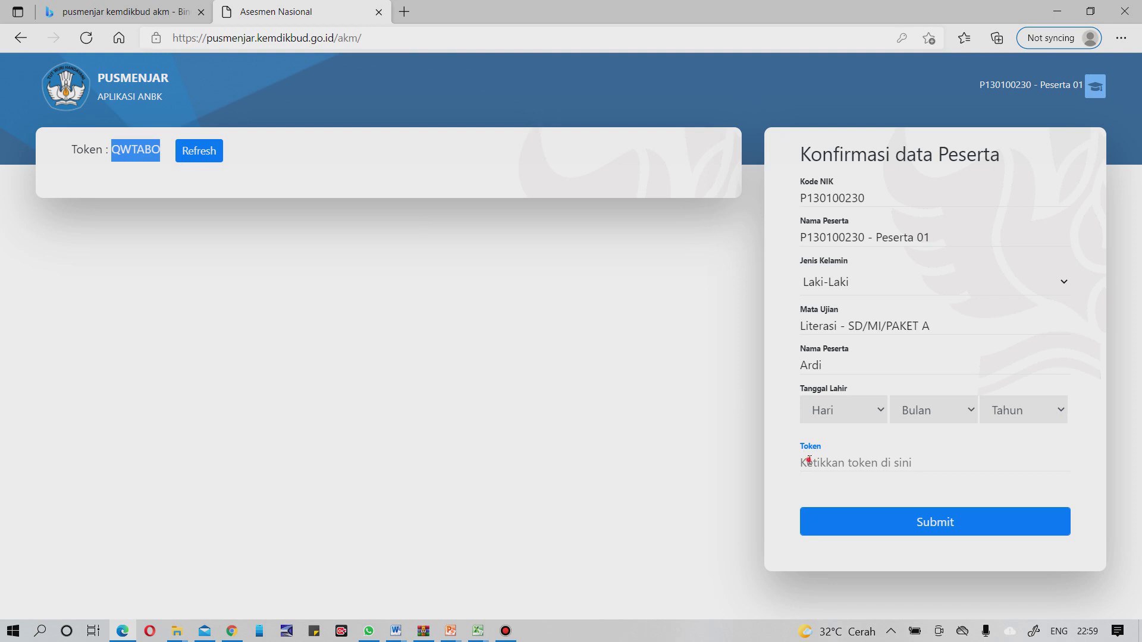
left_click(809, 462)
key("ctrl+v")
left_click(938, 523)
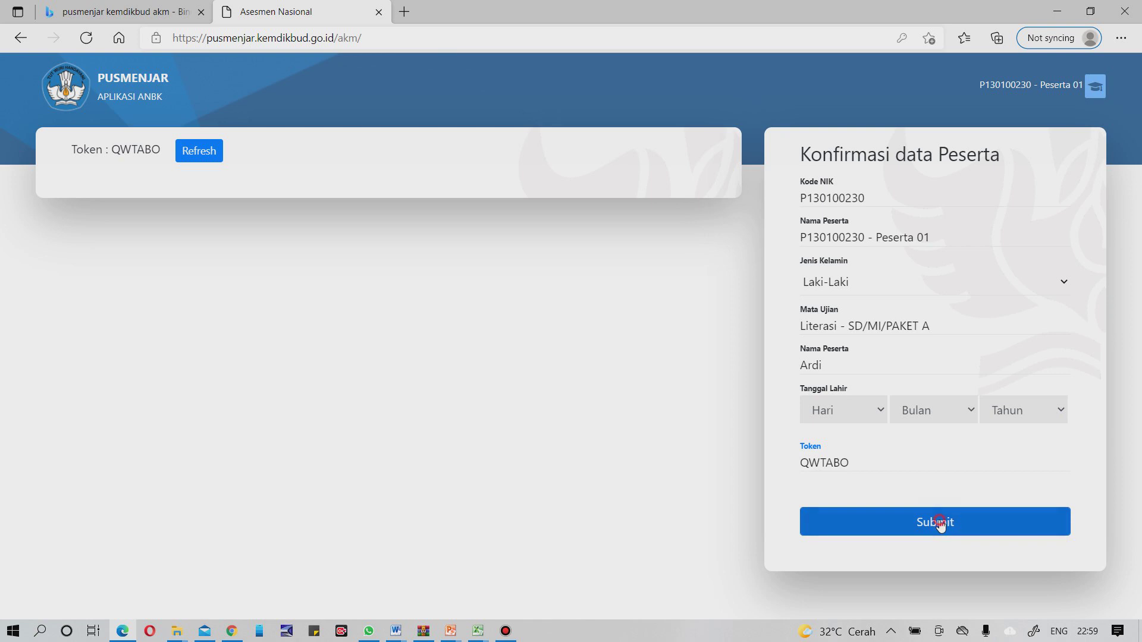
left_click(702, 119)
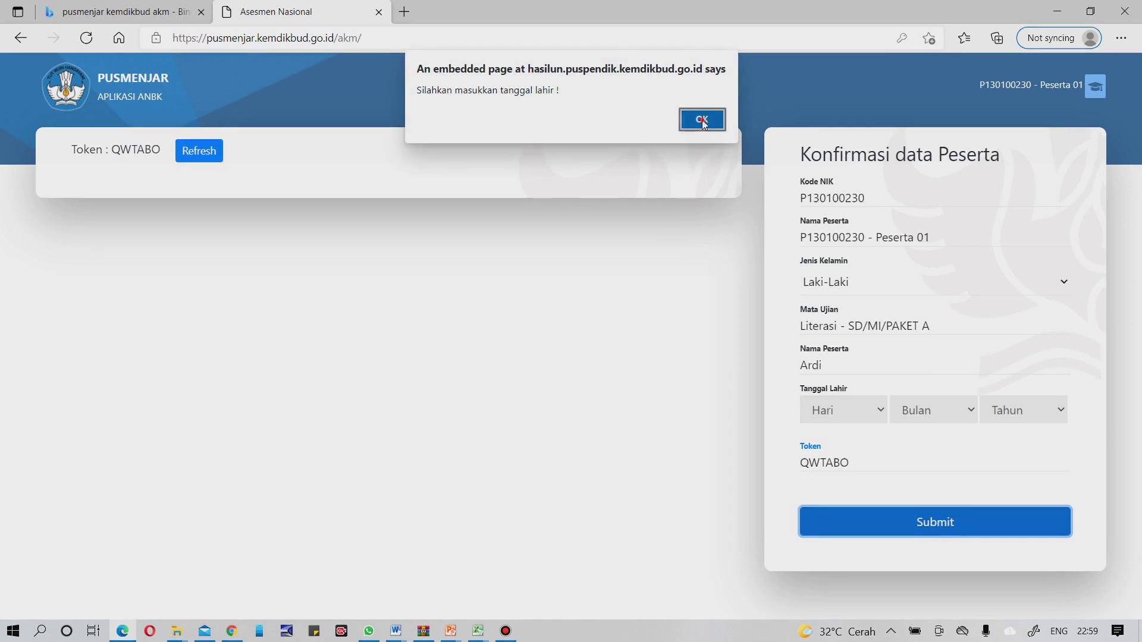
- Select the day, month and year of the participant's date of birth and submit the participant data
left_click(879, 409)
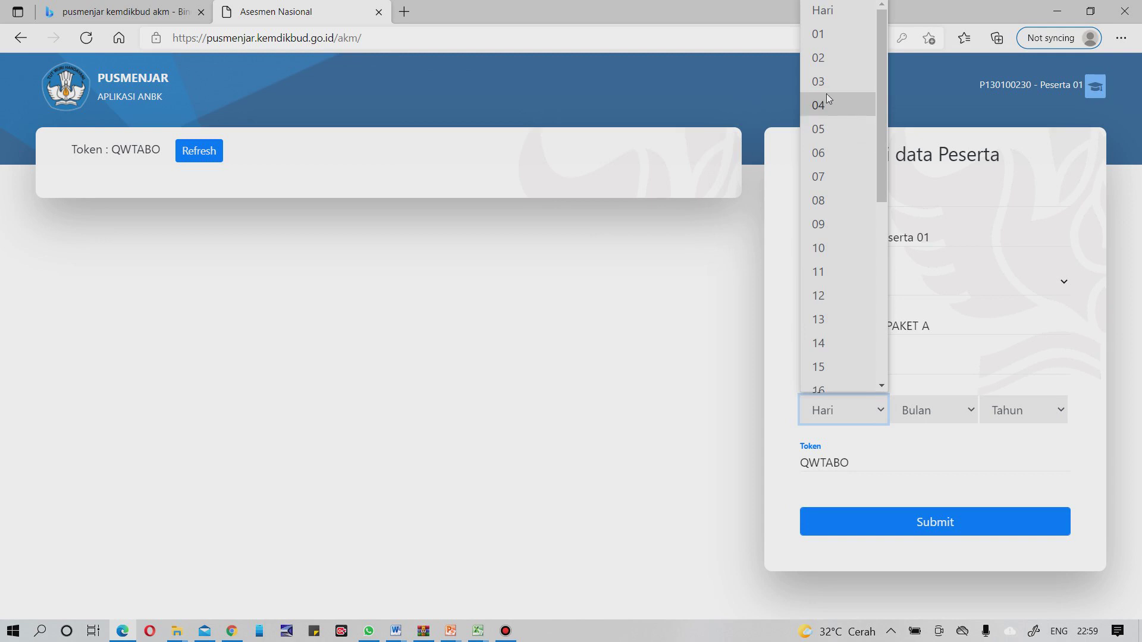
left_click(823, 58)
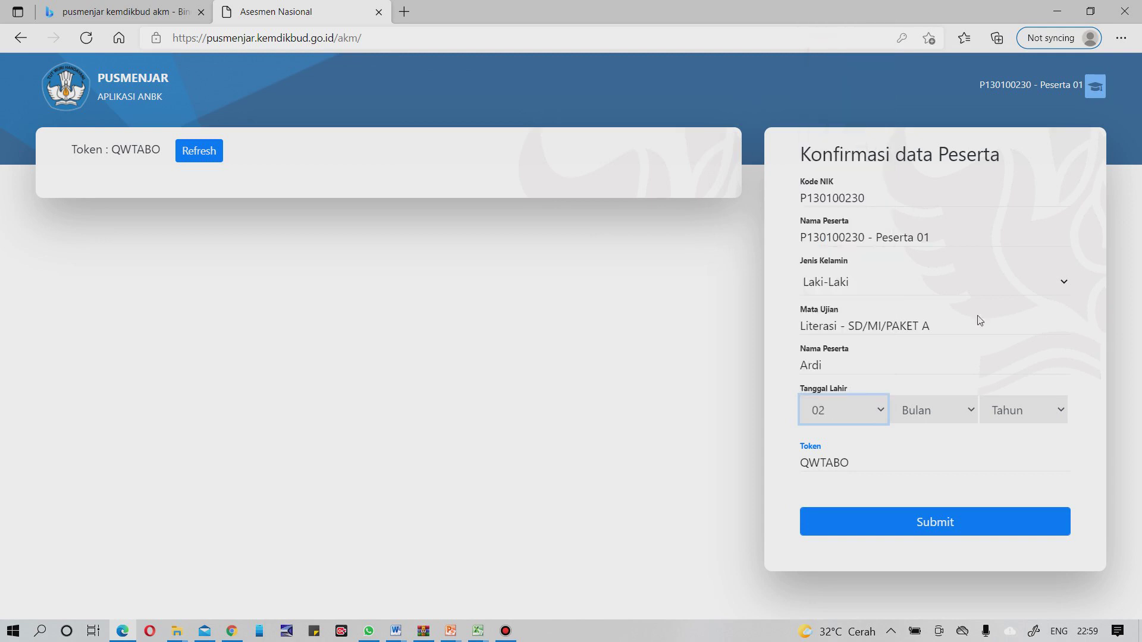
left_click(965, 416)
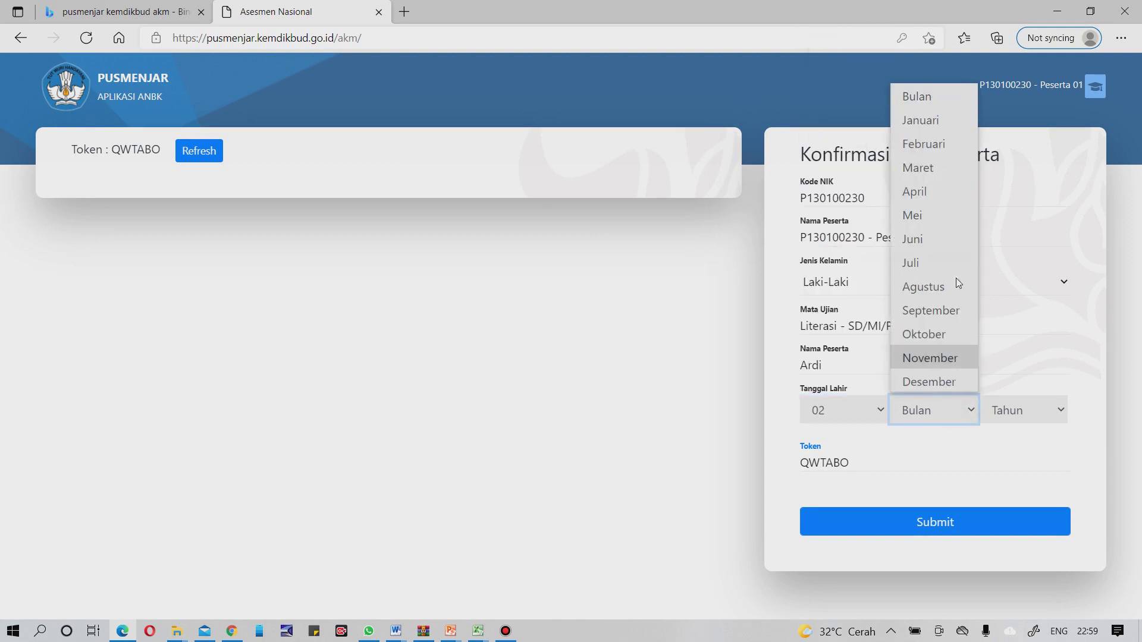
left_click(950, 219)
left_click(1050, 416)
left_click(1061, 388)
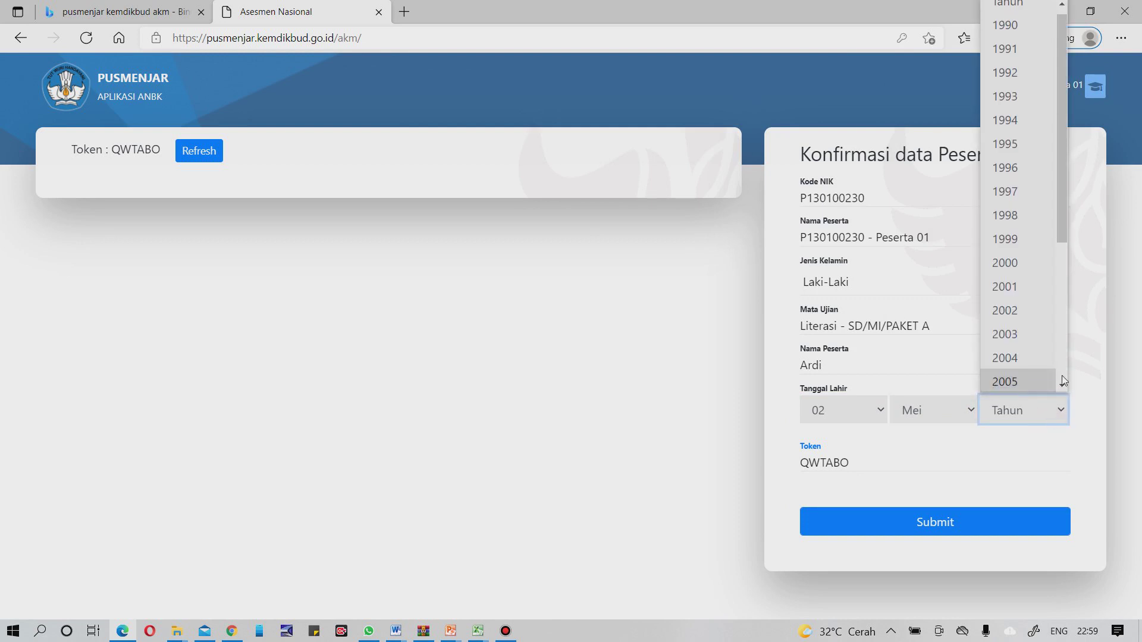
left_click(1061, 386)
left_click(1061, 386)
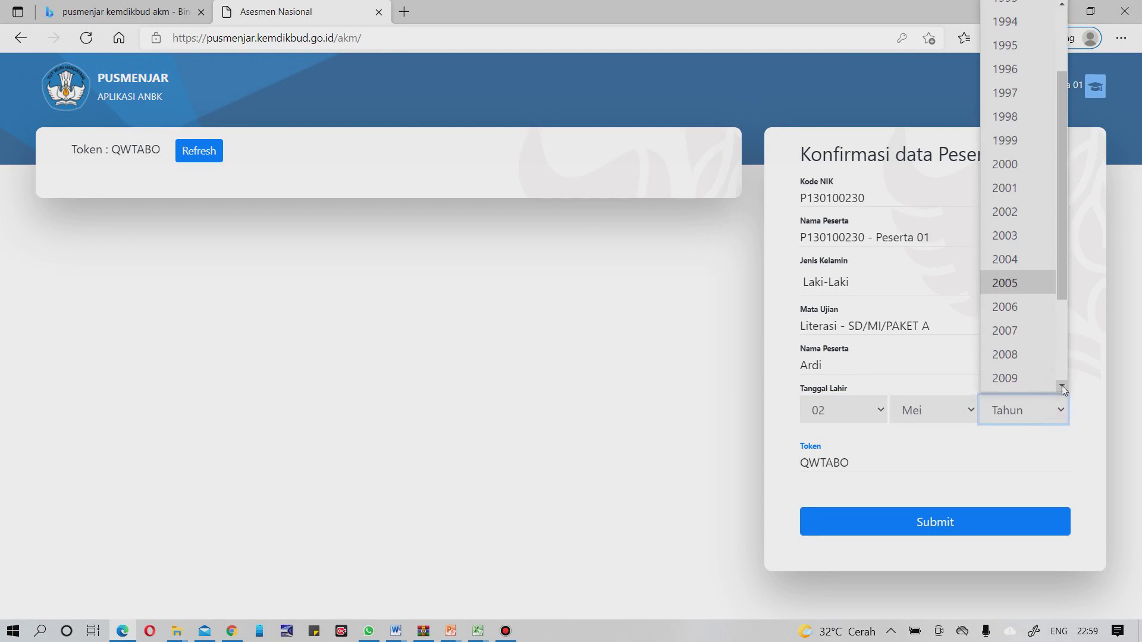
left_click(1018, 379)
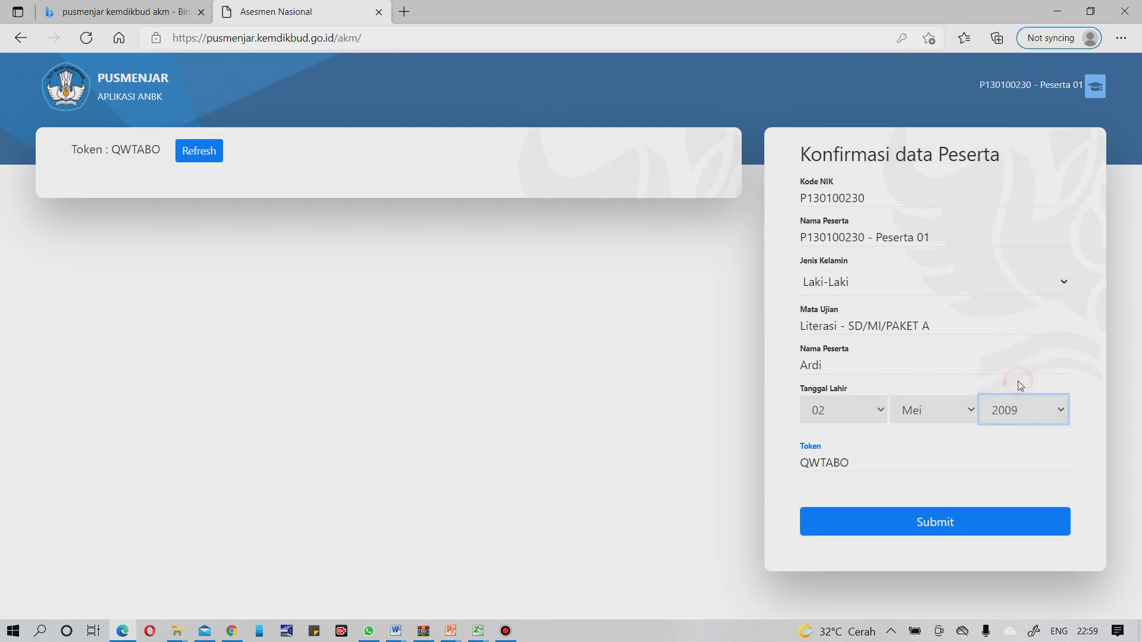
left_click(924, 522)
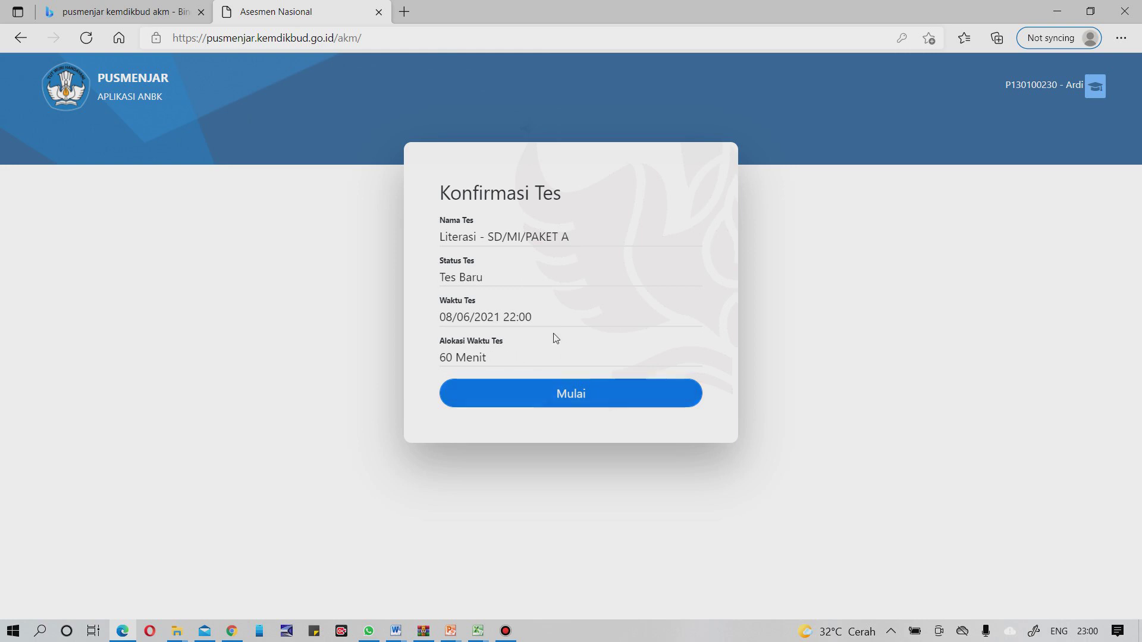
- Start the Literasi test, answer question 1 with "Ingin bersekolah." and continue to the next question
left_click(549, 397)
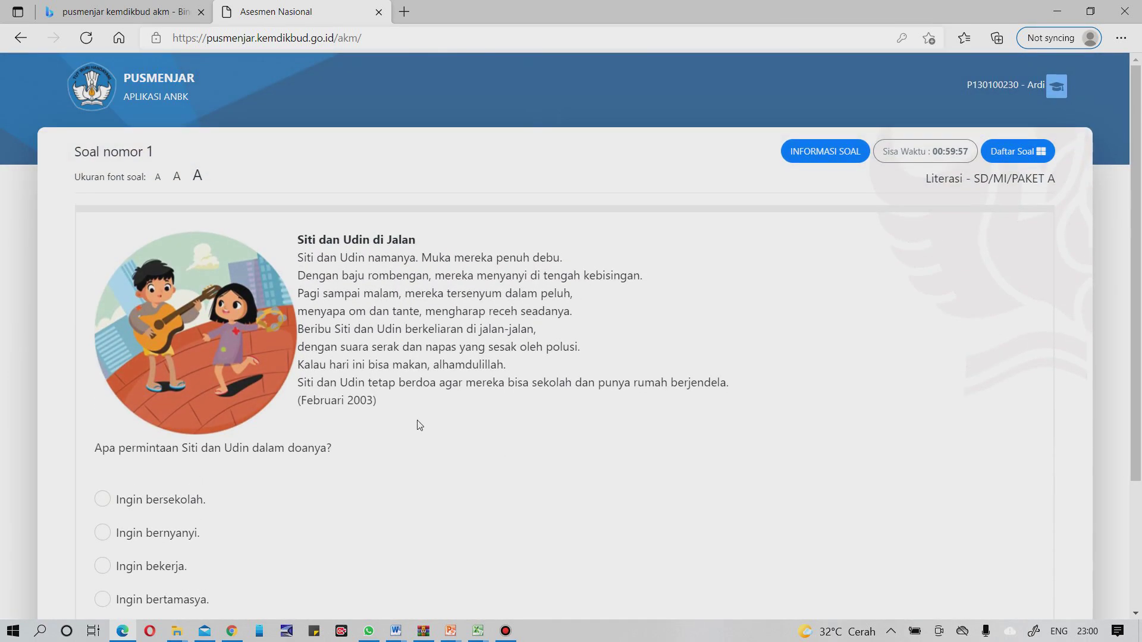
scroll(605, 384, "down", 2)
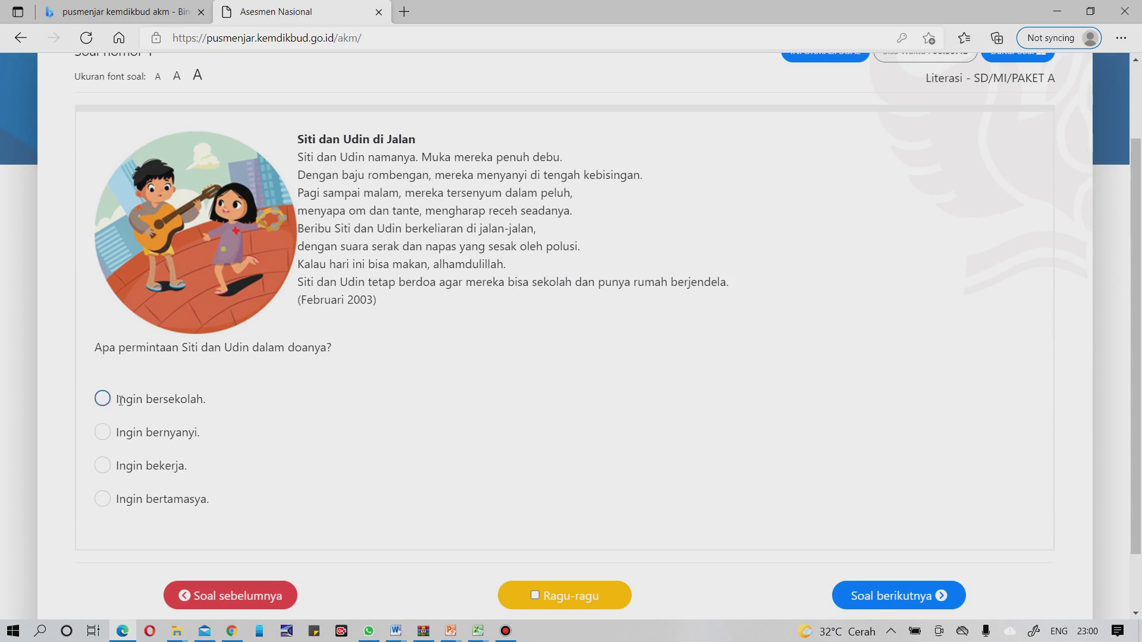
left_click(101, 399)
left_click(897, 600)
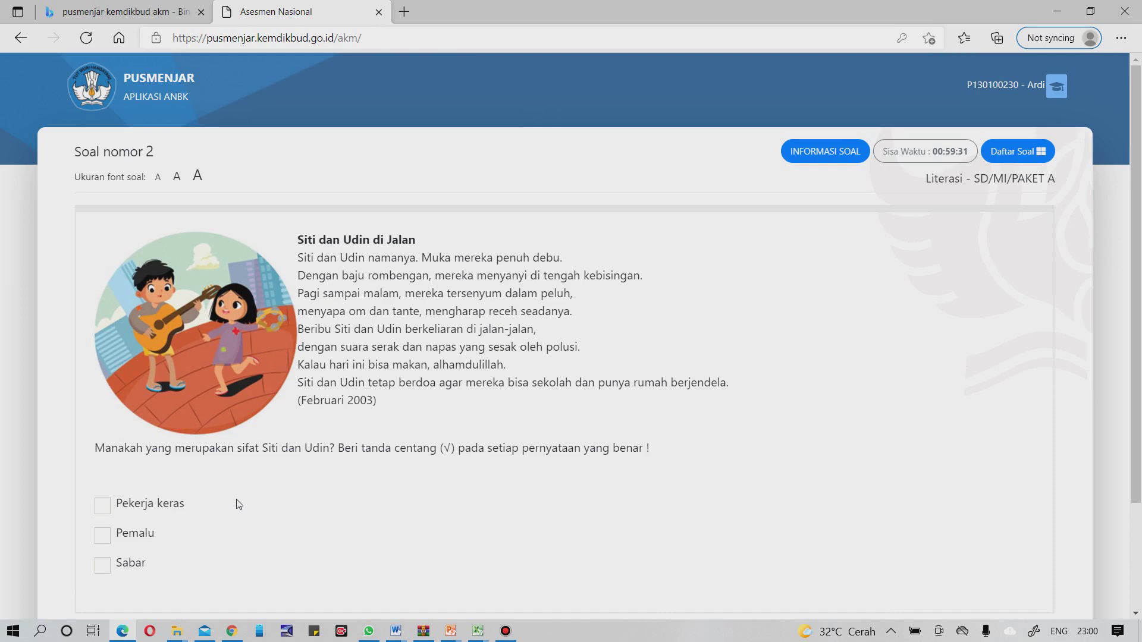
- Mark "Pekerja keras" and "Sabar" as the answers to question 2 and continue to the next question
left_click(102, 509)
left_click(102, 568)
scroll(574, 539, "down", 2)
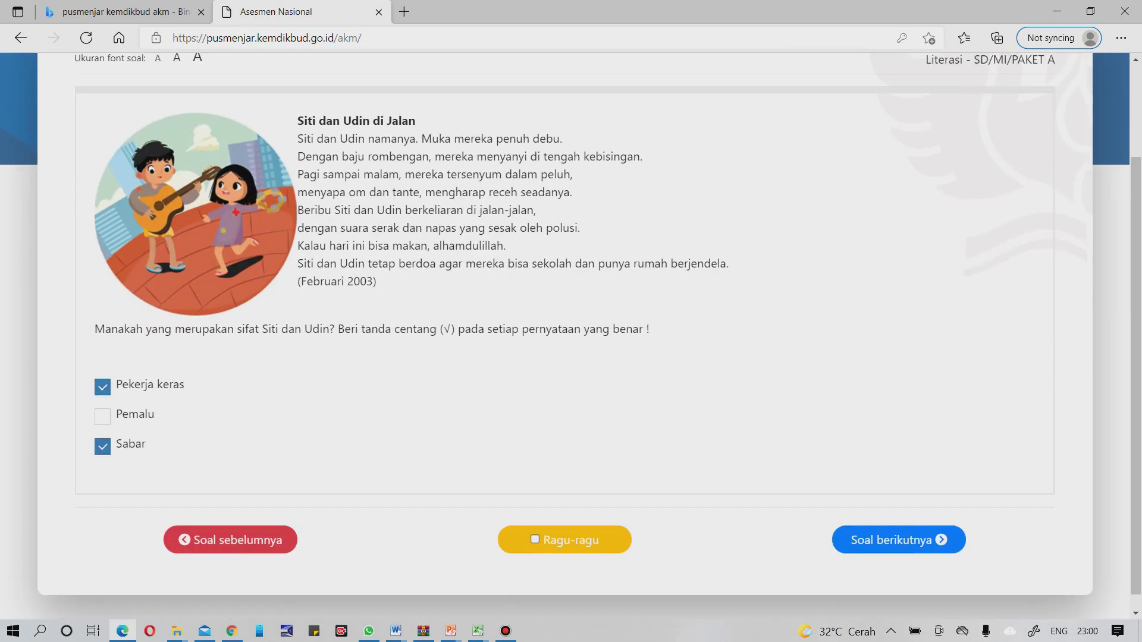
left_click(886, 544)
- For question 3, mark the always-happy-singing statement "Benar" and the annoyed om dan tante statement "Salah", and continue to the next question
scroll(586, 335, "down", 2)
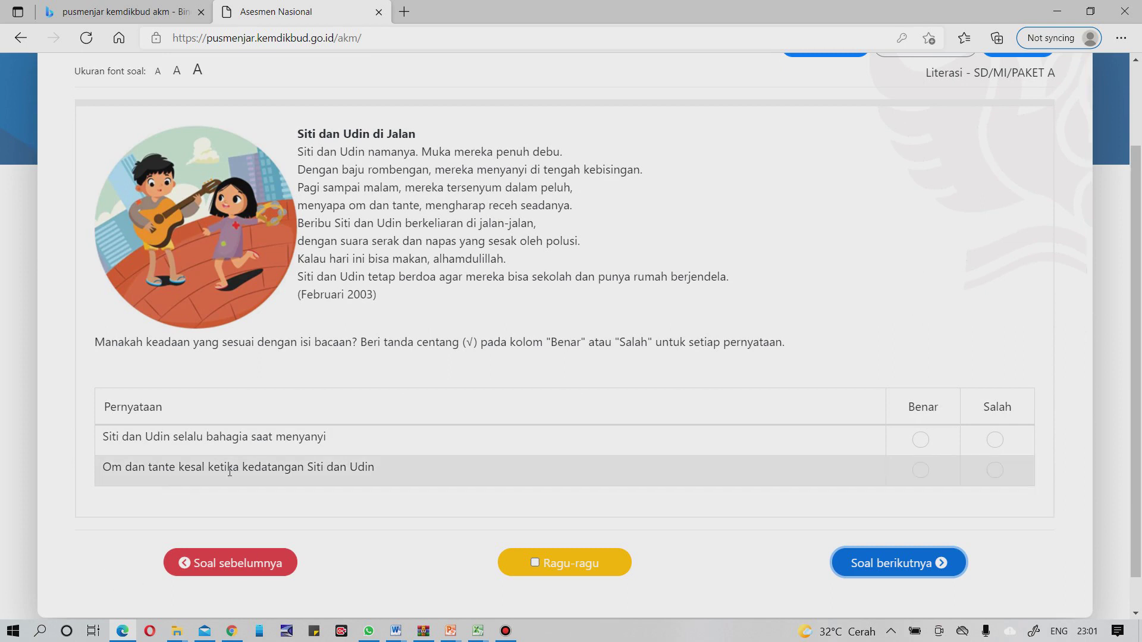
left_click(920, 439)
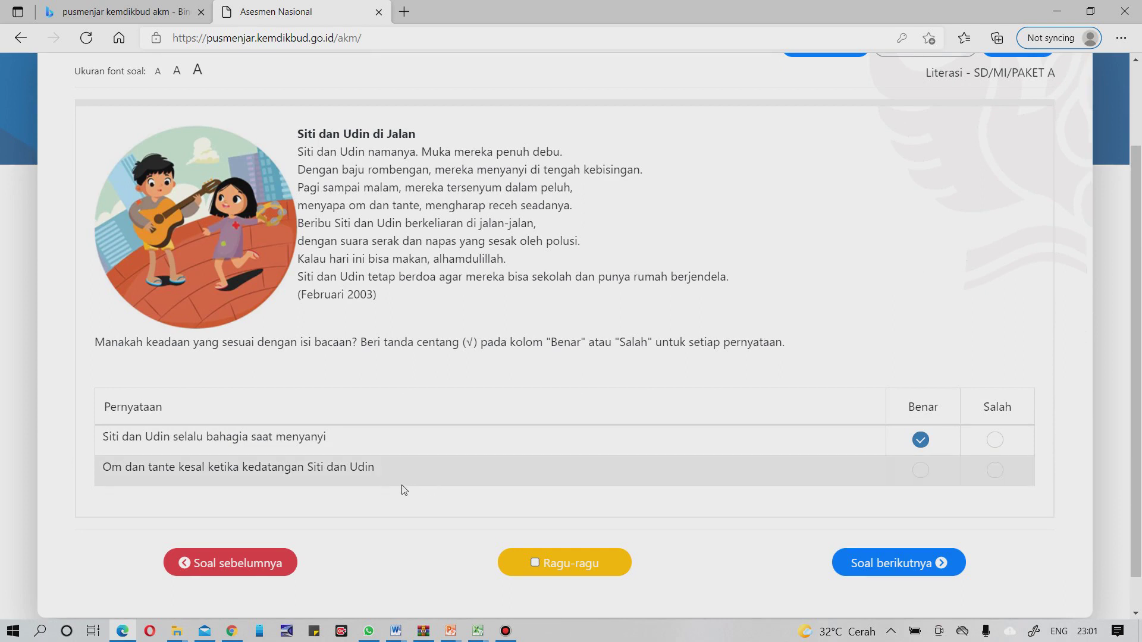
left_click(991, 475)
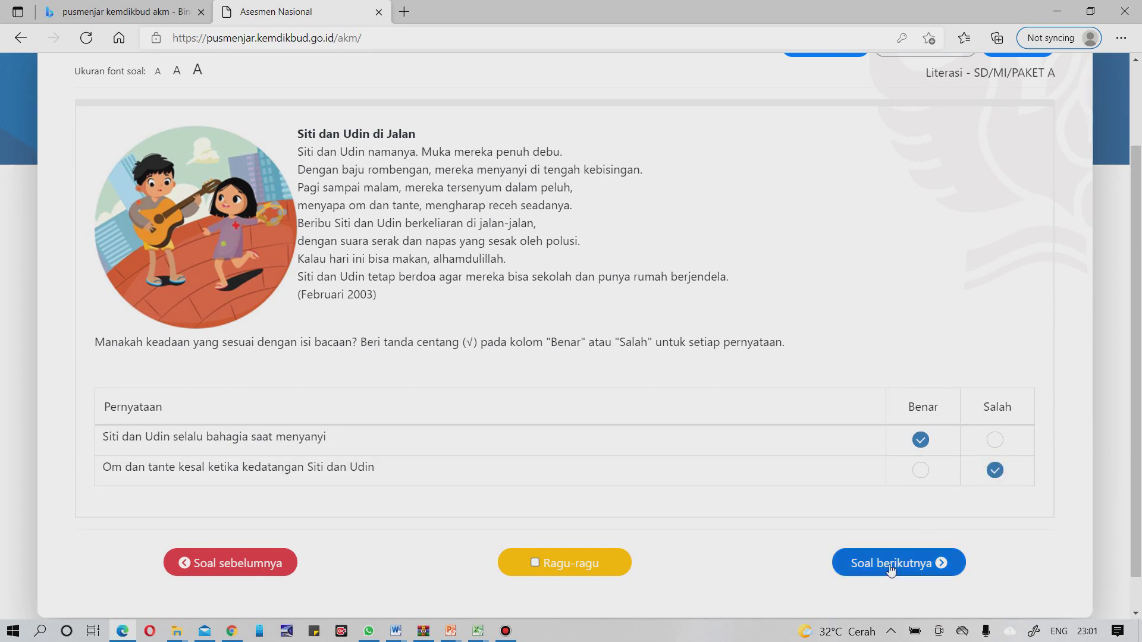
left_click(898, 563)
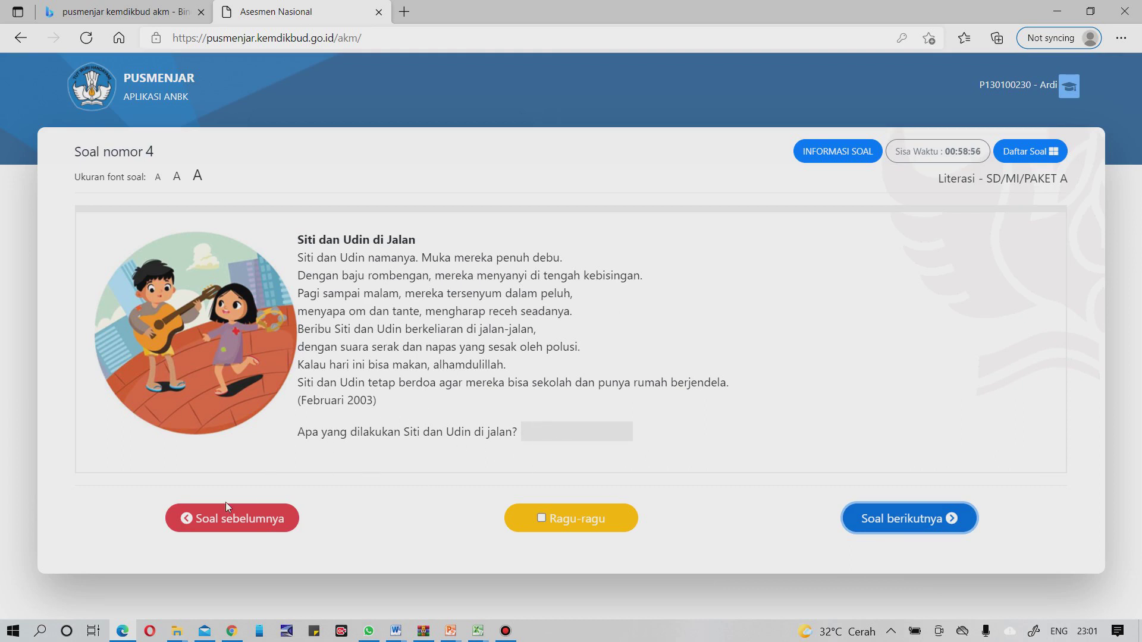
- Try to flag question 4 as "Ragu-ragu" and continue to the next question without filling in an answer
left_click(541, 529)
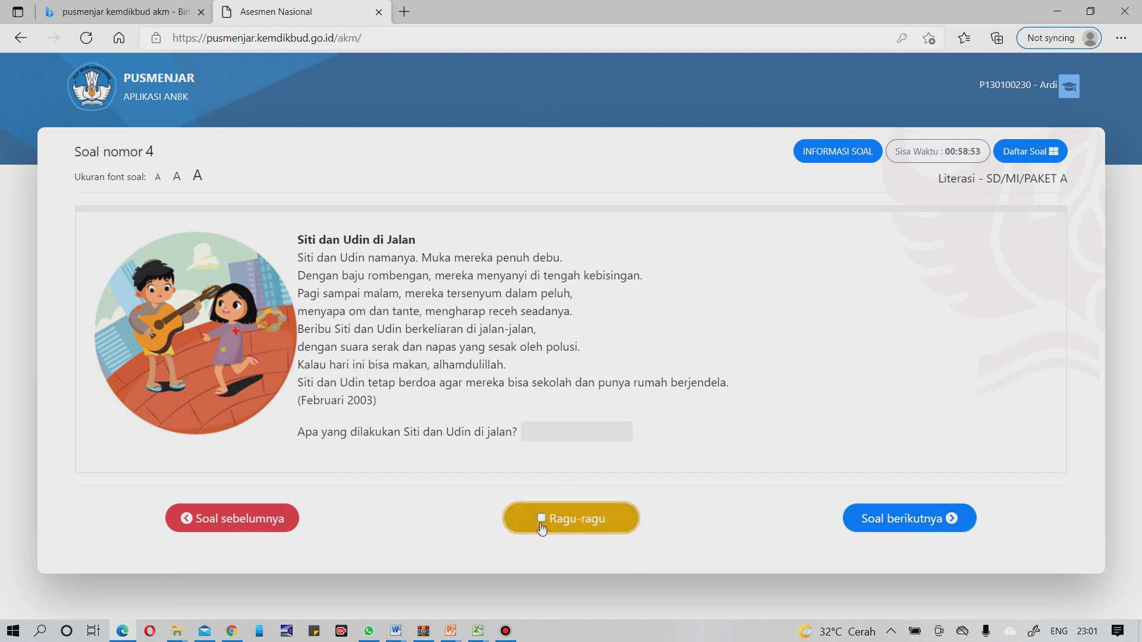
left_click(567, 522)
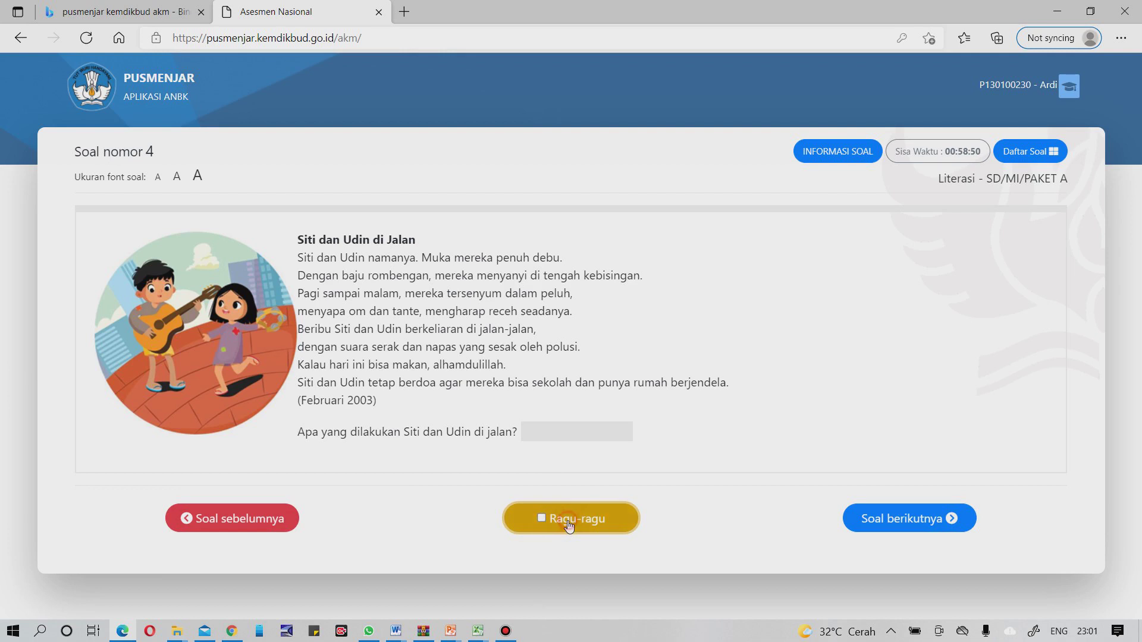
left_click(877, 519)
- In question 5, match "Suka memberi uang receh" with "Om dan Tante" and "Suka bernyanyi" with "Siti dan Udin", and continue to the next question
scroll(854, 429, "down", 1)
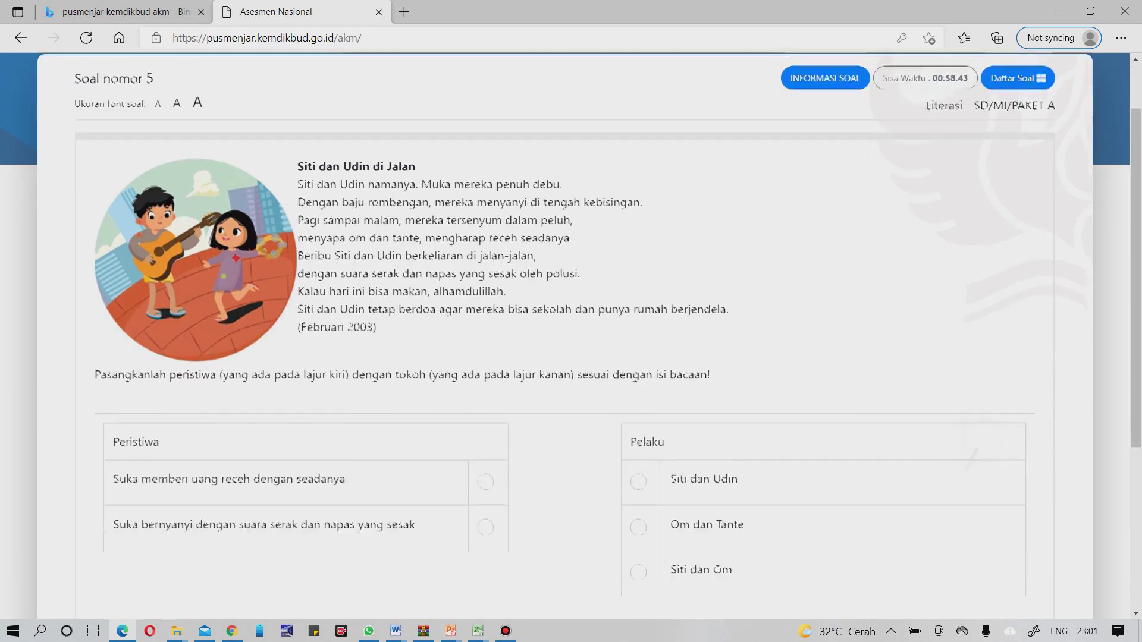
scroll(571, 330, "down", 1)
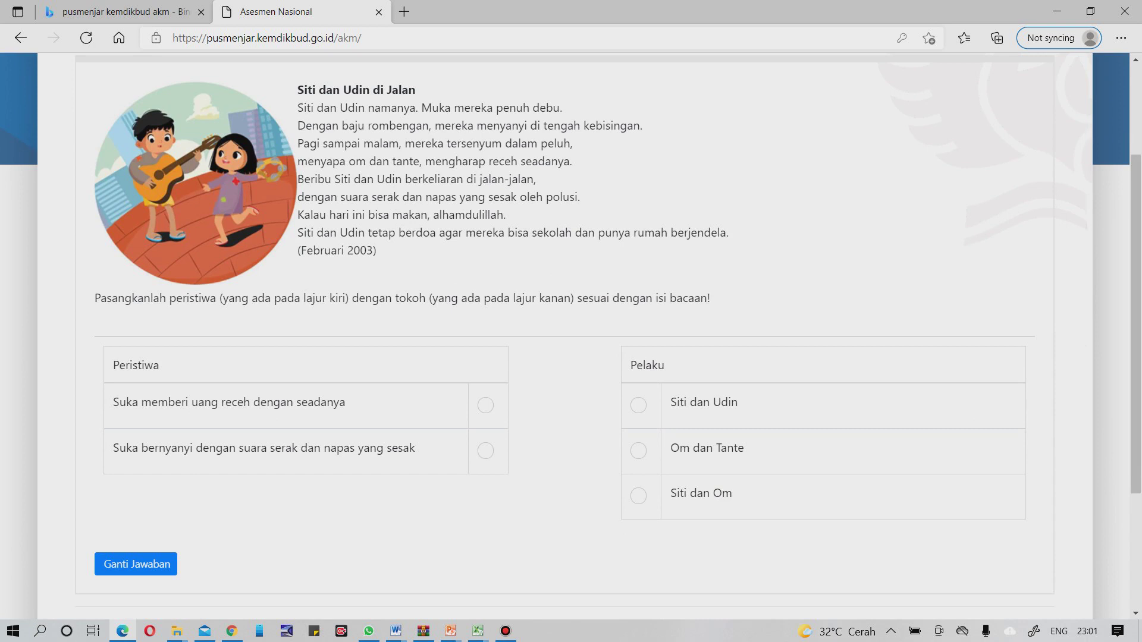
scroll(570, 333, "up", 2)
scroll(571, 333, "down", 2)
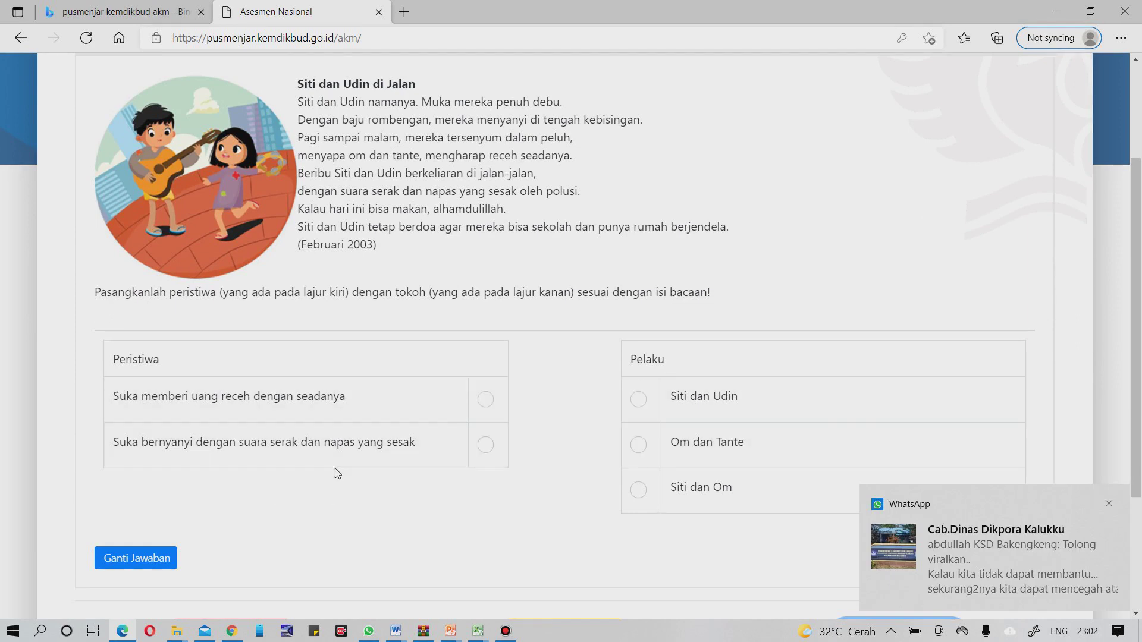
left_click(482, 409)
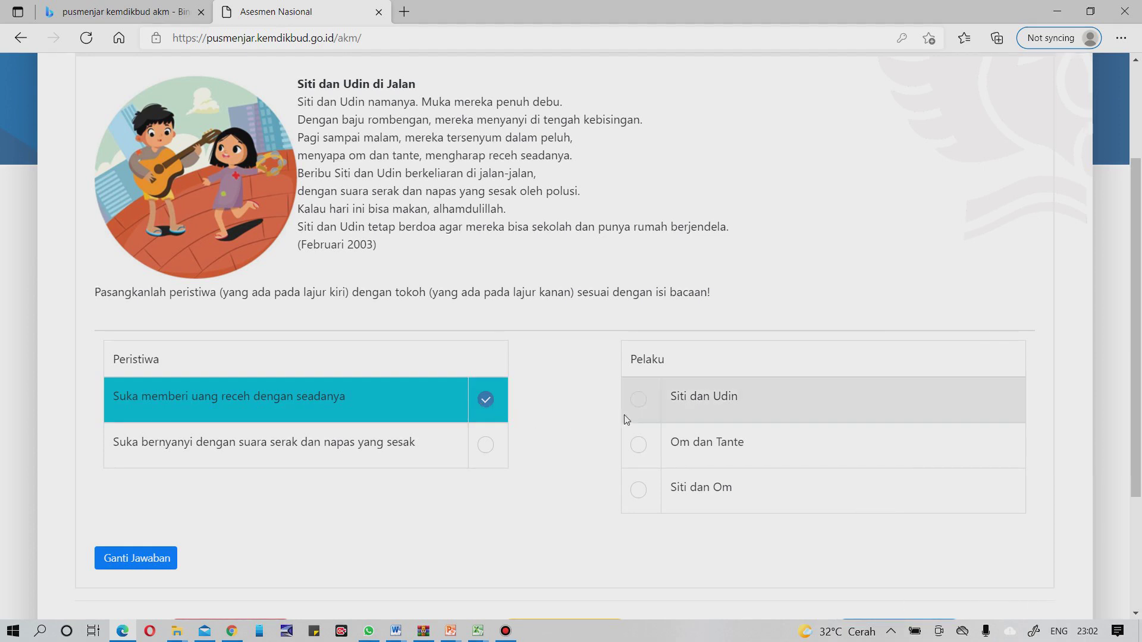
left_click(639, 446)
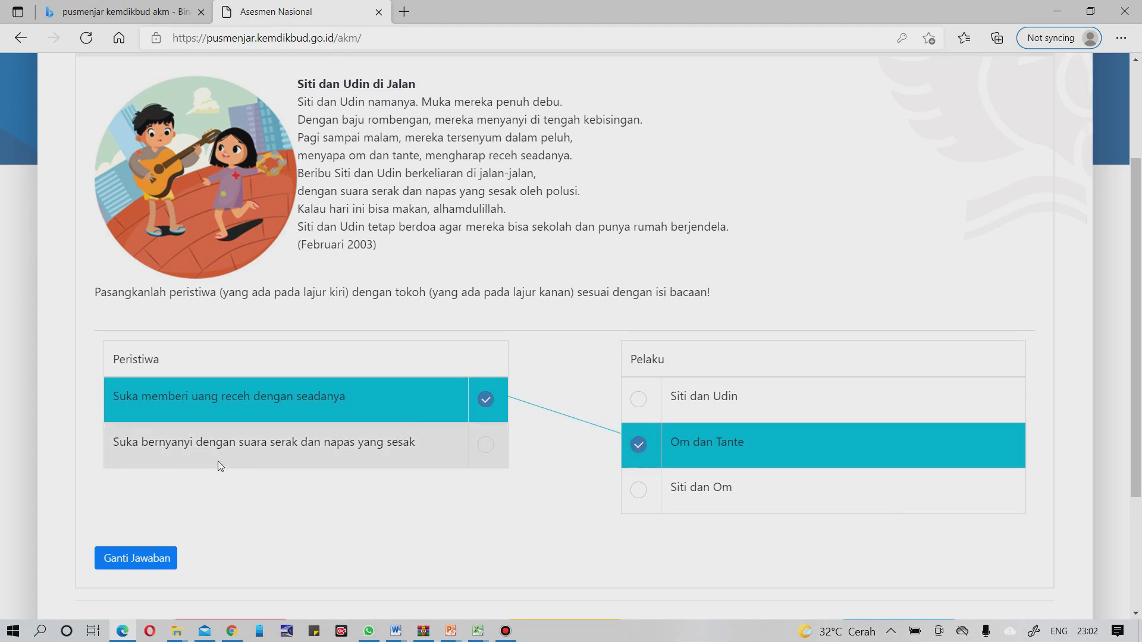
left_click(485, 452)
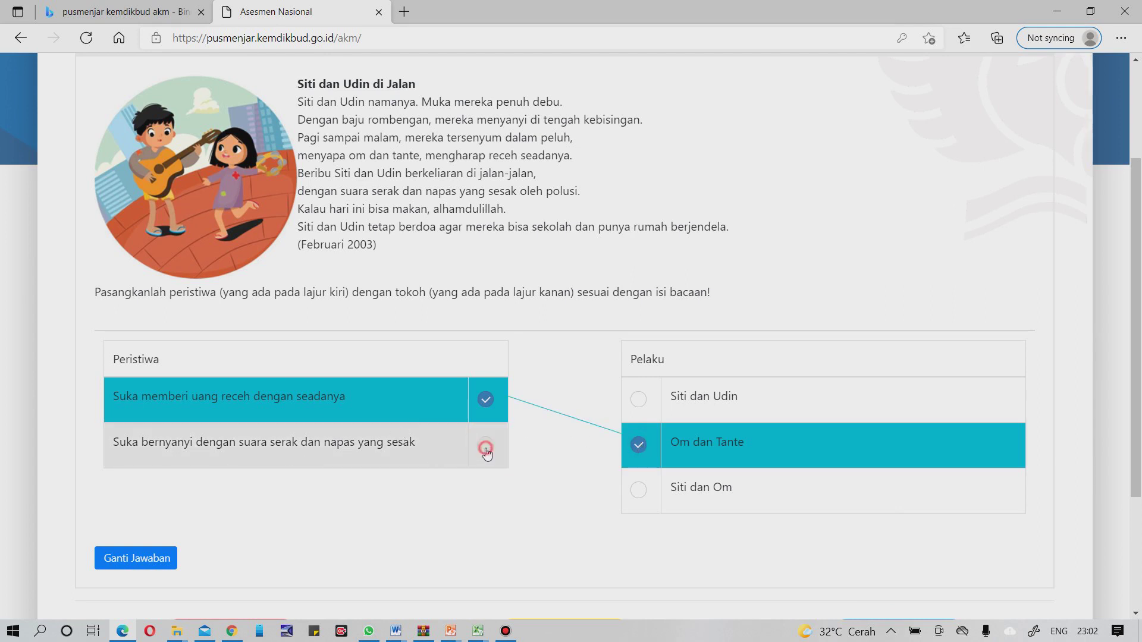
left_click(637, 406)
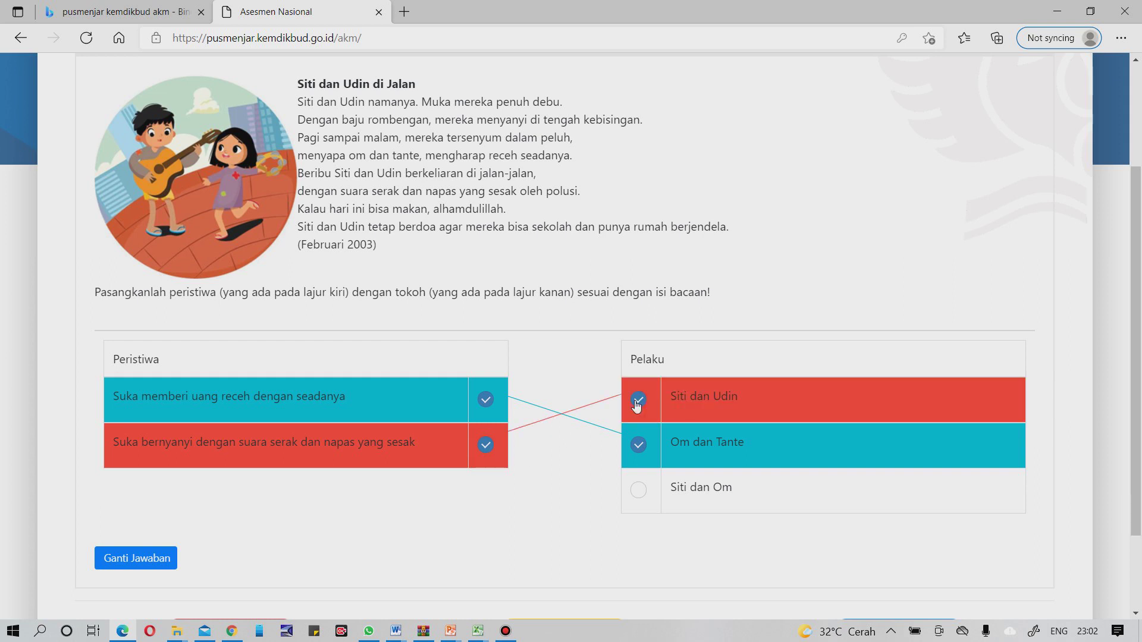
scroll(864, 489, "down", 1)
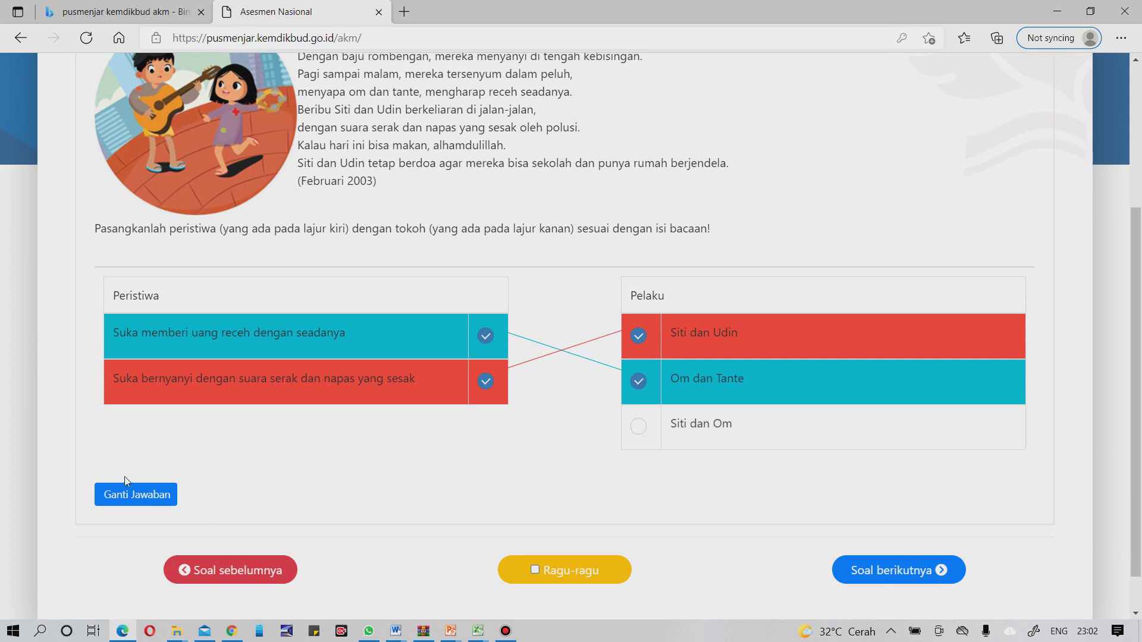
left_click(901, 570)
- Place the cursor in the essay answer box of question 6, leave it empty and continue to the next question
scroll(901, 568, "down", 2)
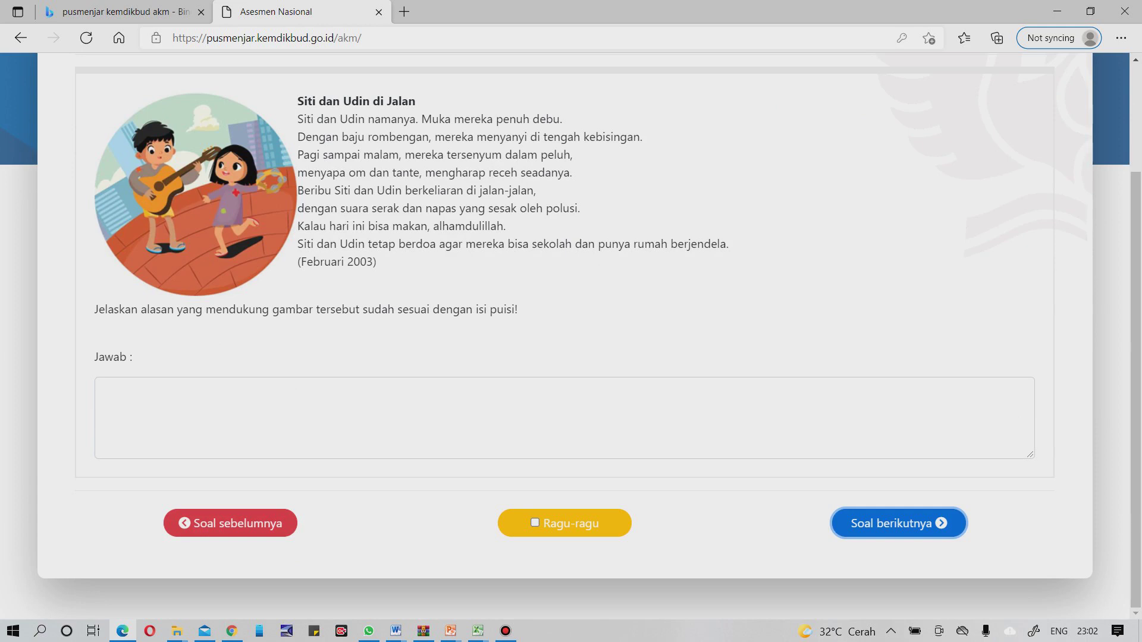
left_click(105, 391)
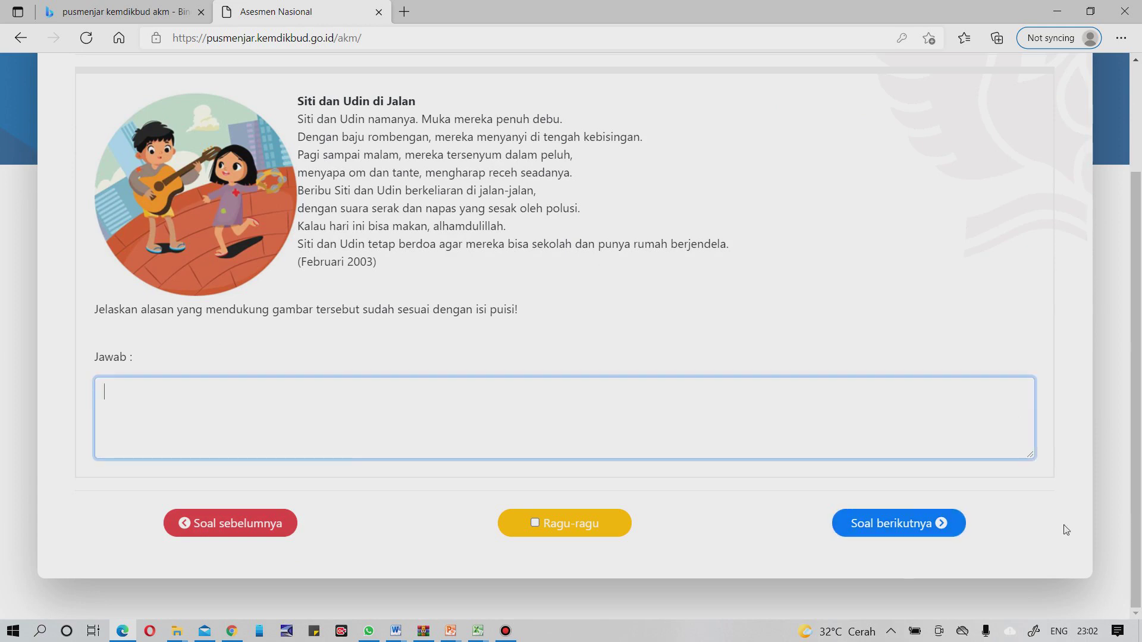
left_click(882, 522)
- Look through question 7's sleep infographic, text and essay question, and continue to the next question without answering
scroll(881, 522, "down", 6)
scroll(881, 522, "down", 2)
scroll(571, 315, "up", 3)
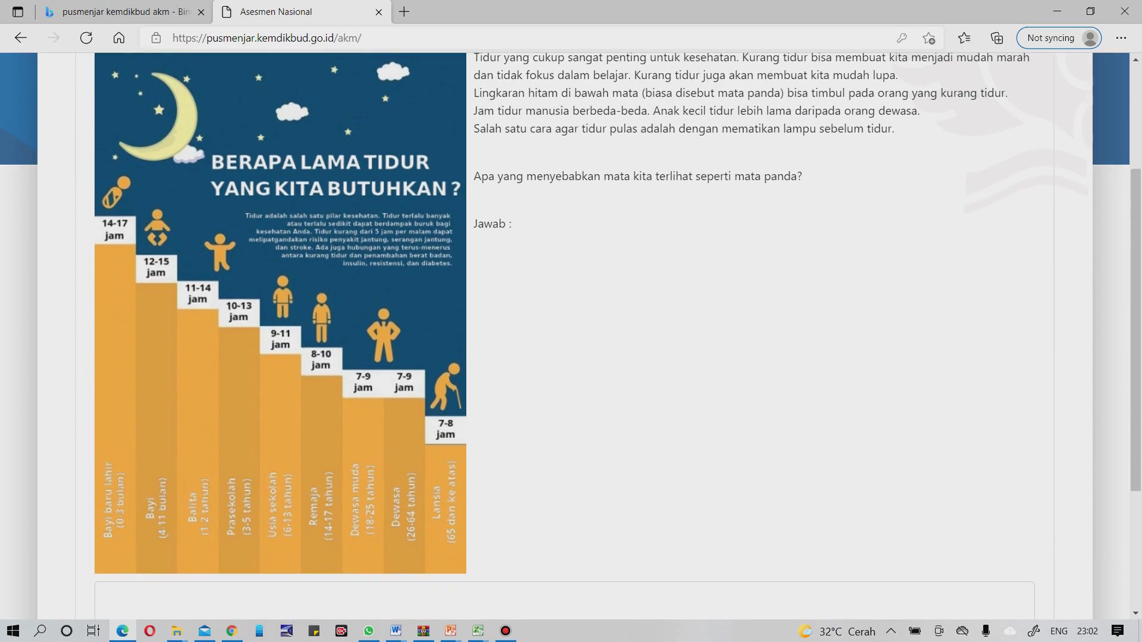
scroll(571, 333, "up", 2)
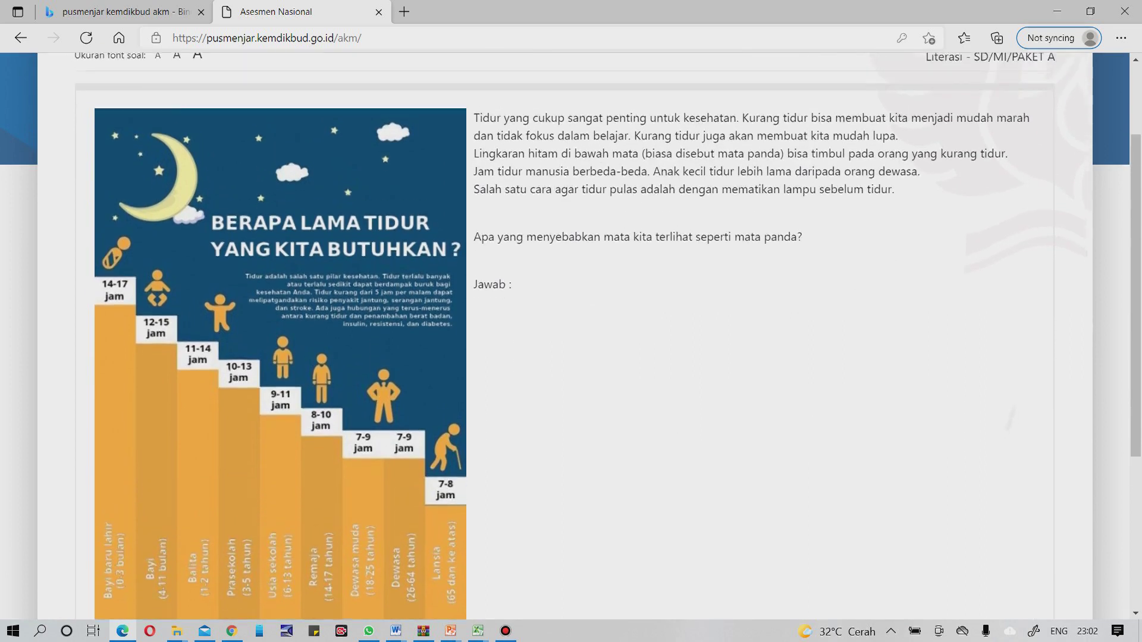
scroll(571, 333, "down", 1)
scroll(571, 333, "up", 2)
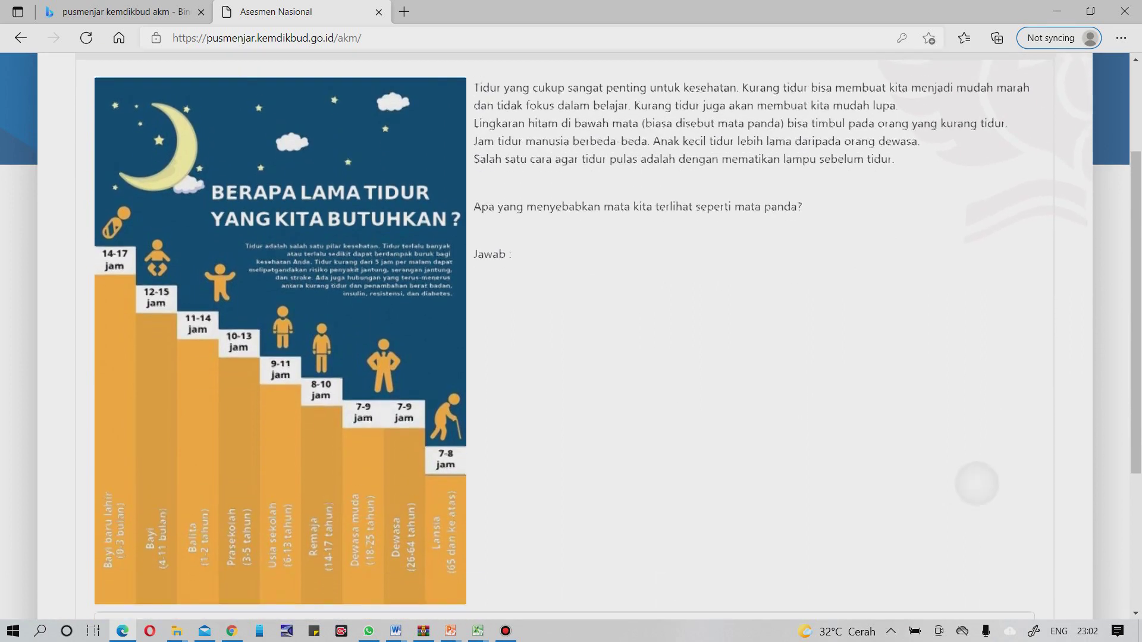
scroll(570, 333, "down", 1)
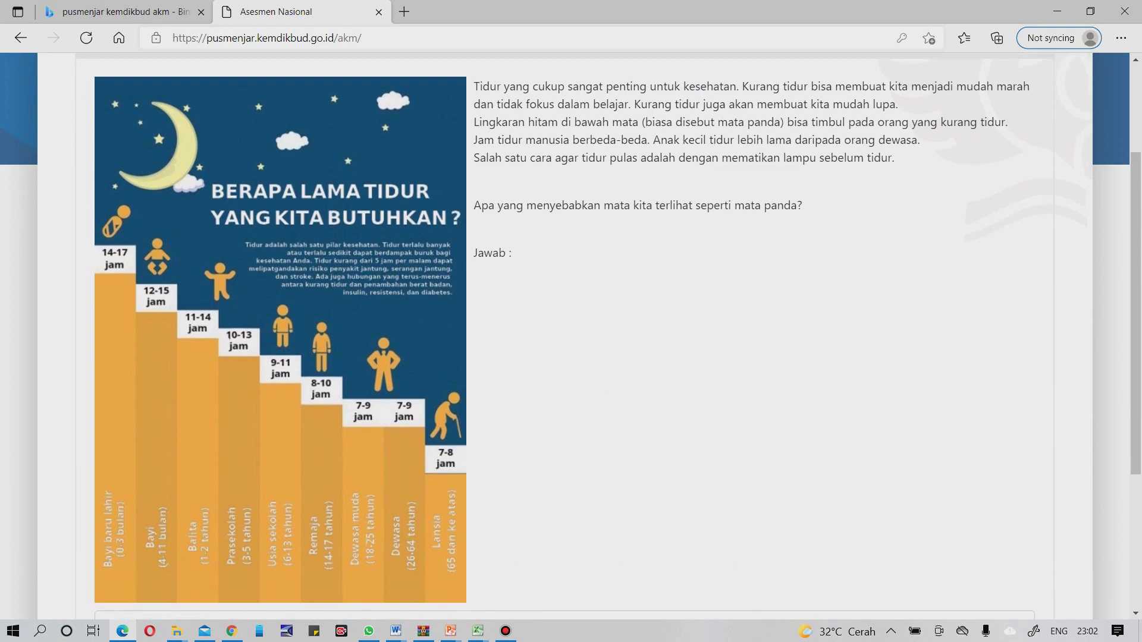
scroll(978, 479, "up", 1)
scroll(979, 479, "up", 1)
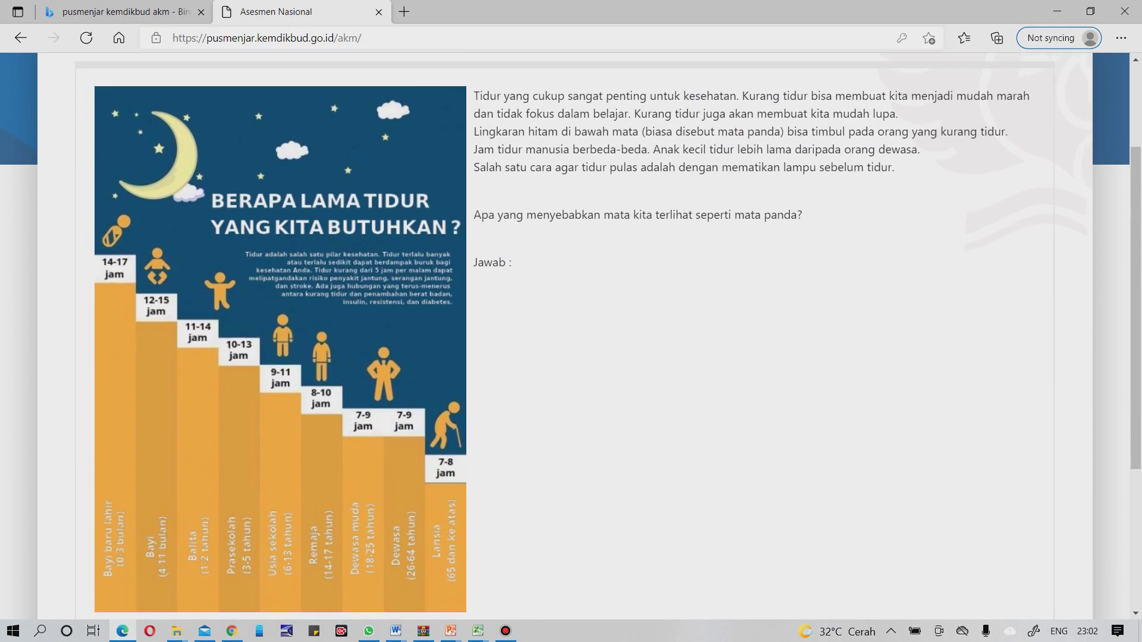
scroll(570, 333, "down", 4)
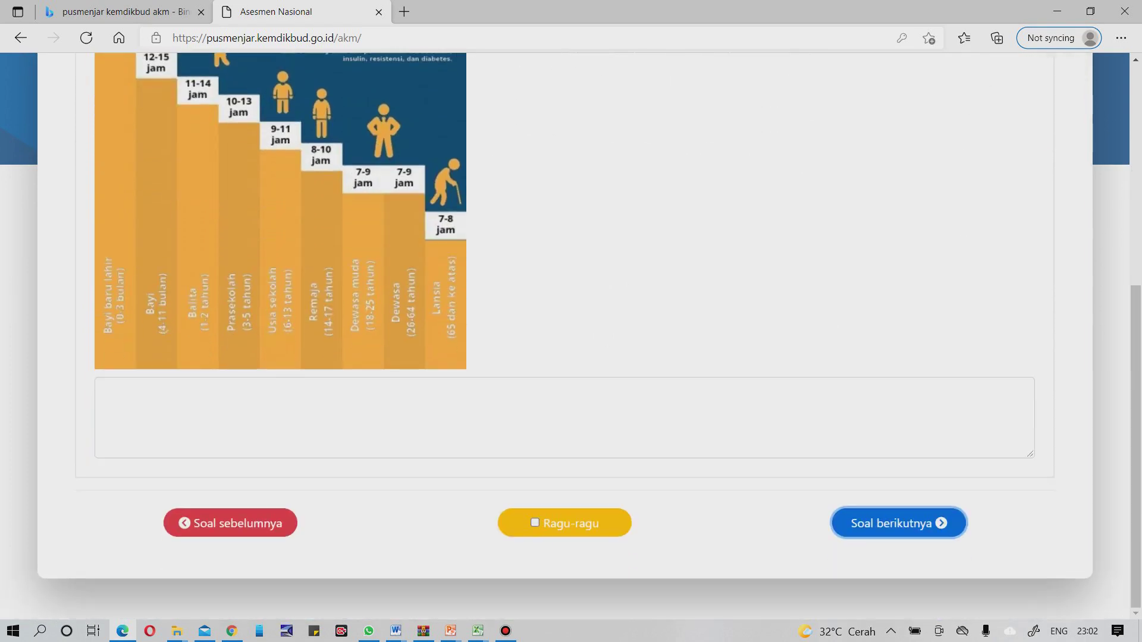
left_click(896, 533)
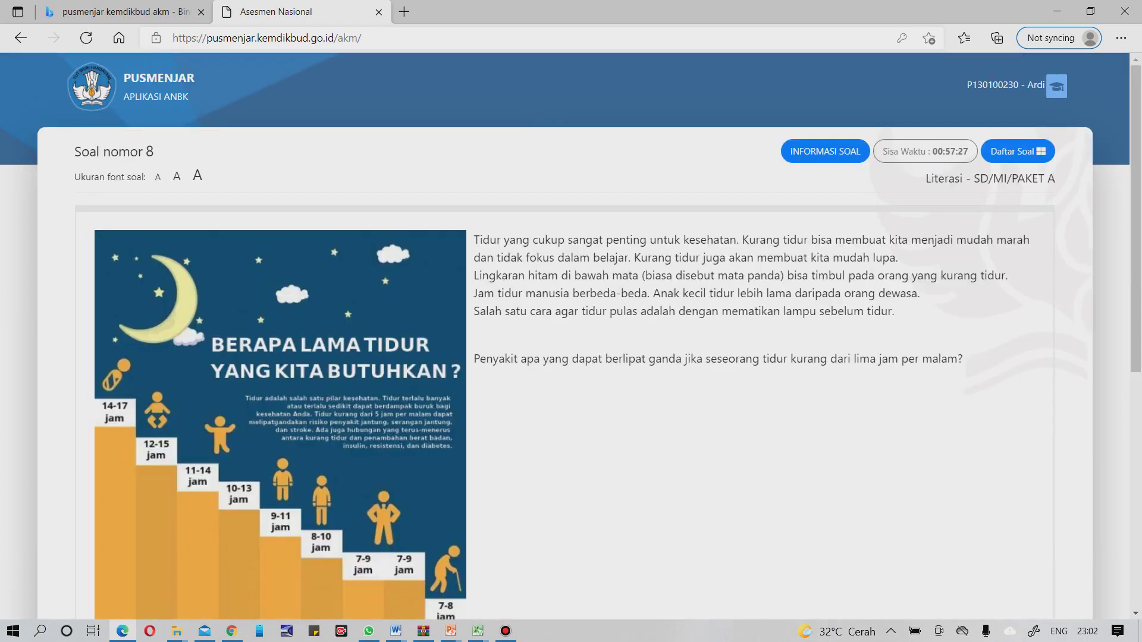
- Mark "Serangan jantung.", "Diabetes." and "Insulin." as the answers to question 8 and continue to the next question
scroll(571, 333, "down", 7)
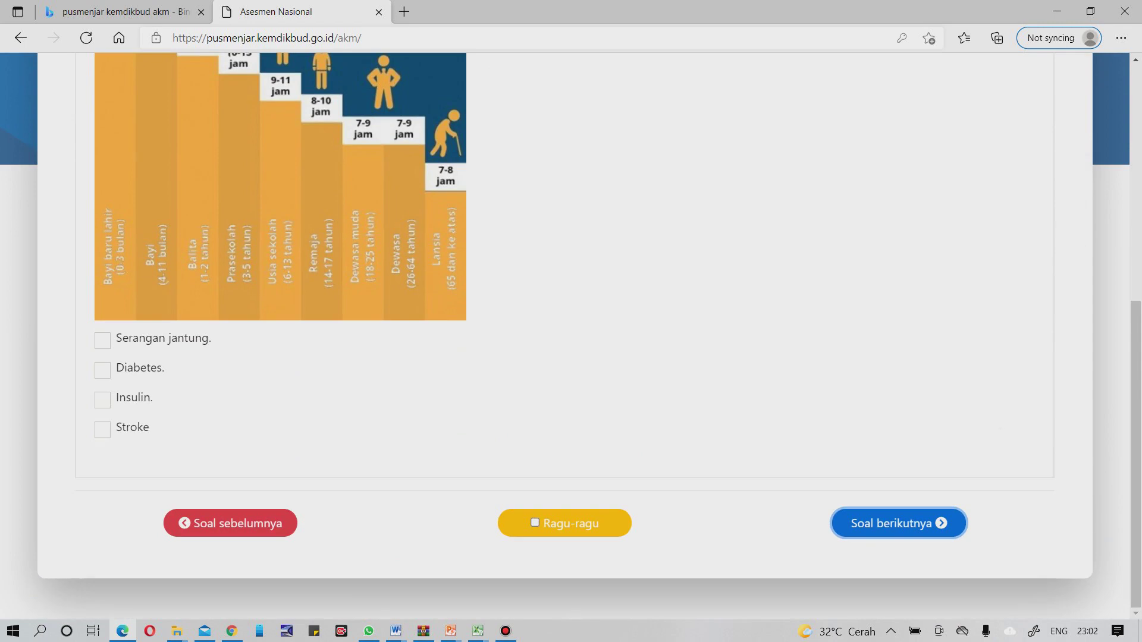
left_click_drag(1008, 414, 1010, 441)
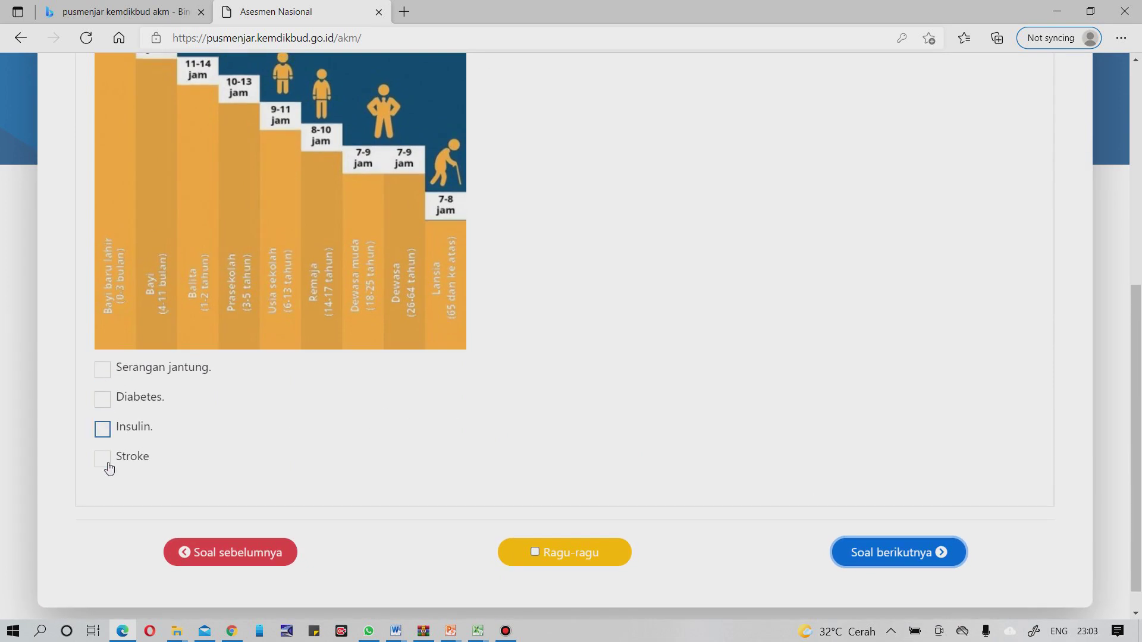
left_click(103, 373)
left_click(102, 400)
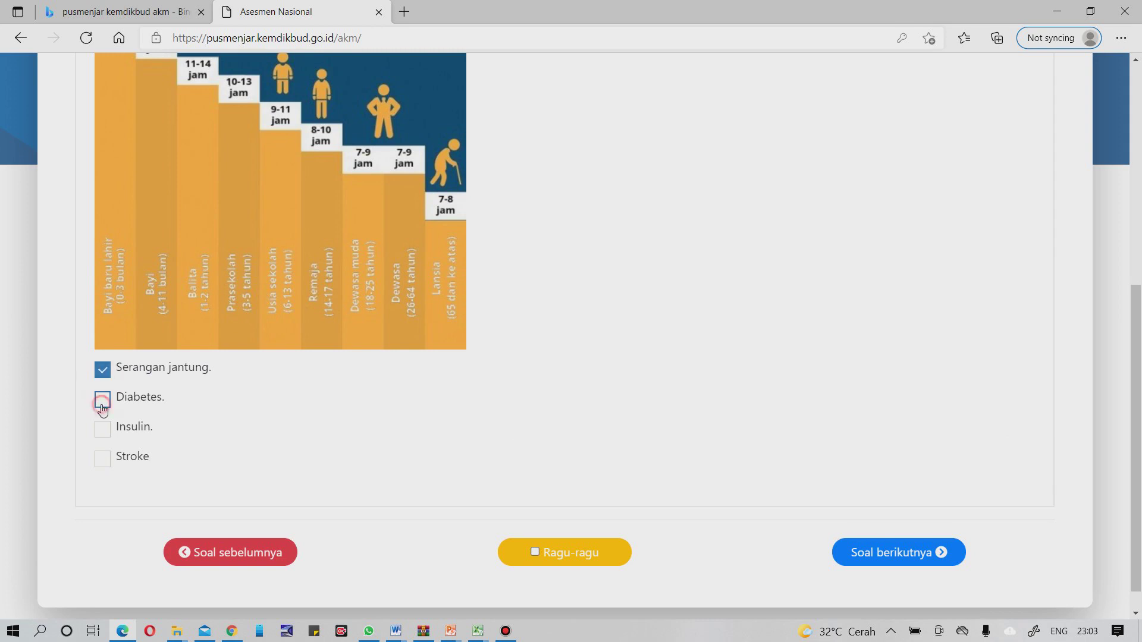
left_click(102, 429)
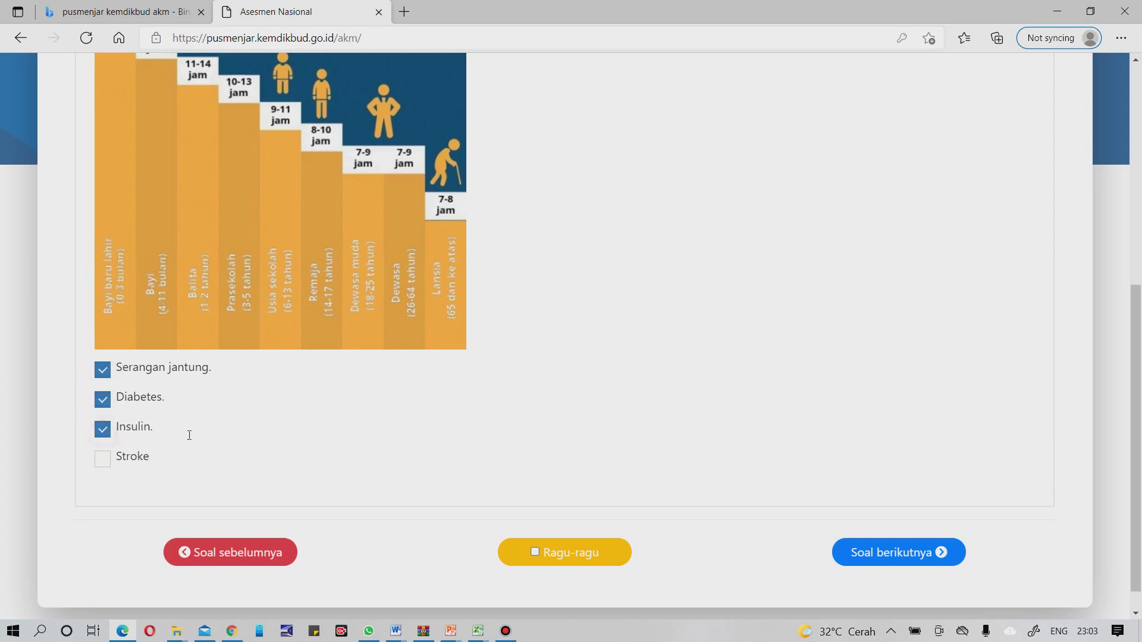
left_click(865, 553)
- Answer question 9 with "Menunjukkan kepada pembaca data rata-rata orang tidur per hari." and continue to the next question
scroll(866, 557, "down", 4)
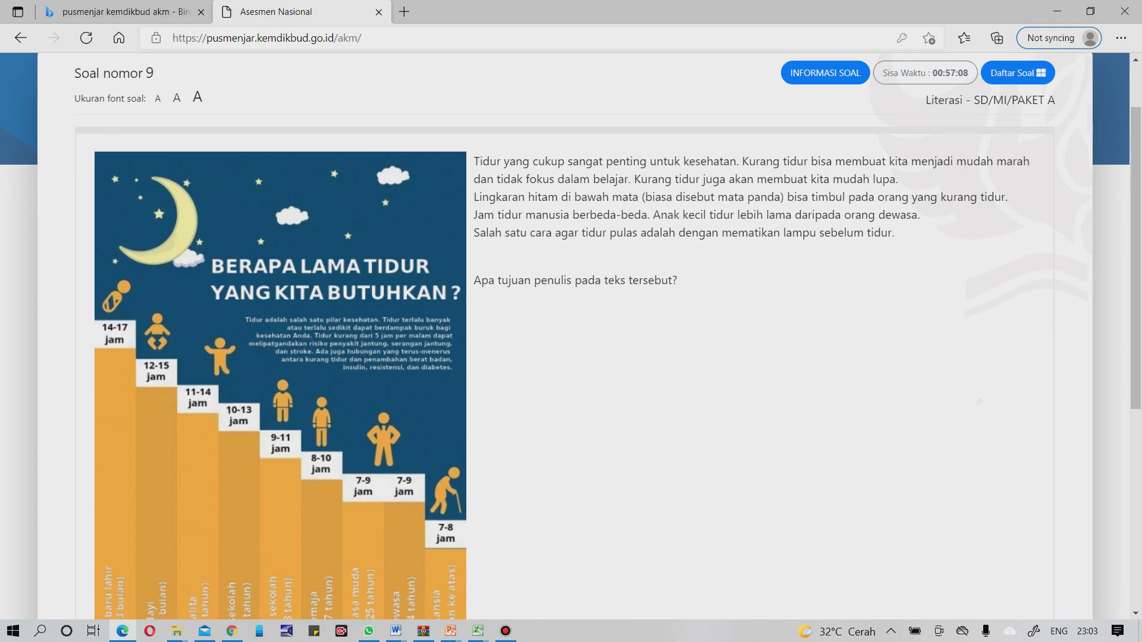
scroll(618, 336, "down", 2)
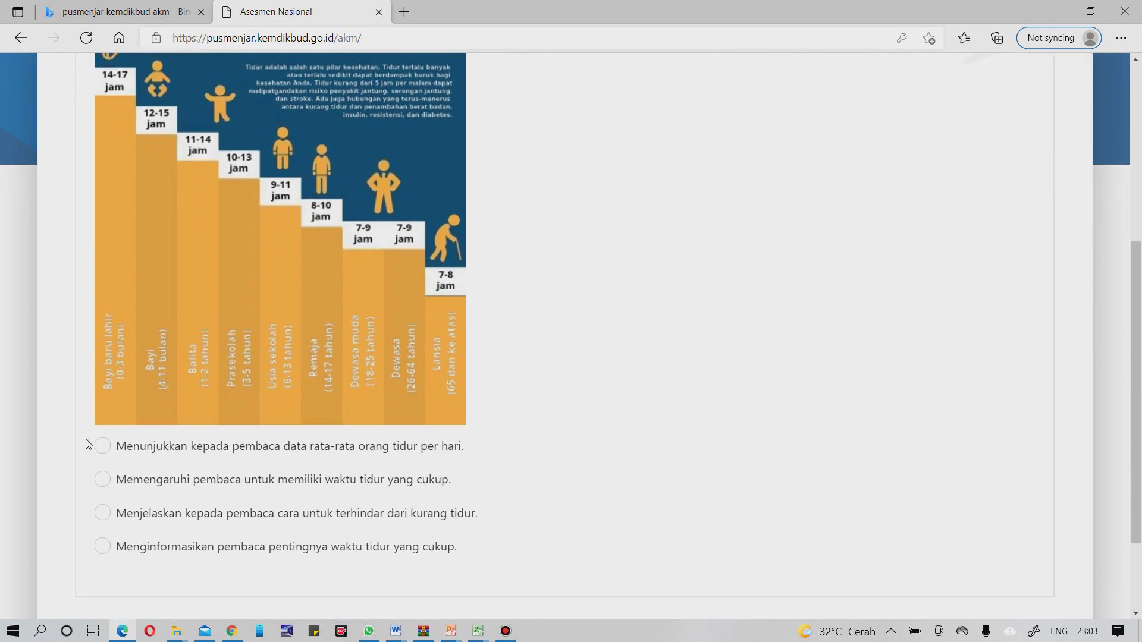
left_click(102, 446)
scroll(597, 612, "down", 3)
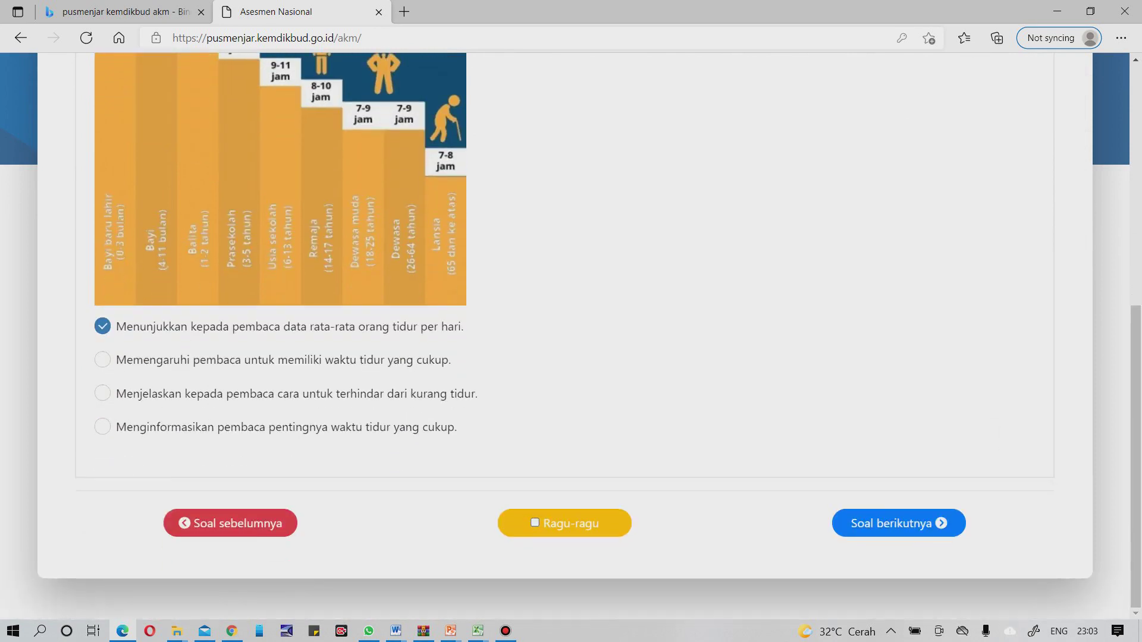
left_click(898, 524)
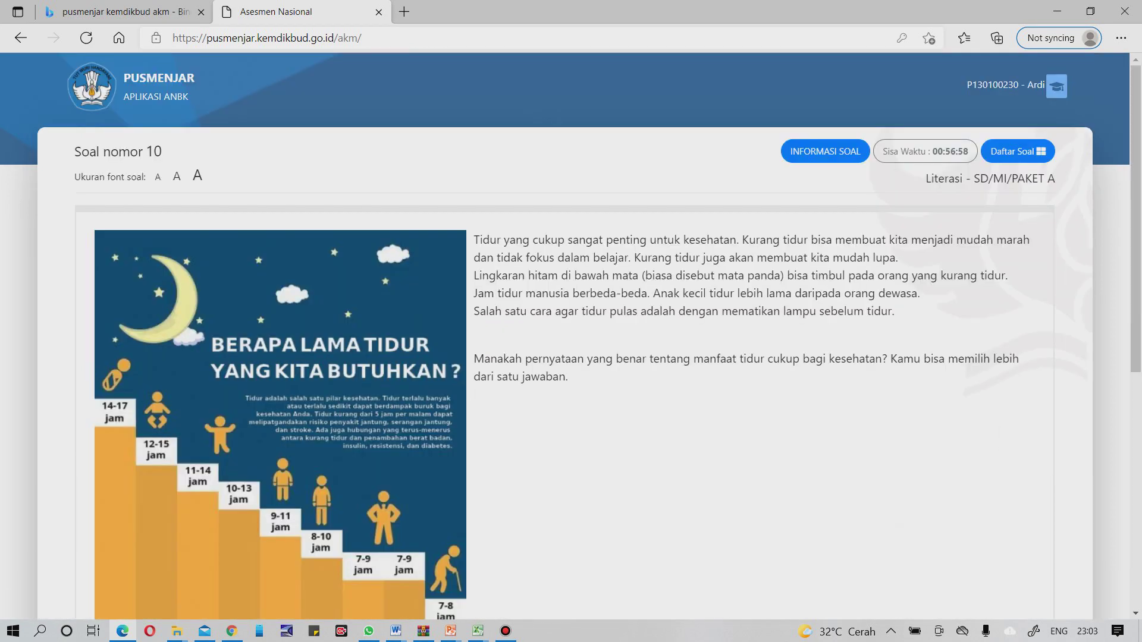
- For question 10, mark "Membuat kita lebih mudah mengingat sesuatu." and "Menyebabkan timbulnya lingkaran hitam di bawah mata.", and continue to question 11
scroll(588, 333, "down", 6)
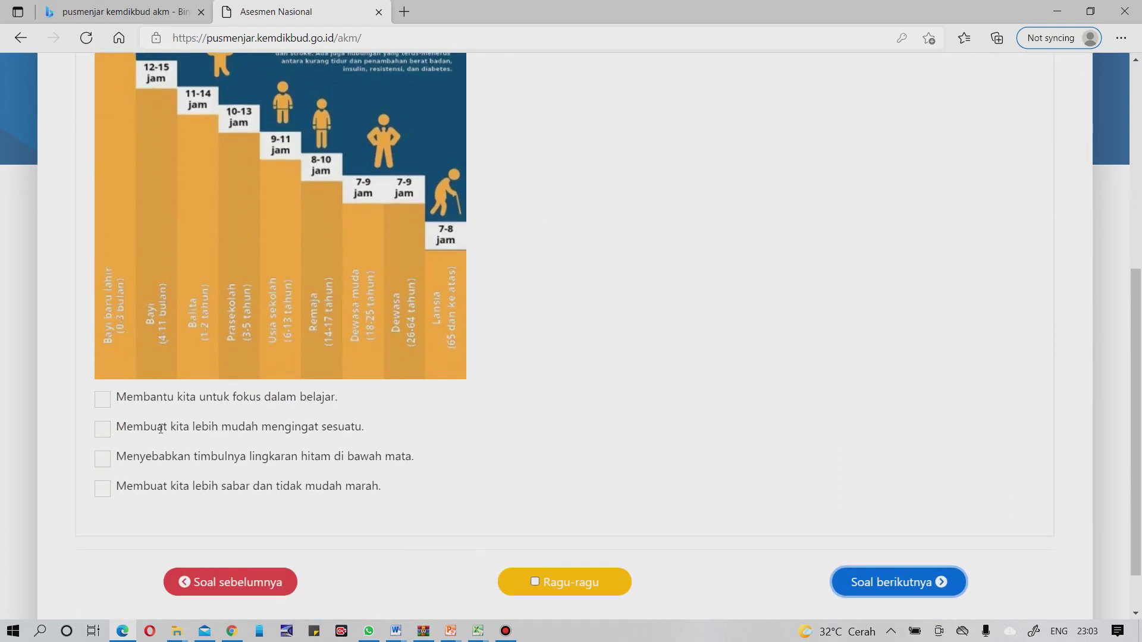
left_click(102, 429)
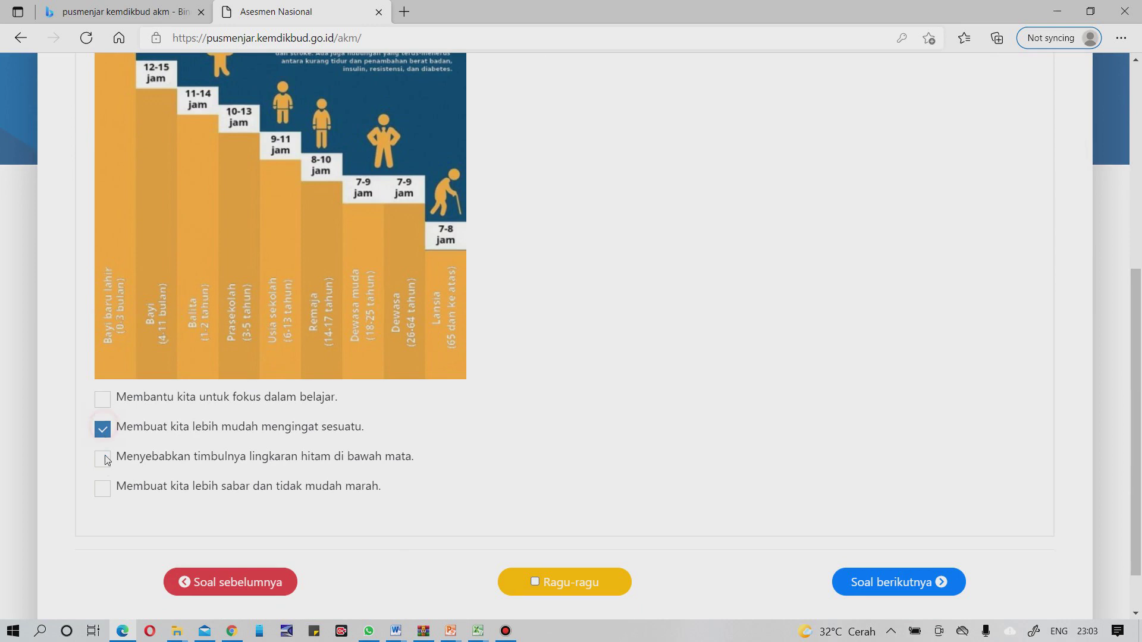
left_click(104, 461)
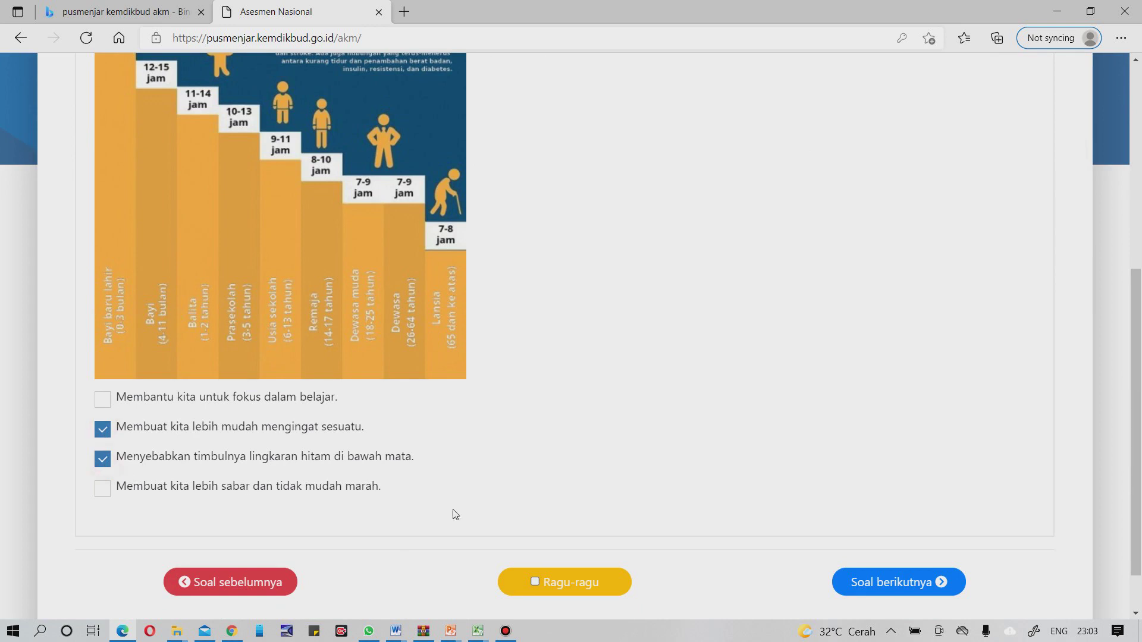
left_click(867, 583)
scroll(868, 584, "down", 2)
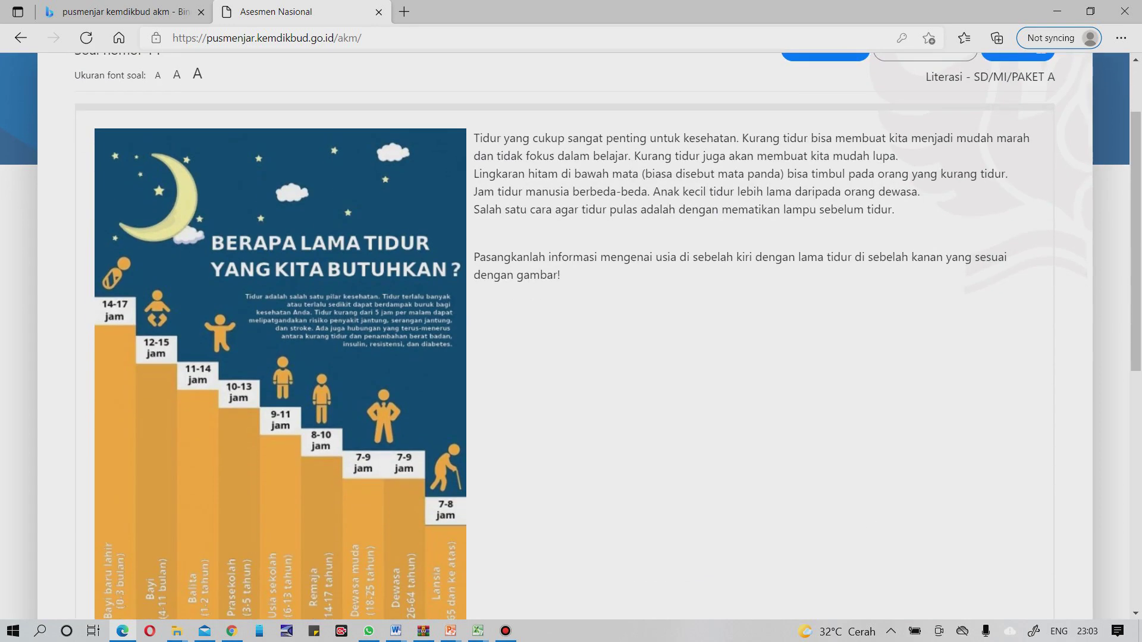
- Select "Pra sekolah (3-5 tahun)" in question 11's matching table and continue to question 12 without pairing it
scroll(571, 336, "down", 7)
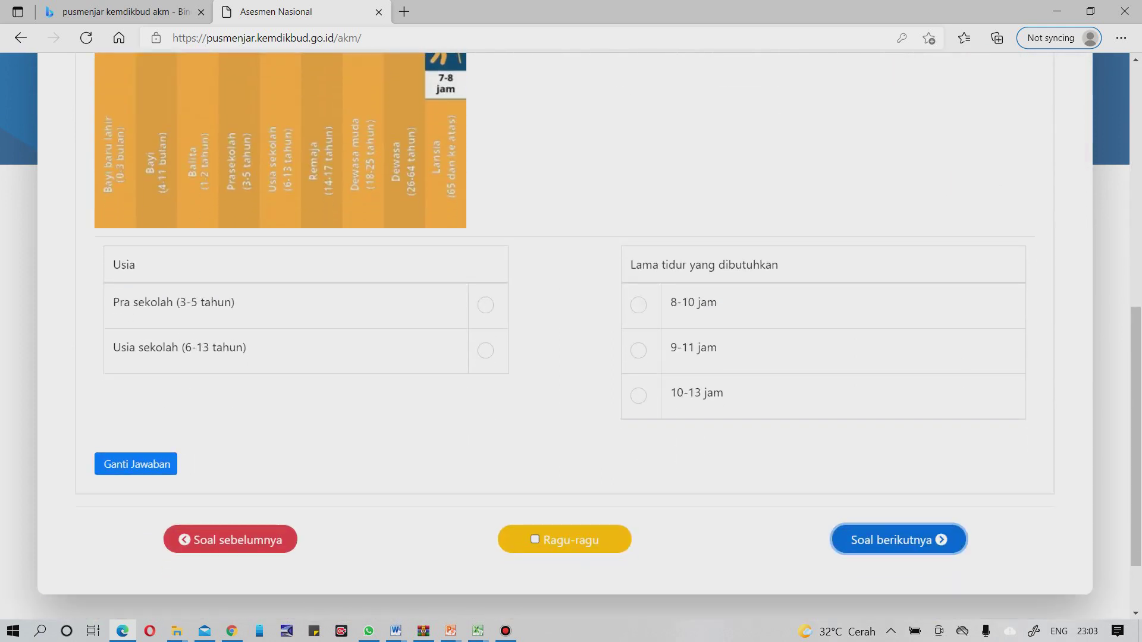
left_click(490, 314)
triple_click(591, 441)
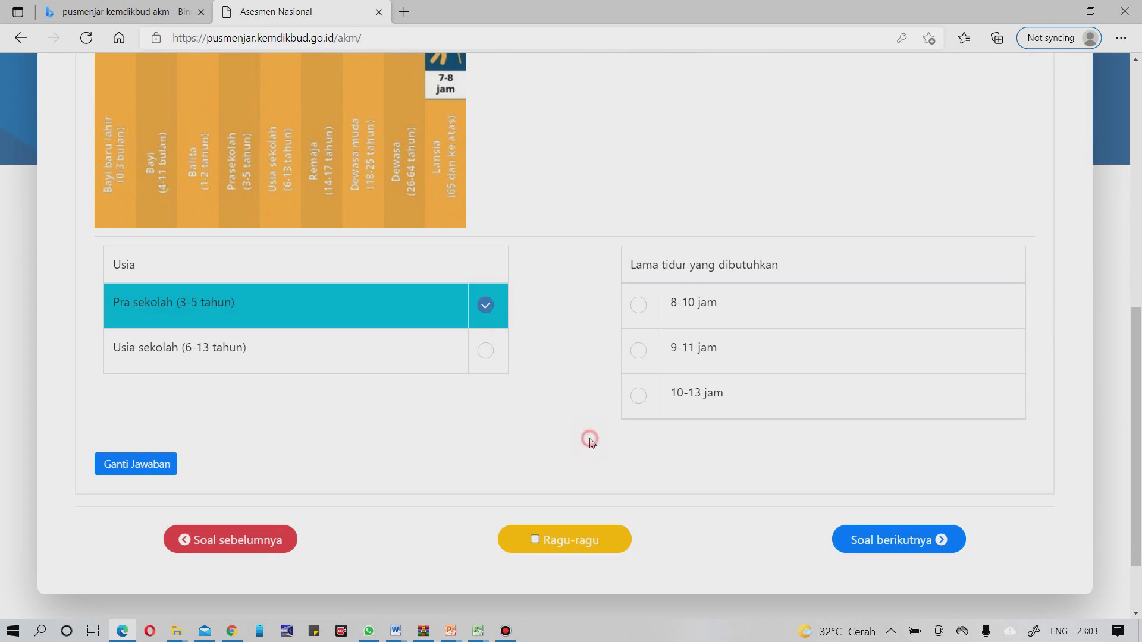
left_click(893, 548)
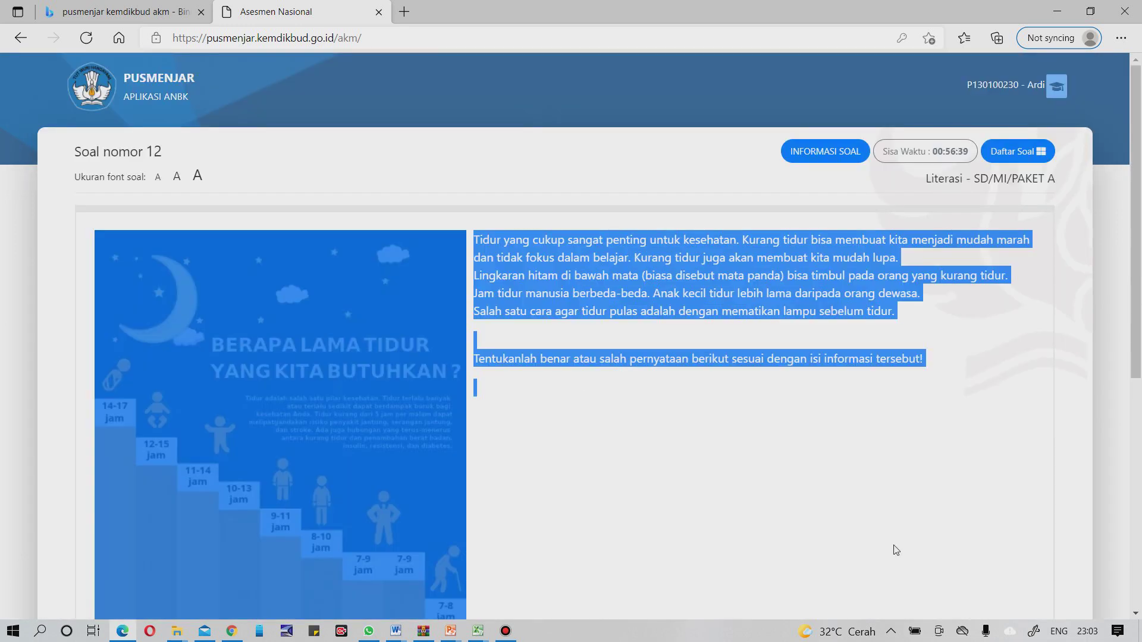
- Mark both statements of question 12 about sleep duration and lack of sleep as Benar, and continue to question 13
scroll(896, 550, "down", 7)
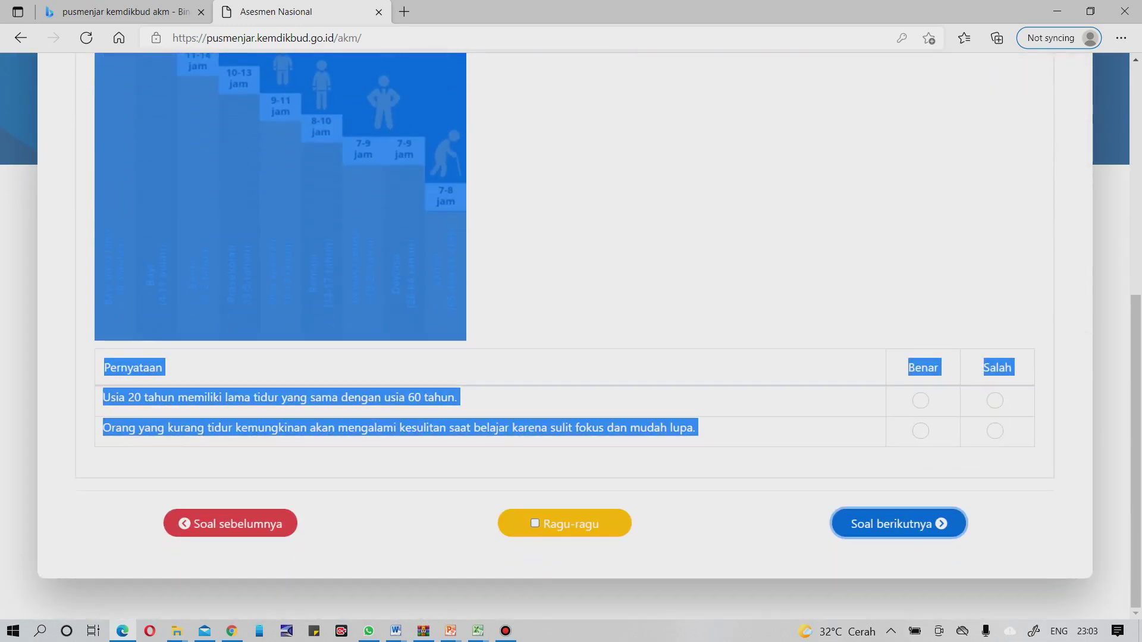
left_click(798, 287)
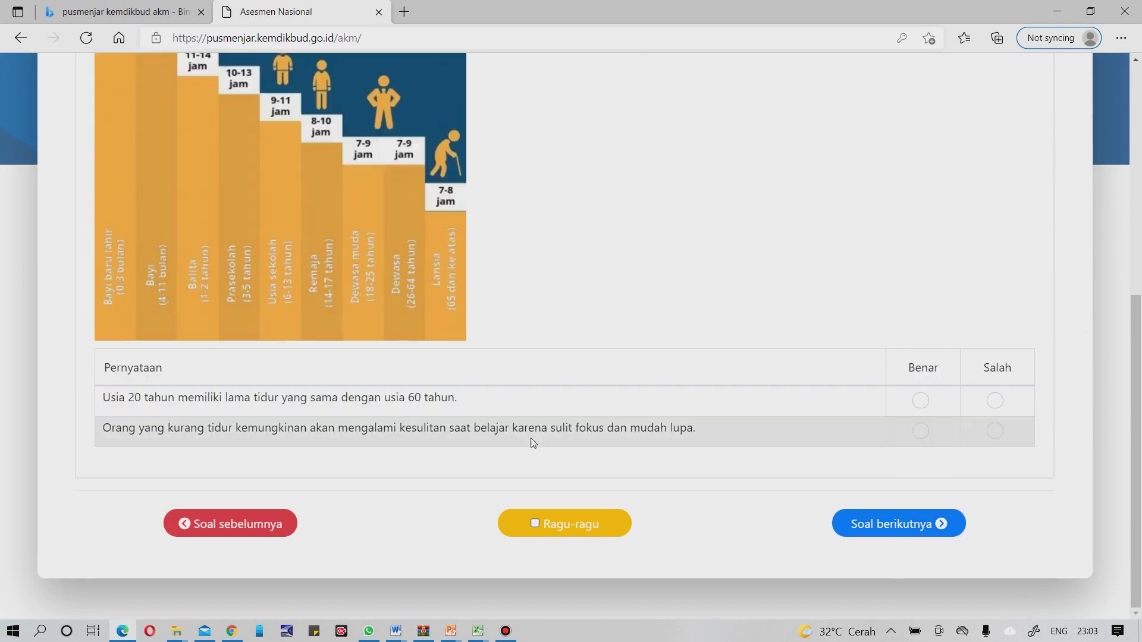
left_click(920, 400)
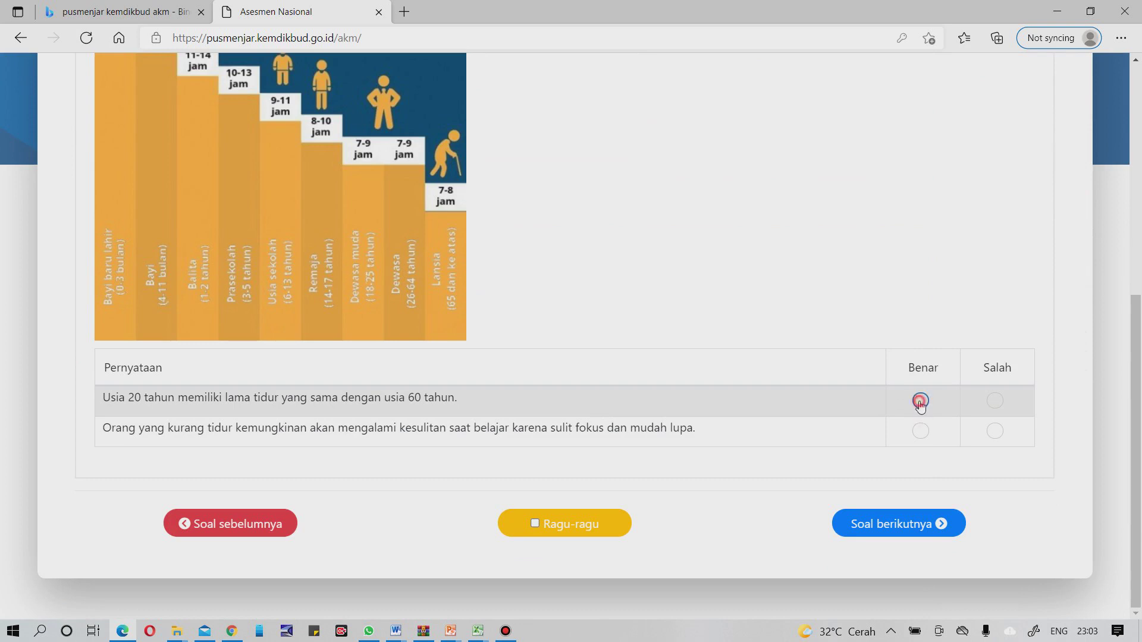
left_click(920, 430)
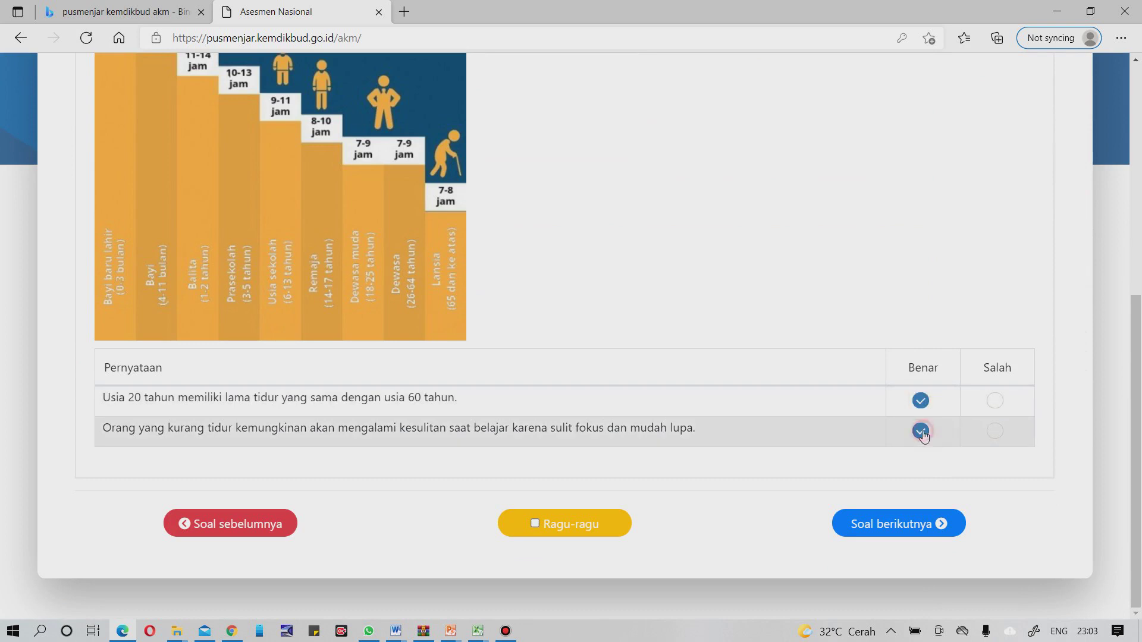
left_click(908, 523)
- Leave question 13's essay answer empty and continue to question 14
scroll(910, 523, "down", 7)
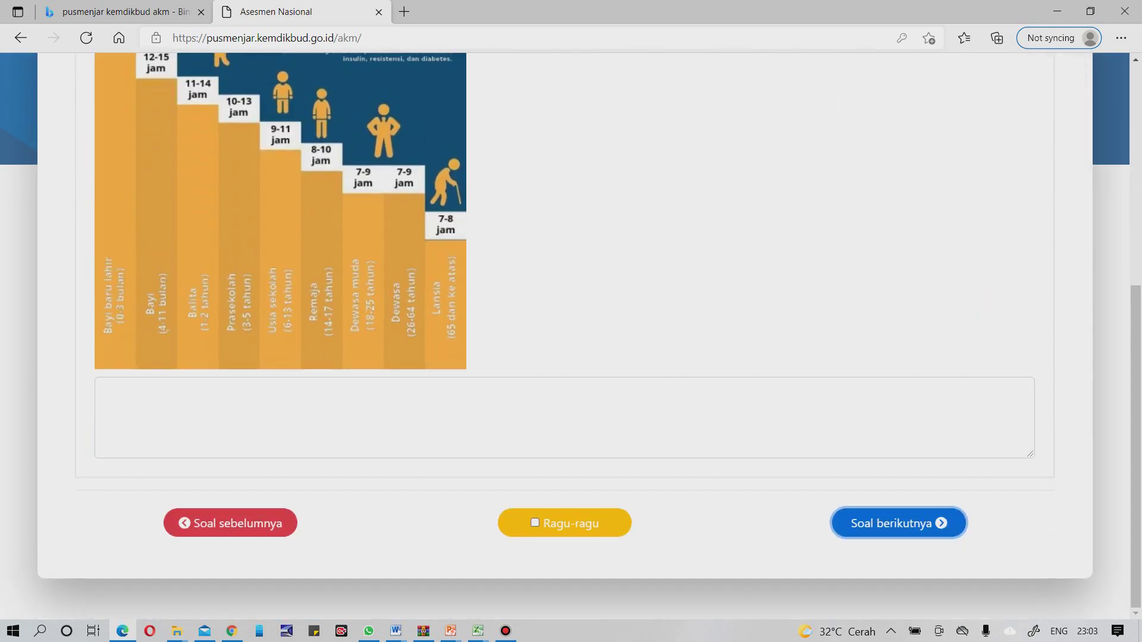
left_click(916, 410)
left_click(894, 532)
- Go through question 14's "Jentik" story, leave the short answer about where Nuha's family lives blank, and continue to question 15
scroll(894, 532, "down", 7)
scroll(571, 333, "down", 5)
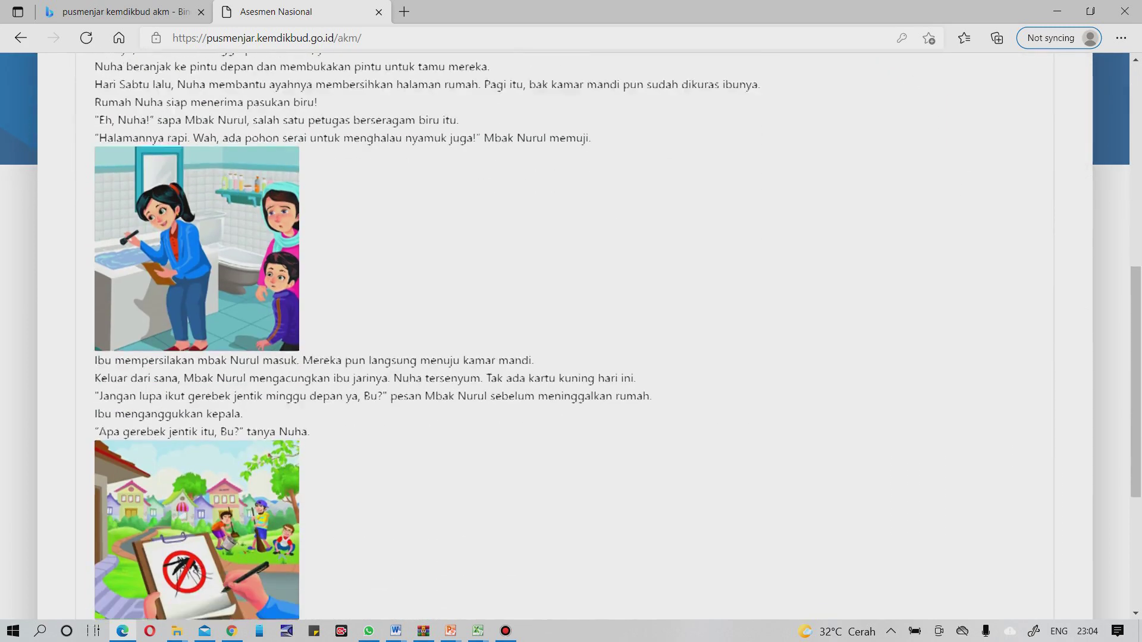
left_click(364, 436)
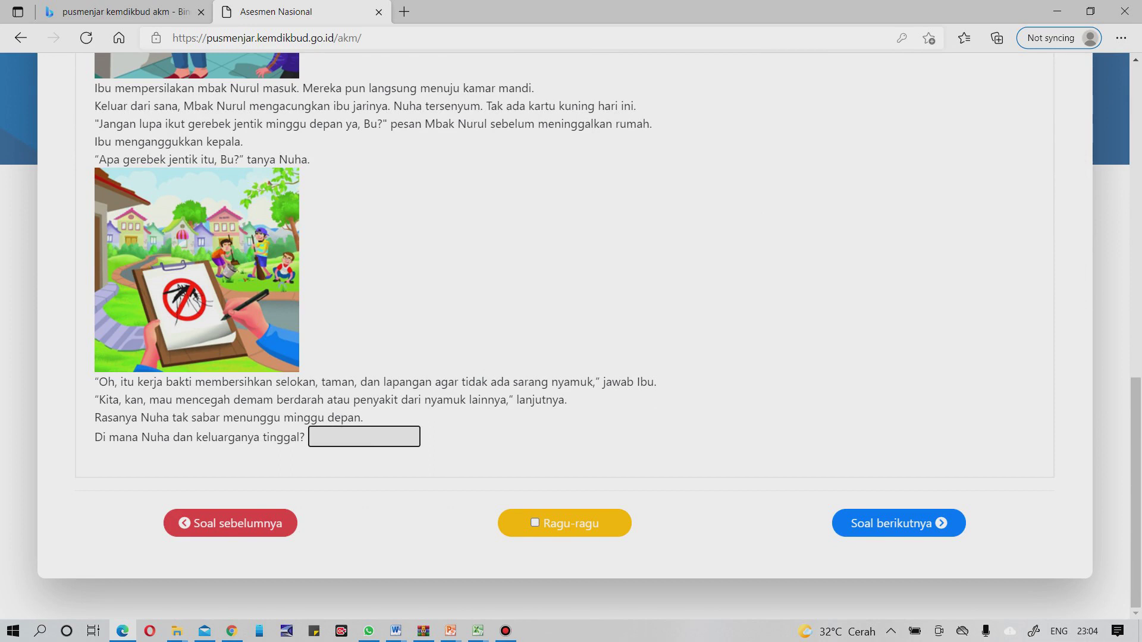
left_click(899, 528)
- For question 15, mark "Banyak nyamuk yang akan bersarang di rumah Nuha." and "Rumah Nuha akan mendapat kartu kuning.", and continue to question 16
scroll(571, 333, "down", 15)
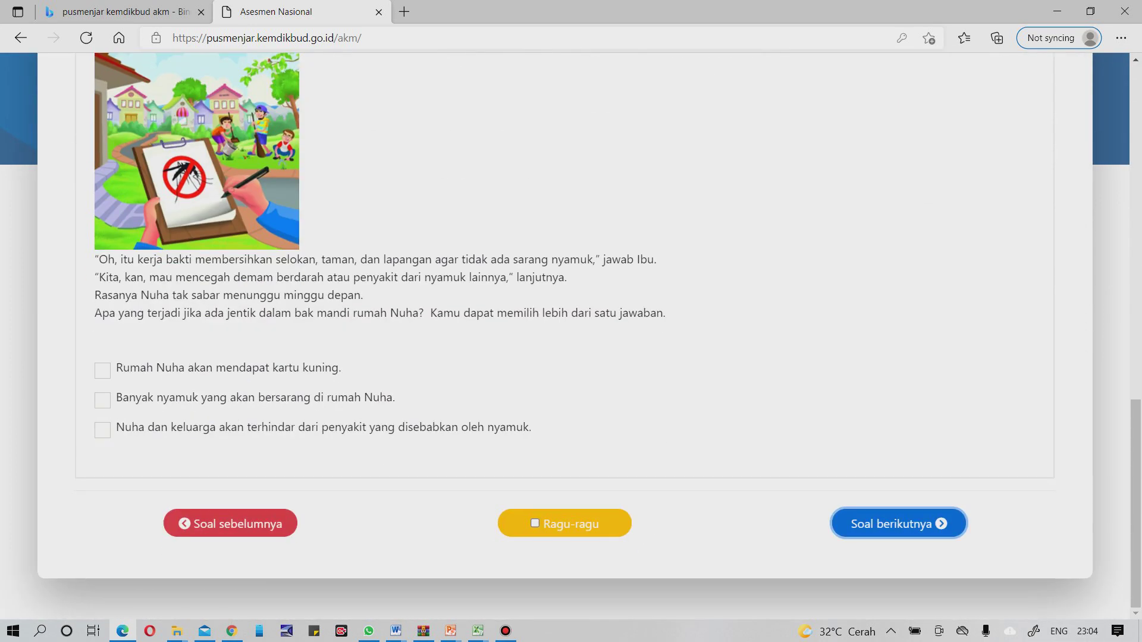
left_click(102, 400)
left_click(102, 370)
left_click(898, 523)
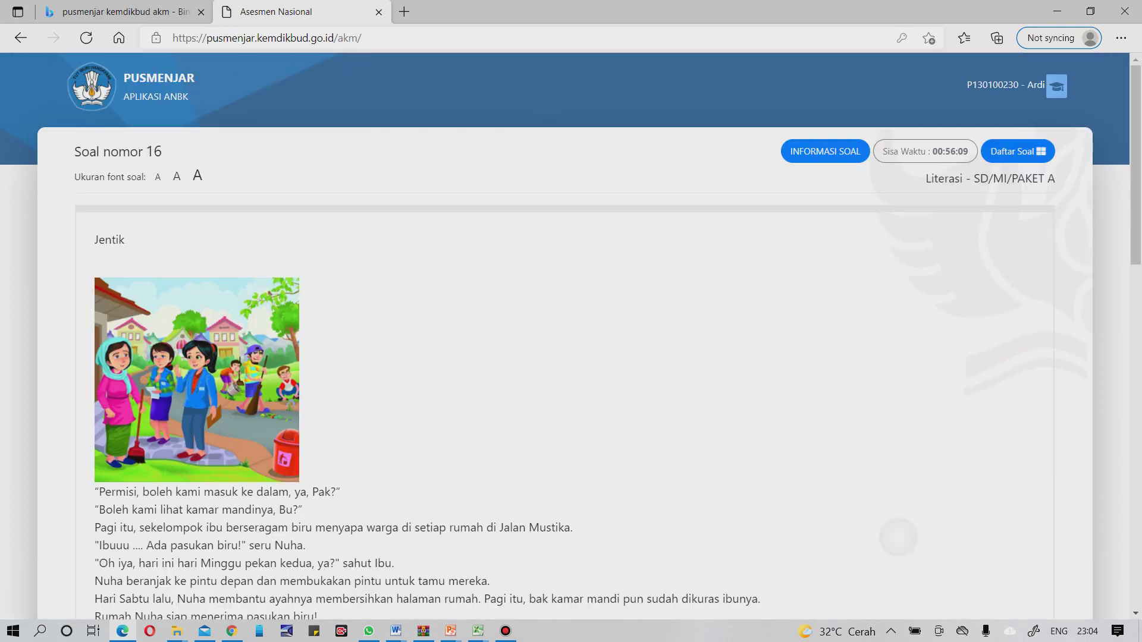
- Answer question 16 with "Senang, karena kamar mandi rumah Nuha bebas jentik." and continue to question 17
scroll(571, 333, "down", 5)
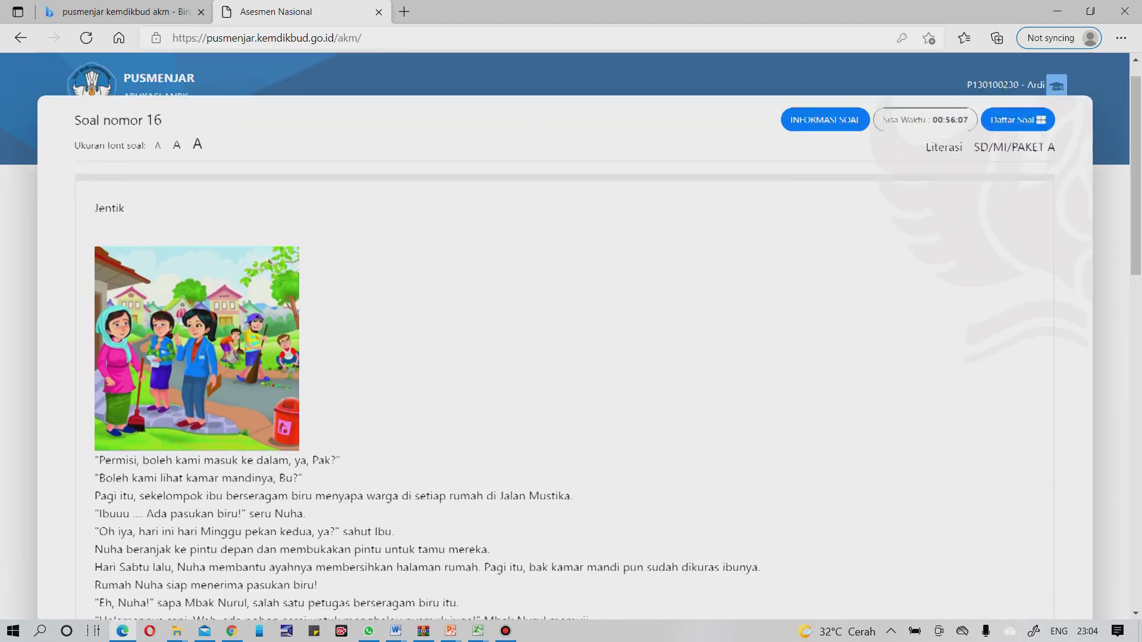
scroll(571, 333, "up", 5)
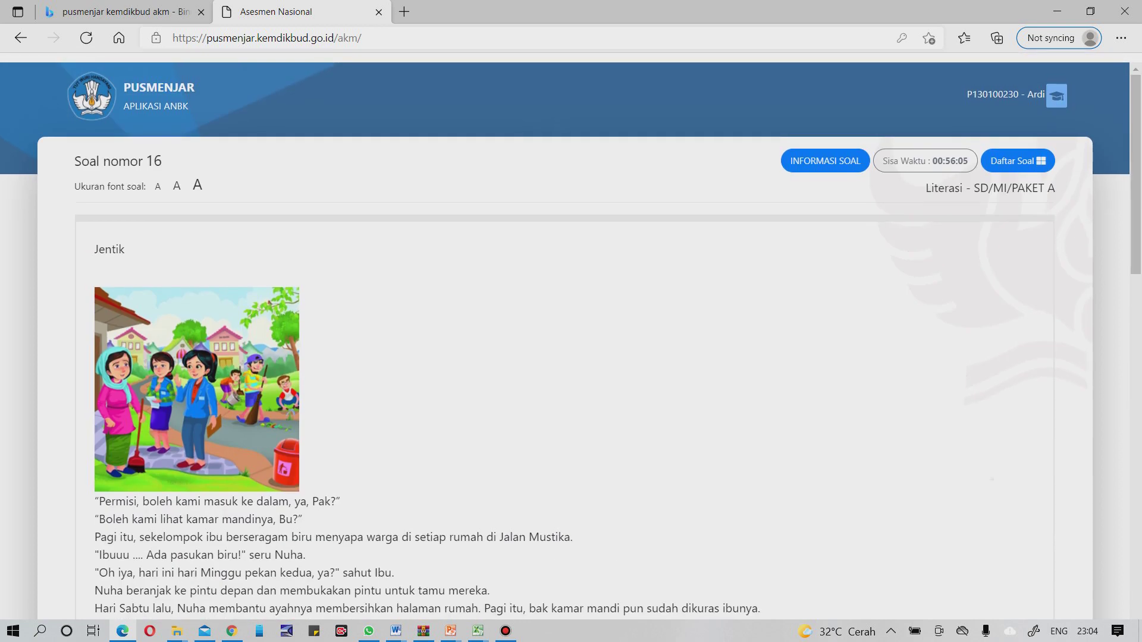
scroll(571, 333, "down", 10)
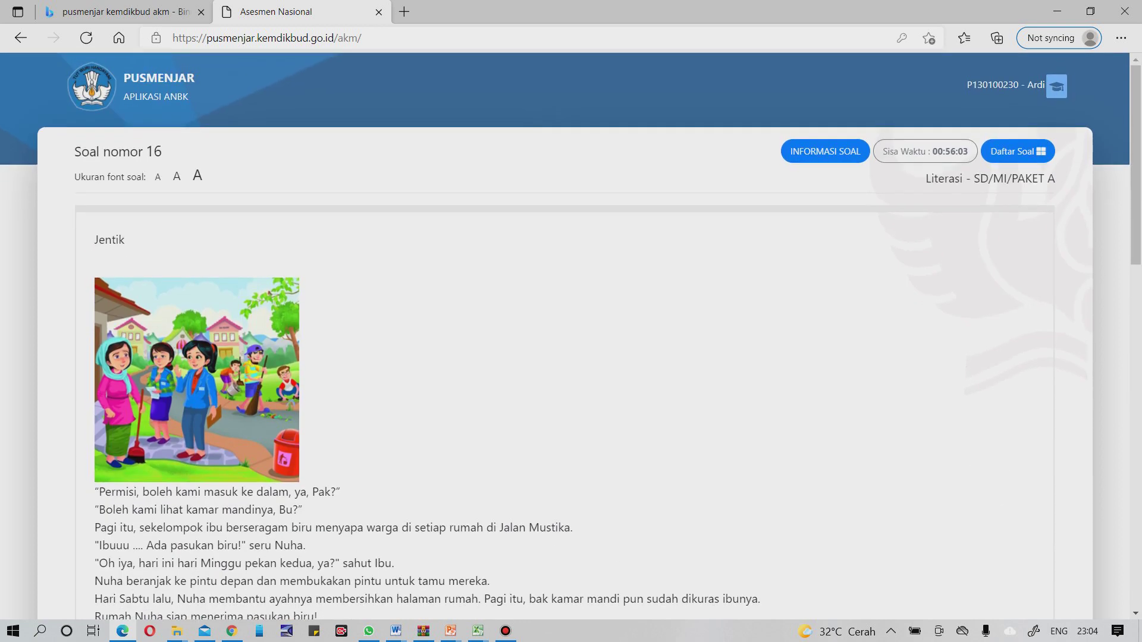
scroll(570, 333, "down", 6)
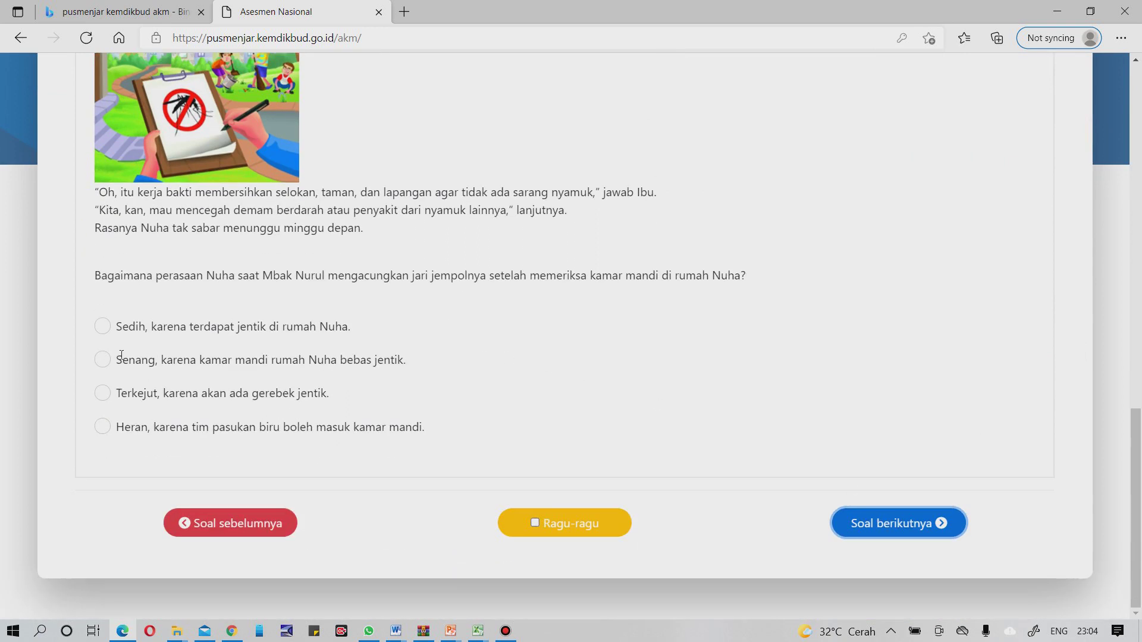
left_click(103, 359)
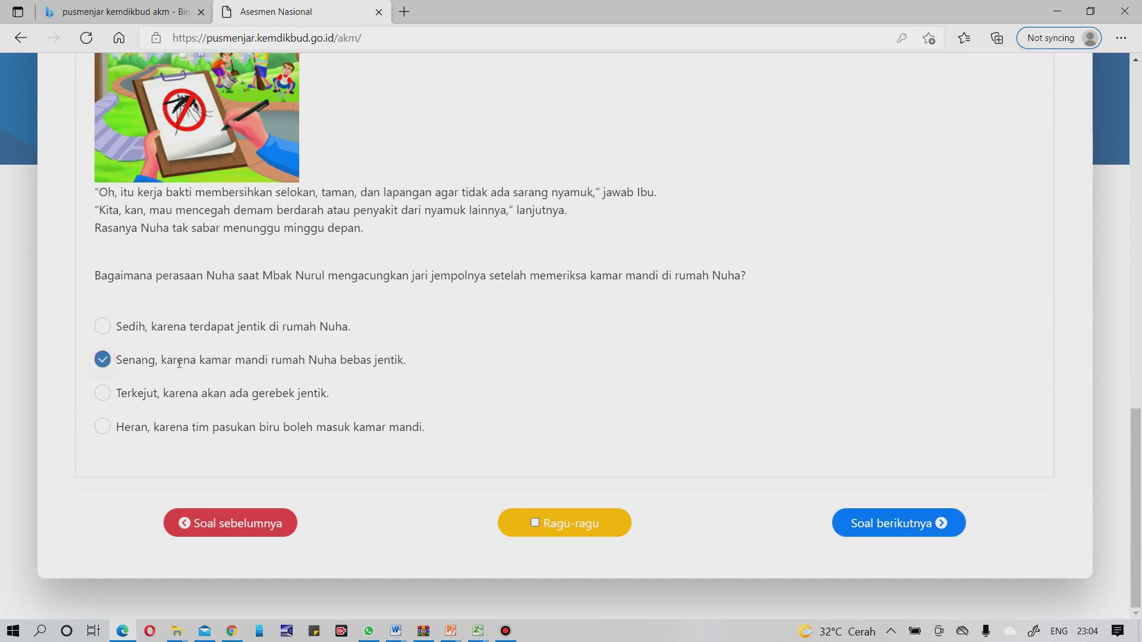
left_click(866, 524)
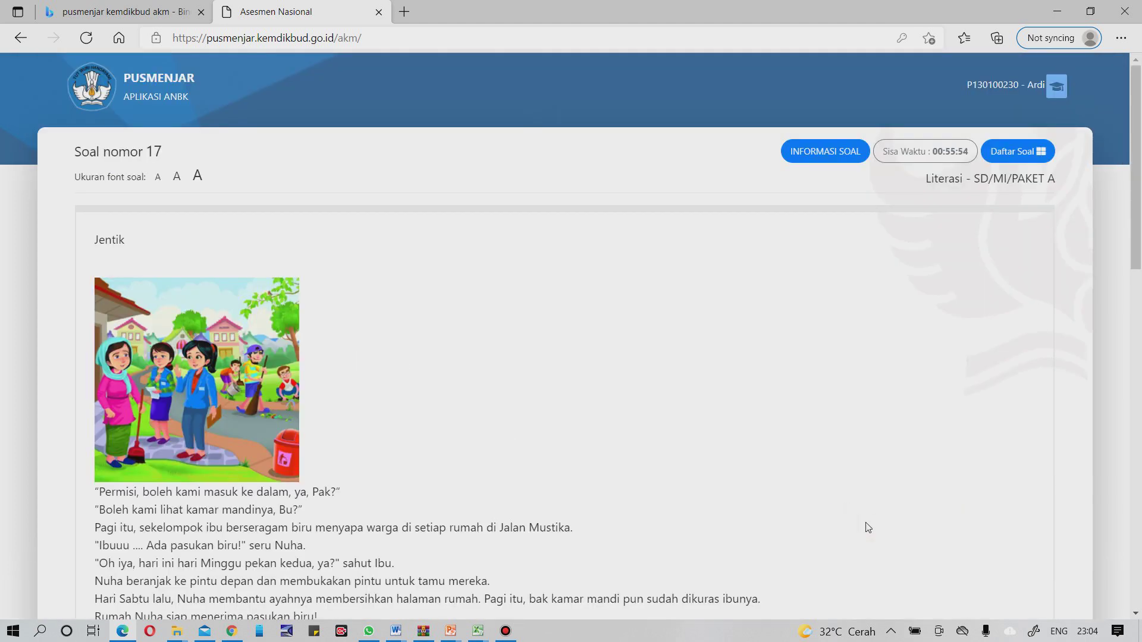
- Skip question 17; in question 18 match Nurul with "Anak yang rumahnya didatangi oleh petugas kesehatan." and Nuha with "Petugas kesehatan yang memeriksa rumah-rumah warga.", and continue
scroll(866, 434, "down", 18)
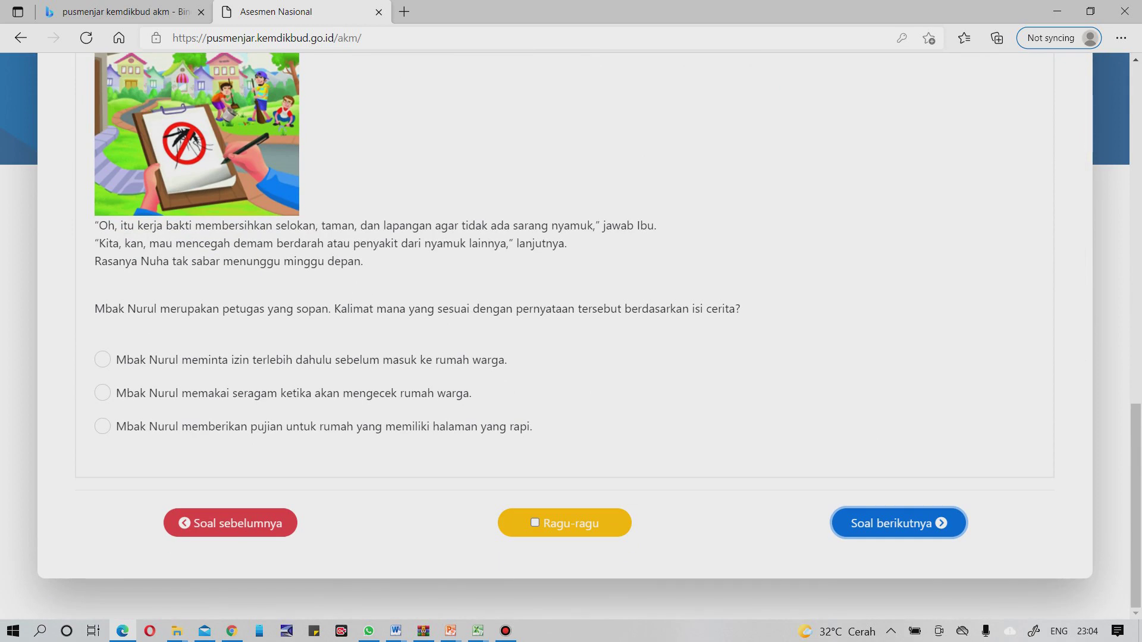
left_click(892, 523)
scroll(892, 523, "down", 10)
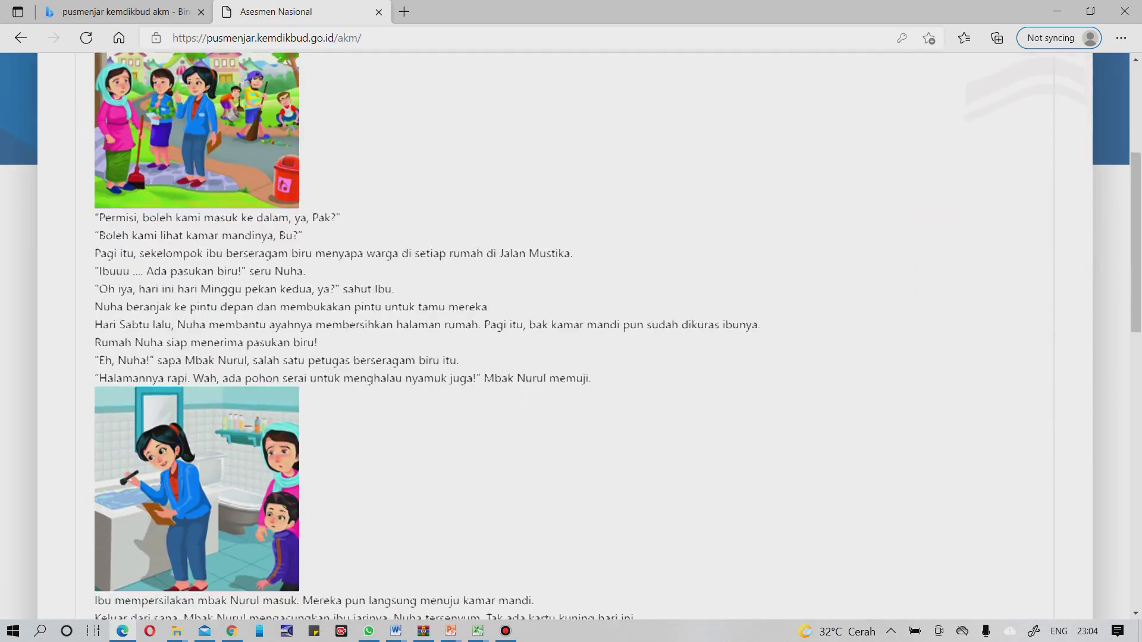
scroll(571, 333, "down", 7)
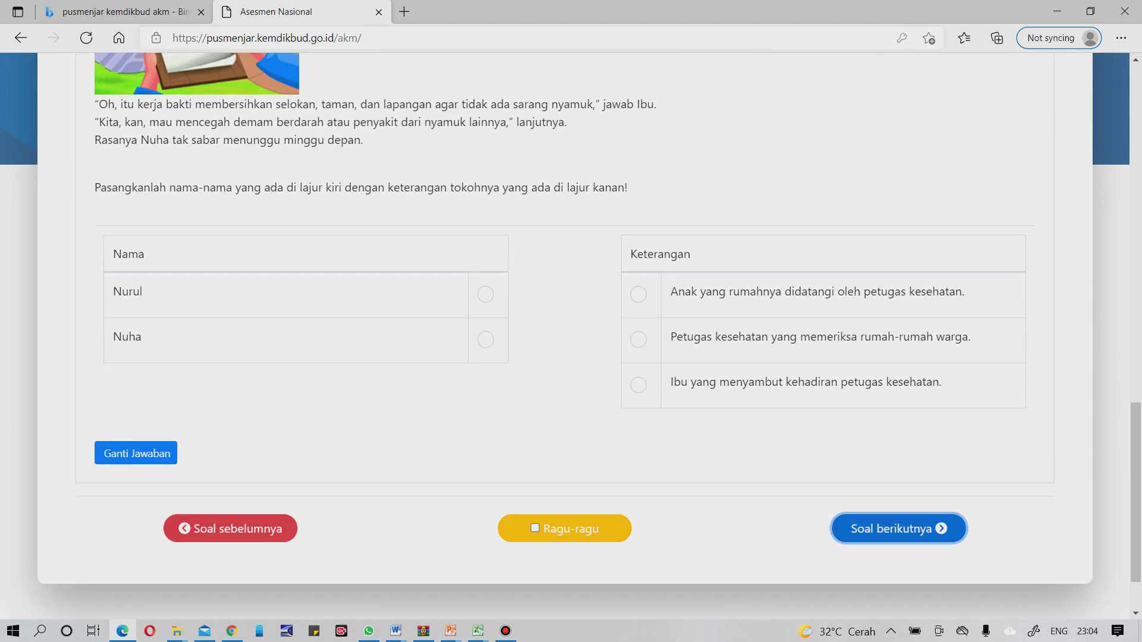
left_click(485, 294)
left_click(638, 294)
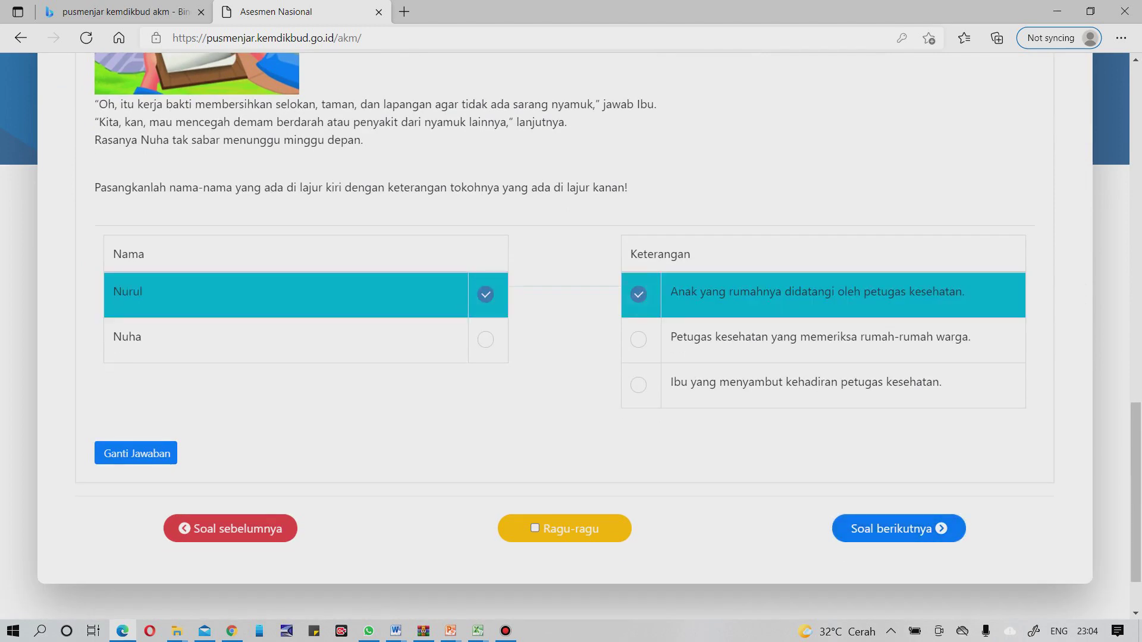
left_click(485, 339)
left_click(638, 340)
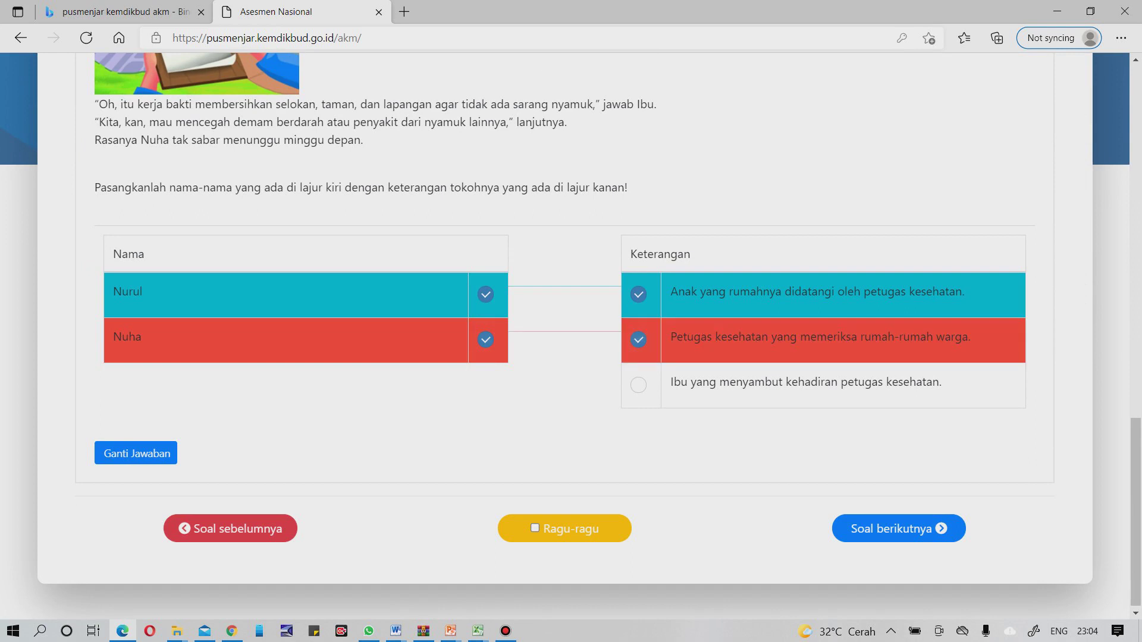
left_click(899, 529)
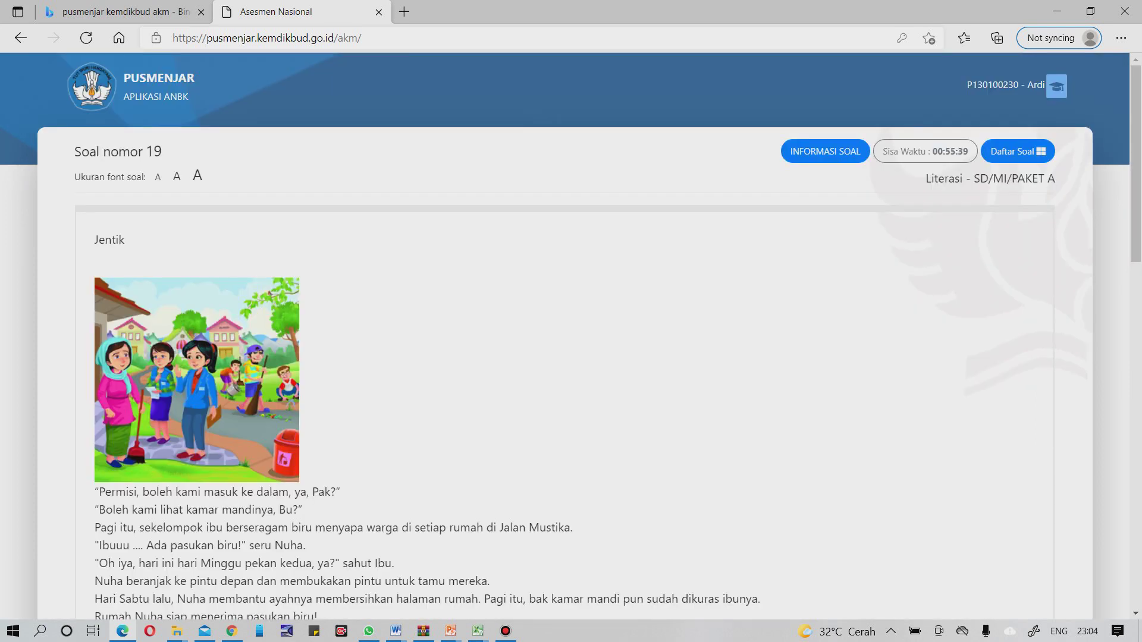
- Skip question 19, mark "Membersihkan halaman rumah.", "Menanam pohon serai.", "Menguras bak mandi." and "Memakai seragam biru" for question 20, and continue to question 21
scroll(571, 336, "down", 15)
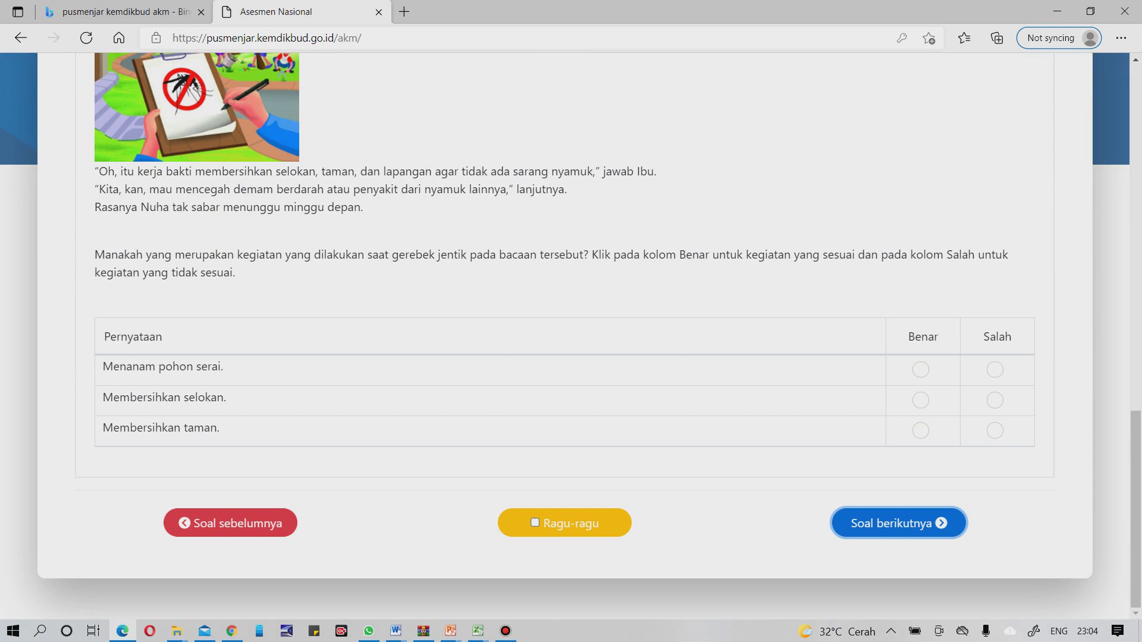
left_click(898, 523)
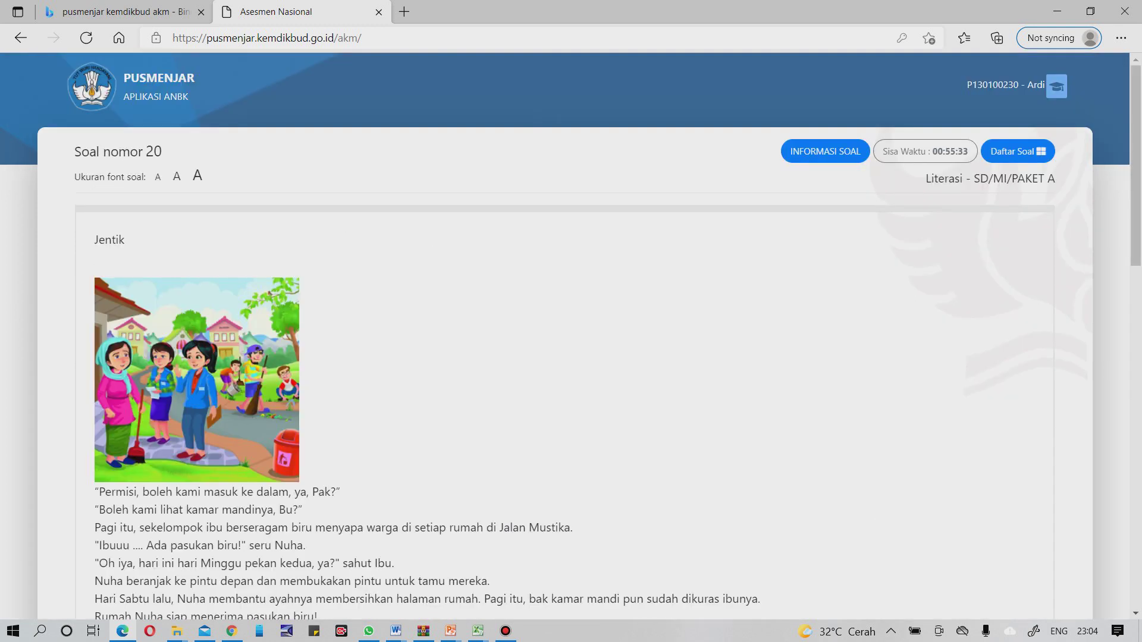
scroll(571, 336, "down", 15)
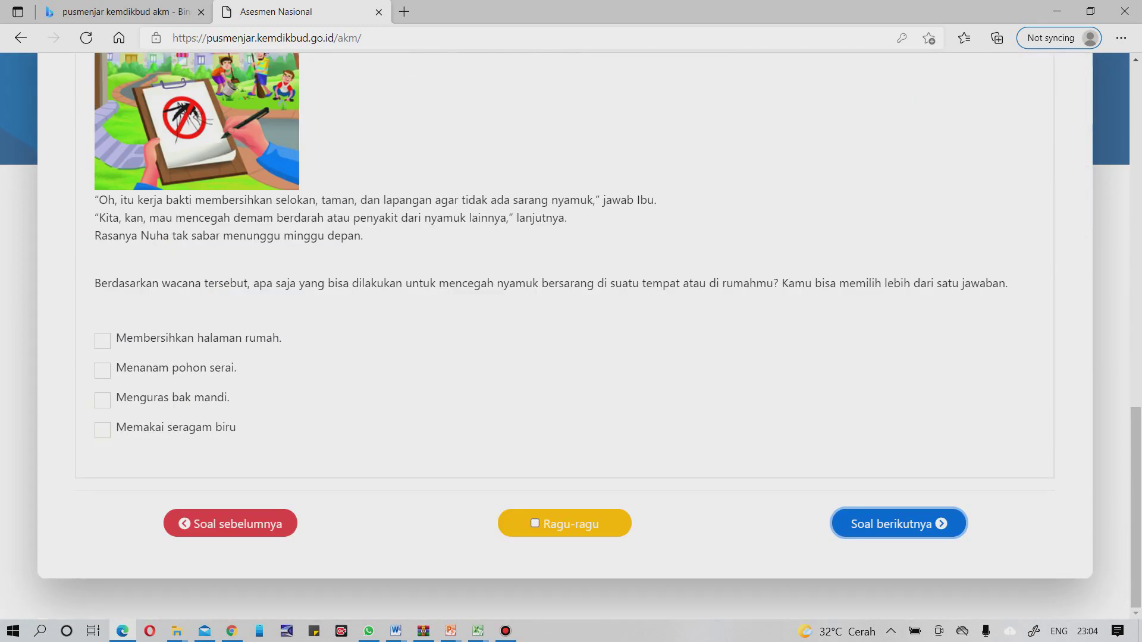
left_click(102, 341)
left_click(102, 370)
left_click(102, 430)
left_click(102, 400)
left_click(894, 525)
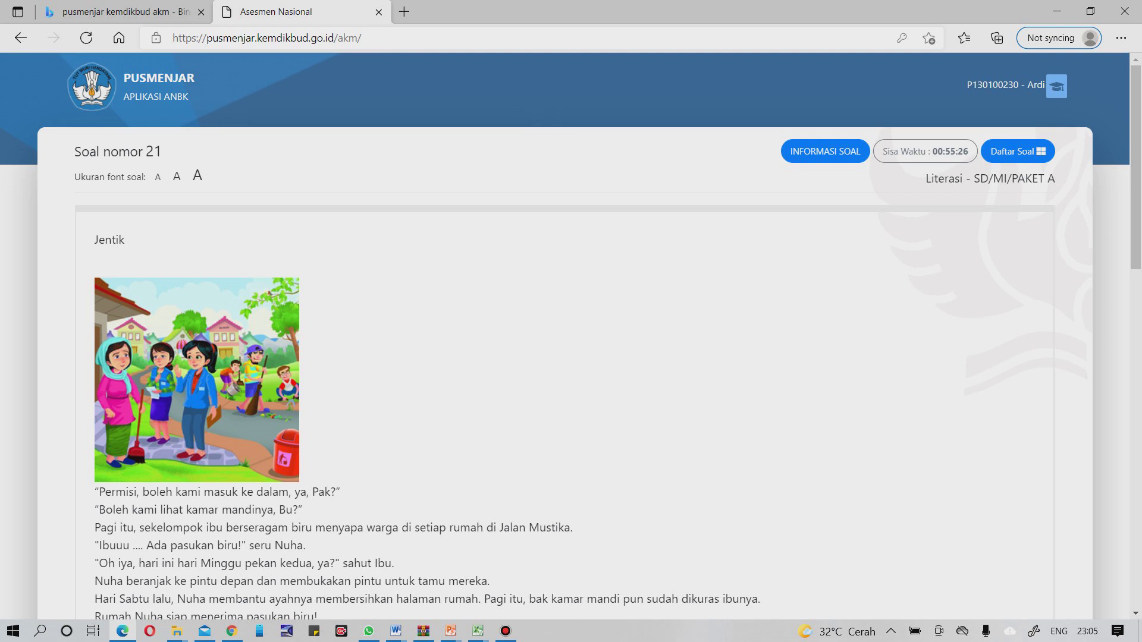
- Leave question 21's essay about the illustrations unanswered and proceed to the test confirmation page
scroll(565, 336, "down", 15)
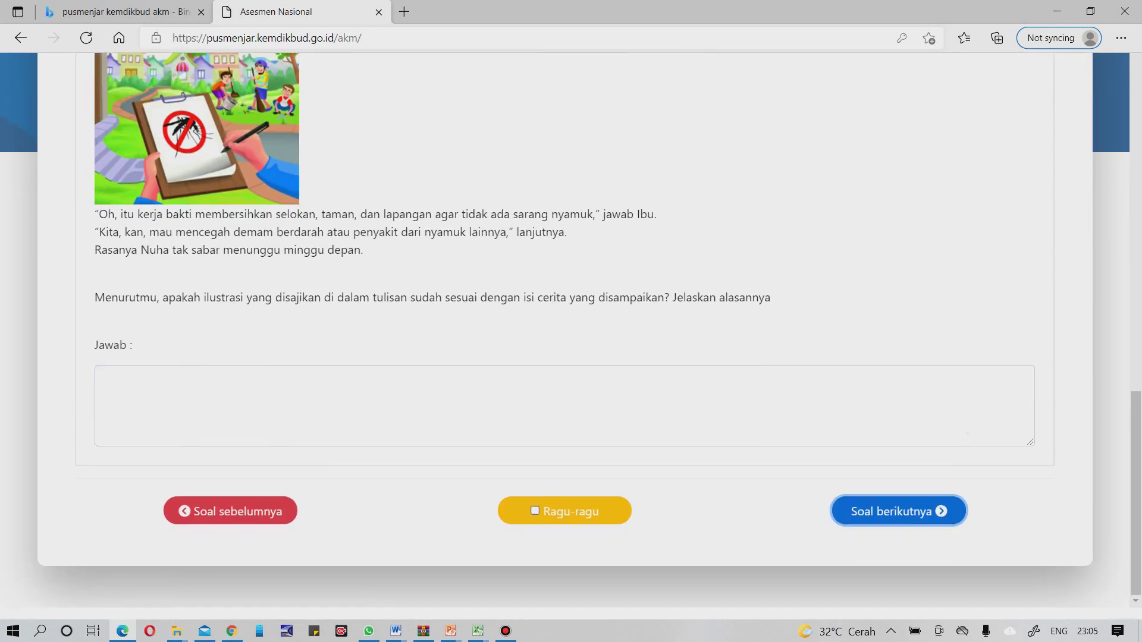
left_click(104, 391)
left_click(895, 523)
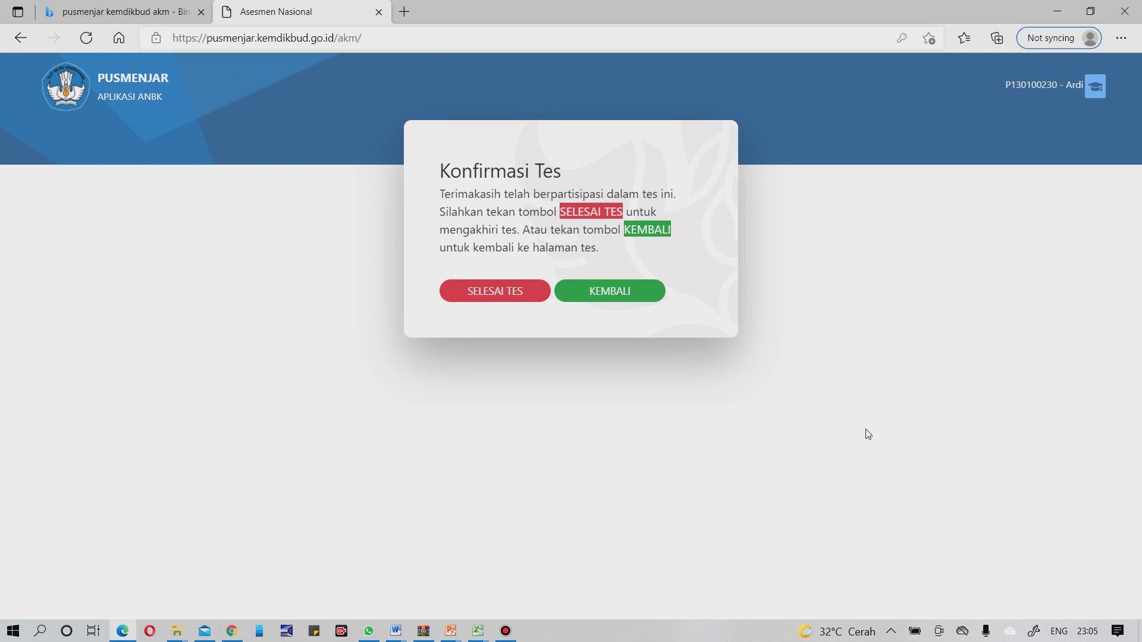
- Return to the test without finishing it, open unanswered question 11 from the question list, and look over its matching table
left_click(610, 294)
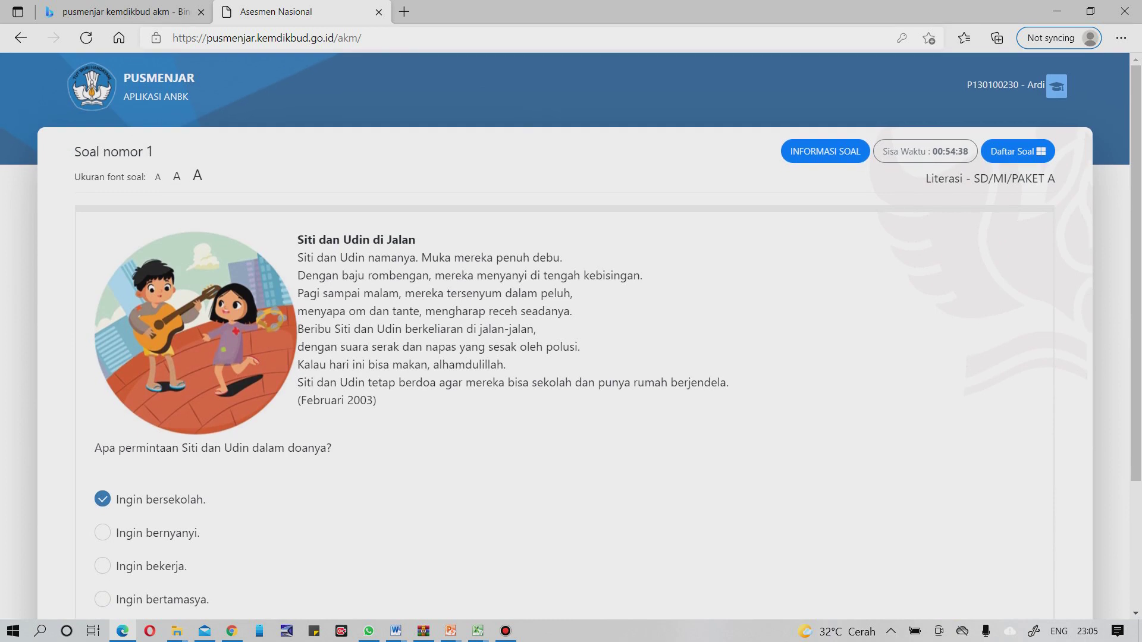
left_click(1018, 151)
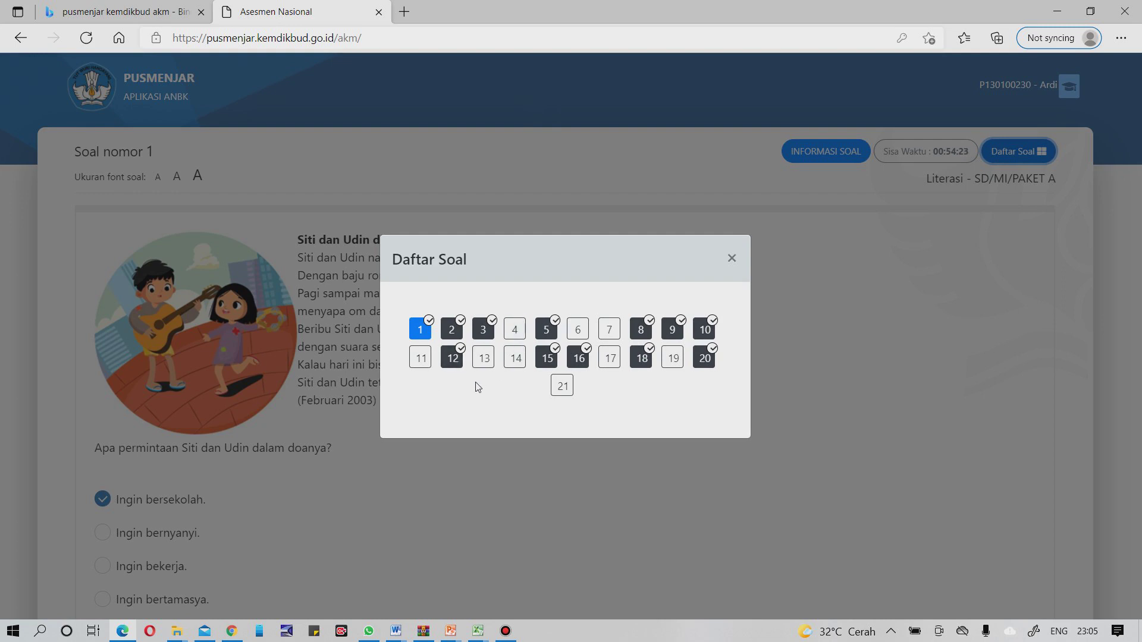
left_click(421, 359)
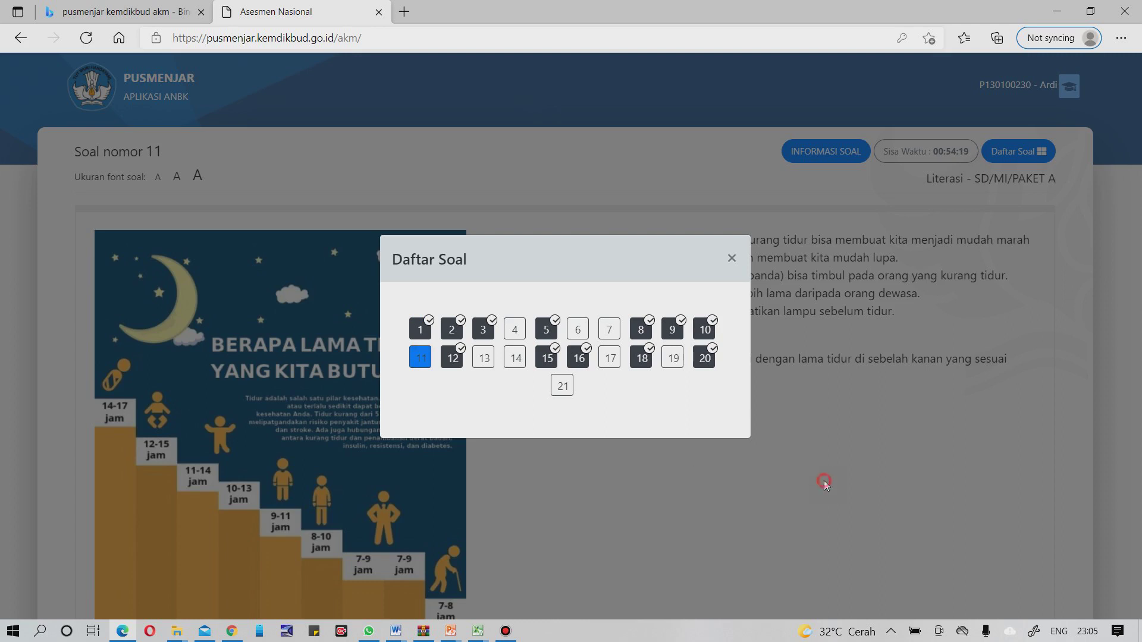
left_click(824, 483)
scroll(825, 485, "down", 10)
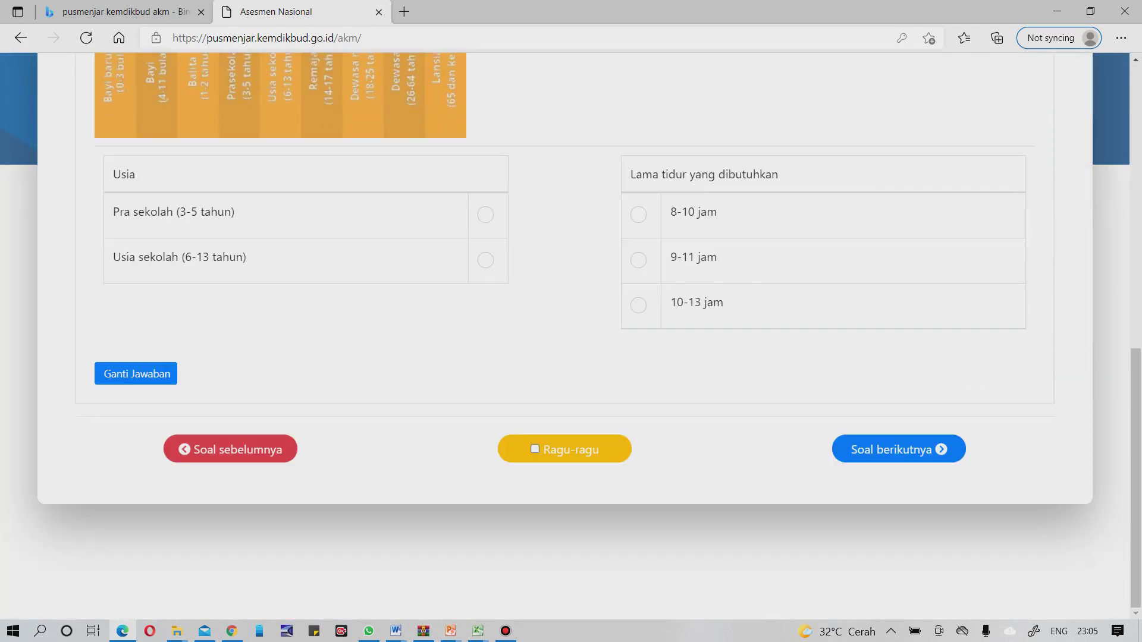
scroll(571, 336, "up", 9)
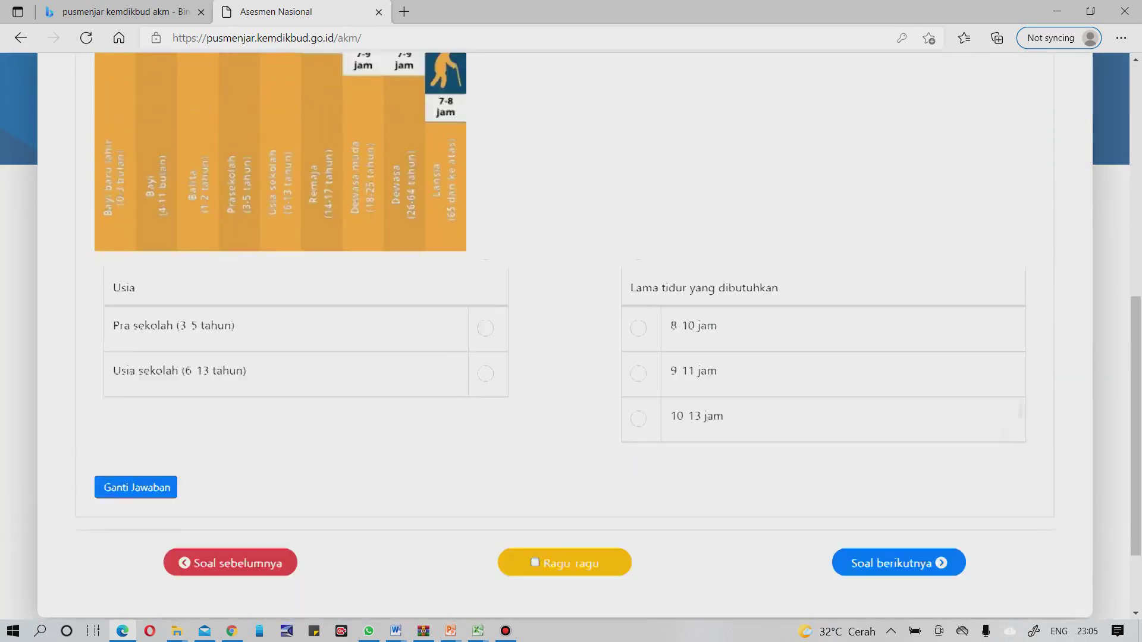
- In question 11, match "Pra sekolah (3-5 tahun)" with "8-10 jam" and "Usia sekolah (6-13 tahun)" with "9-11 jam", and continue
scroll(571, 336, "down", 6)
scroll(352, 295, "down", 4)
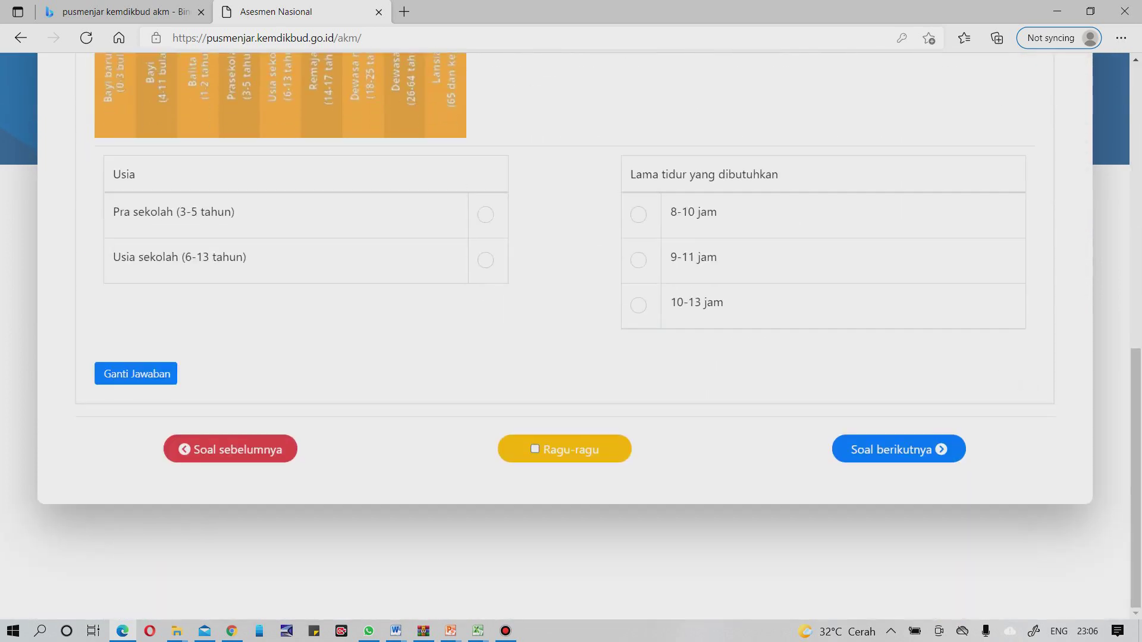
scroll(352, 294, "up", 10)
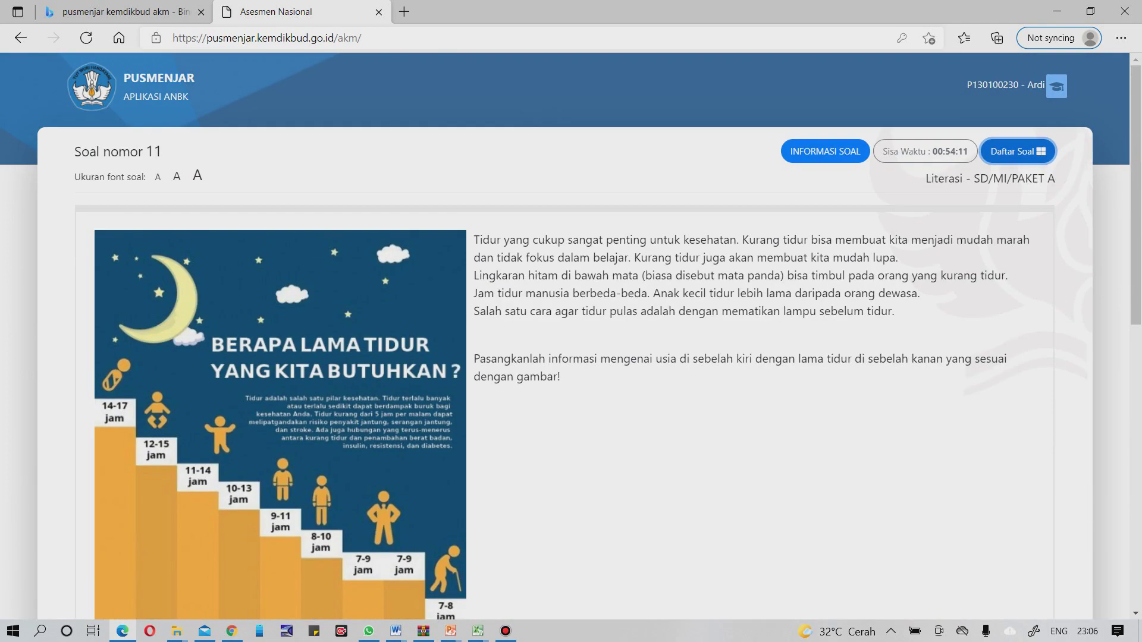
scroll(352, 295, "down", 10)
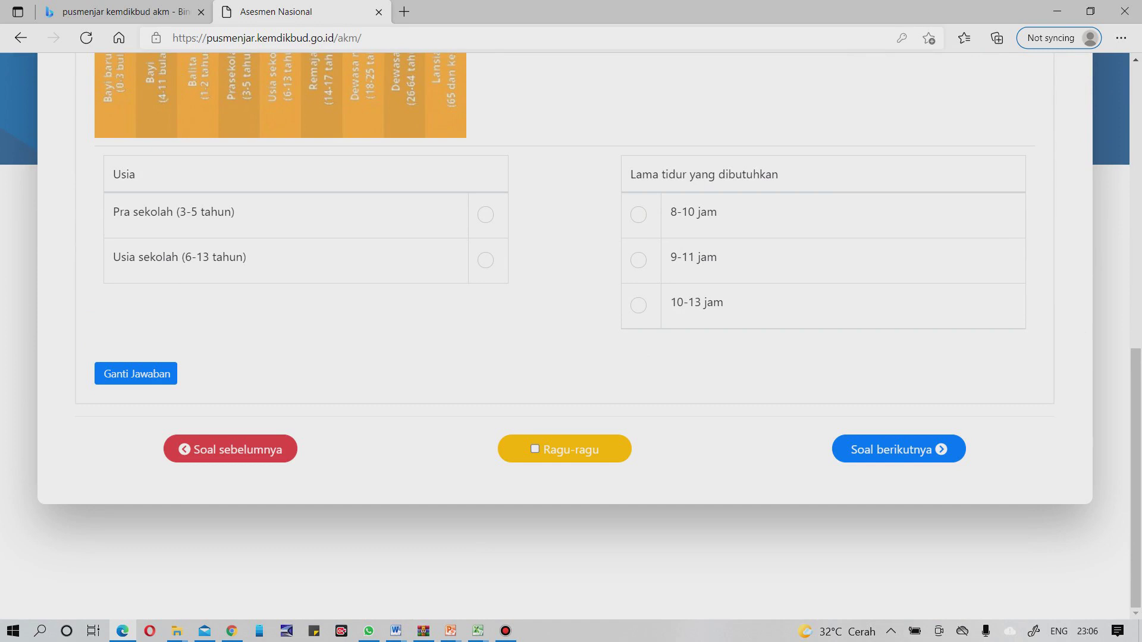
left_click(485, 215)
left_click(638, 214)
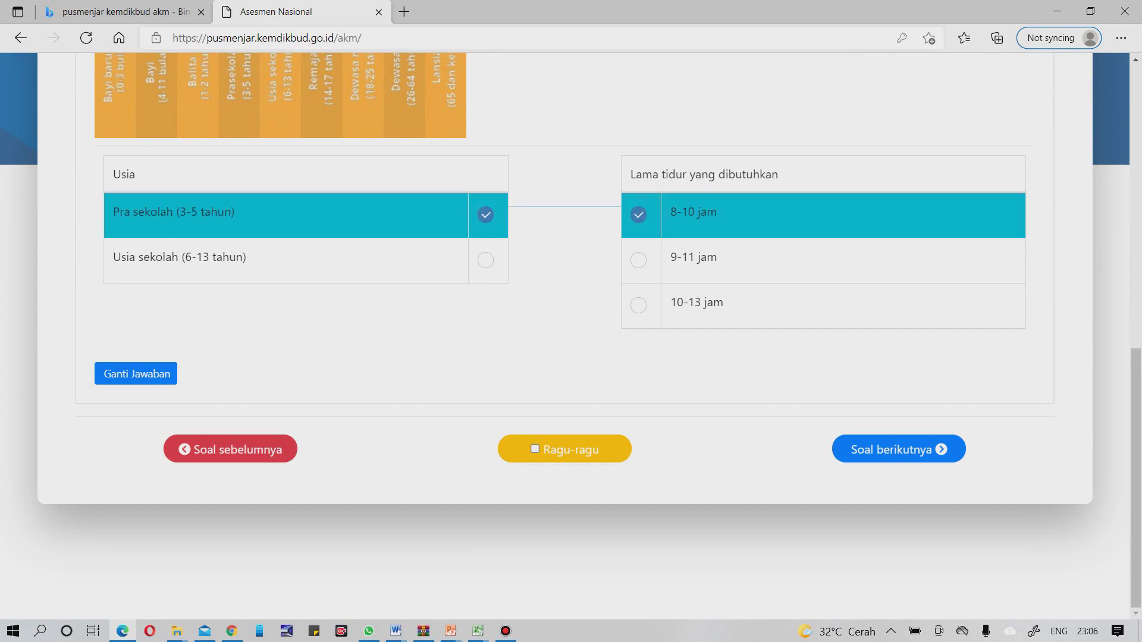
left_click(485, 260)
left_click(638, 259)
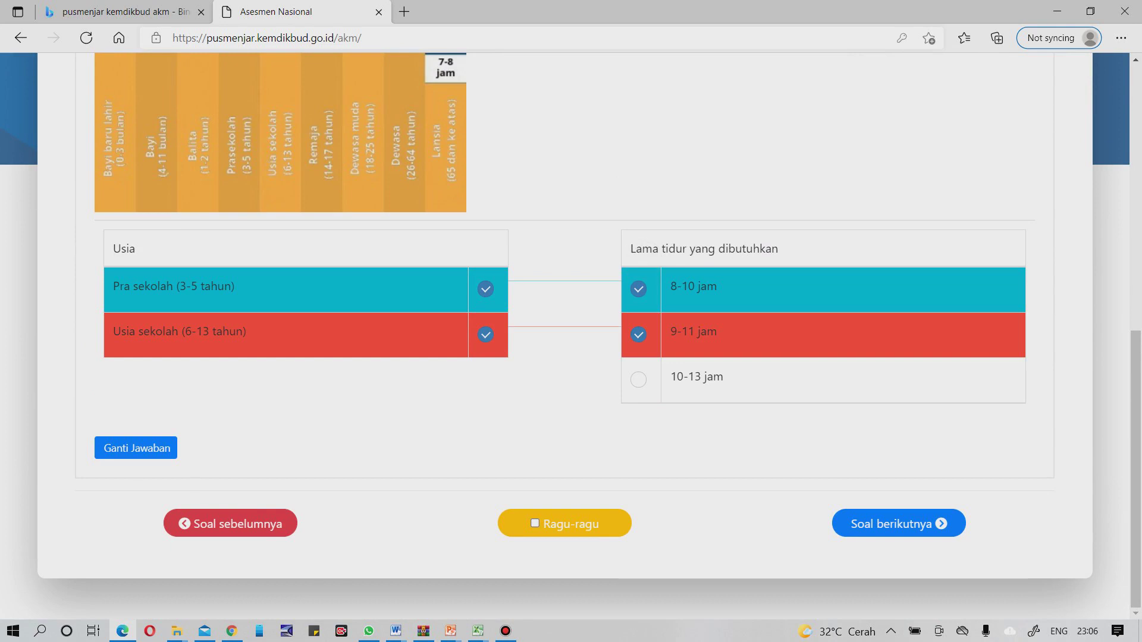
left_click(907, 526)
- Open unanswered question 4 from the question list, answer what Siti and Udin do on the street with "bernyayi", and continue
left_click(1018, 152)
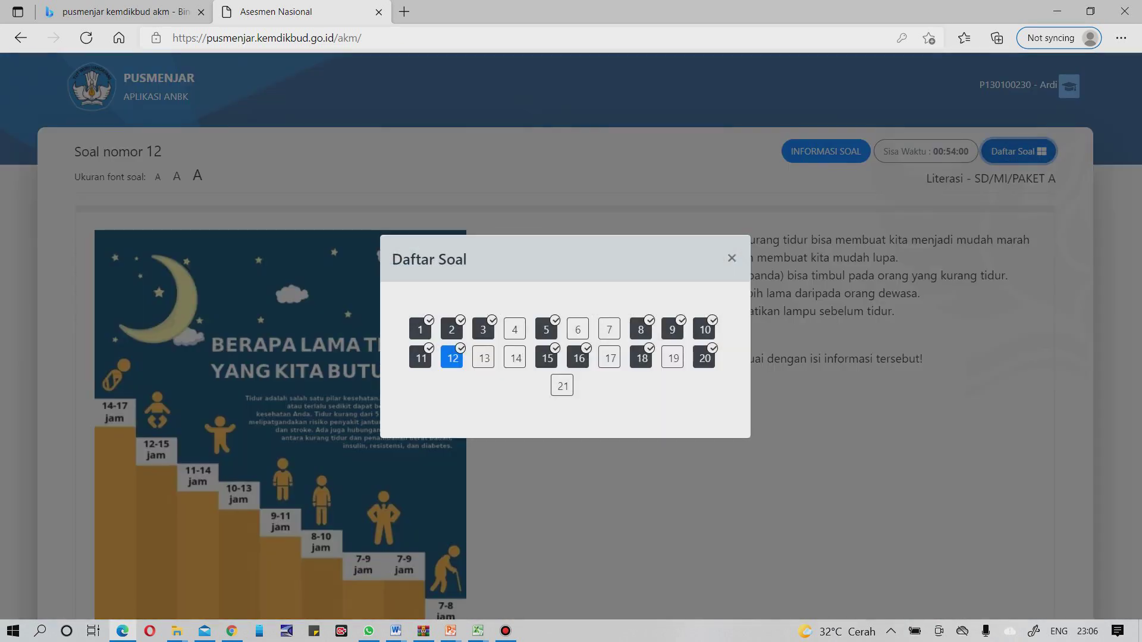
left_click(514, 329)
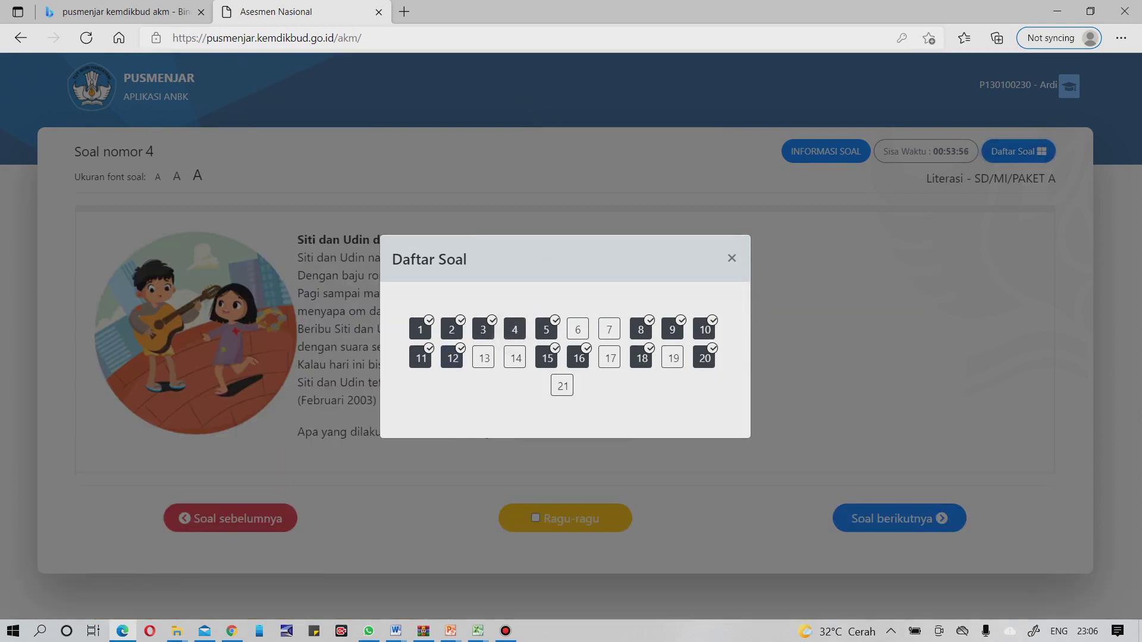
key("Escape")
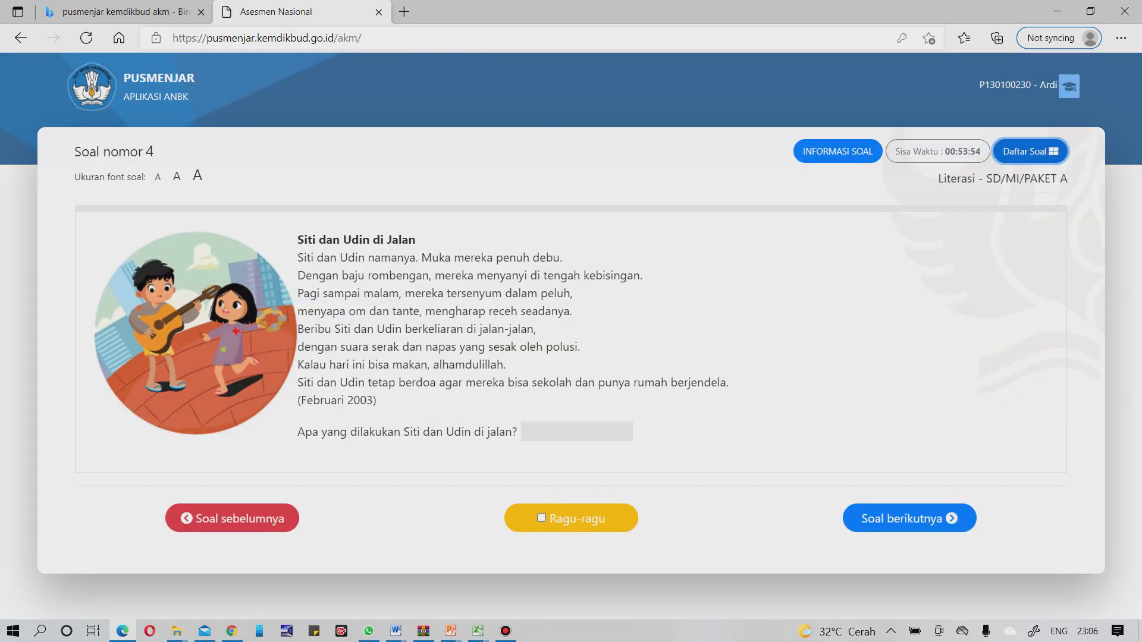
left_click(576, 432)
type("bernyayi")
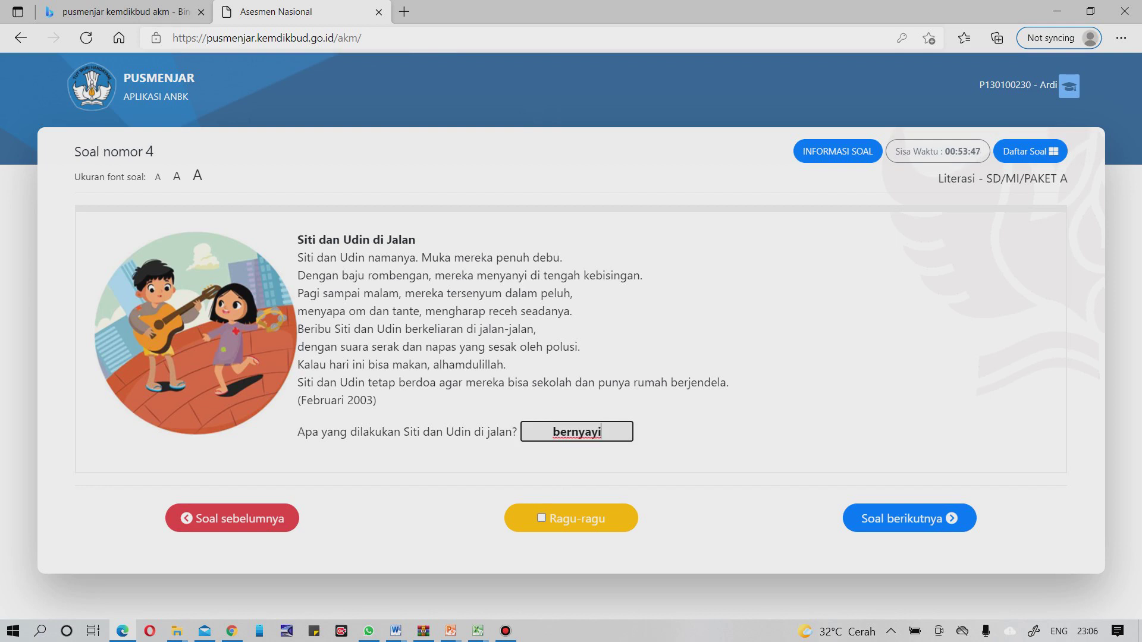
key("Return")
- Open unanswered question 6 from the question list, enter "shghjkj" as the essay answer, and continue to the following question
left_click(1017, 151)
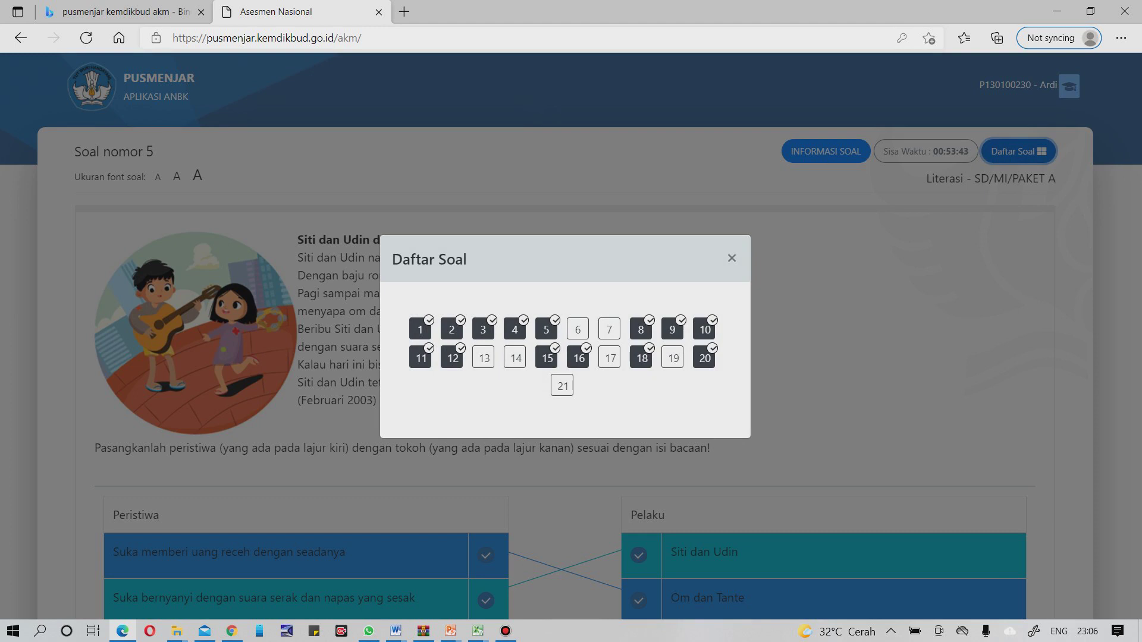
left_click(577, 328)
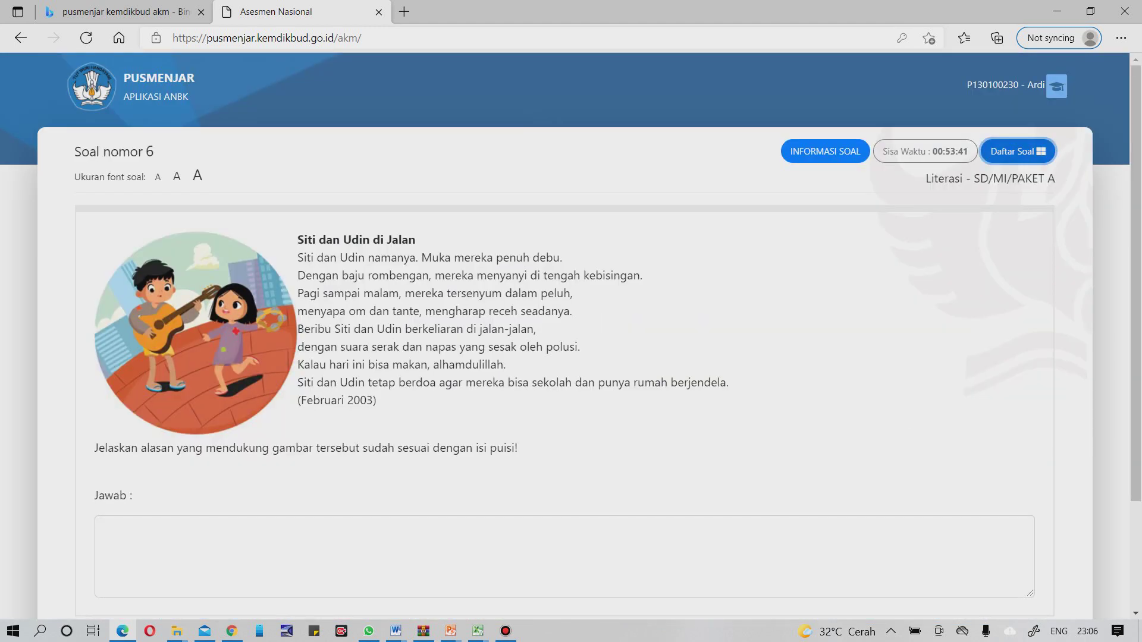
left_click(105, 531)
type("shghjkj")
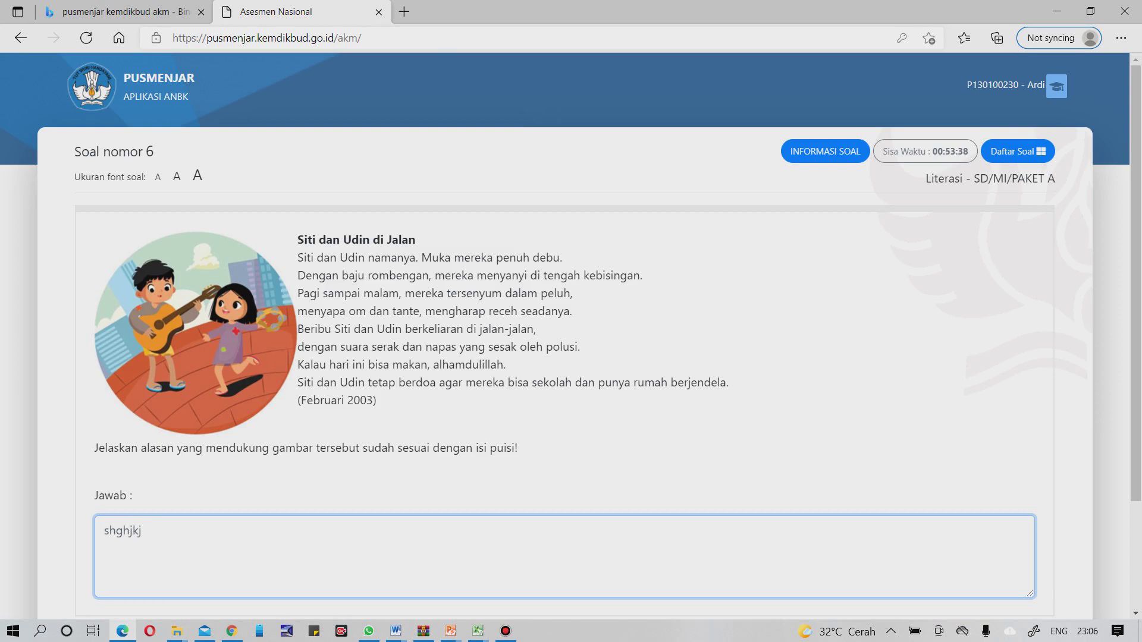
scroll(892, 416, "down", 3)
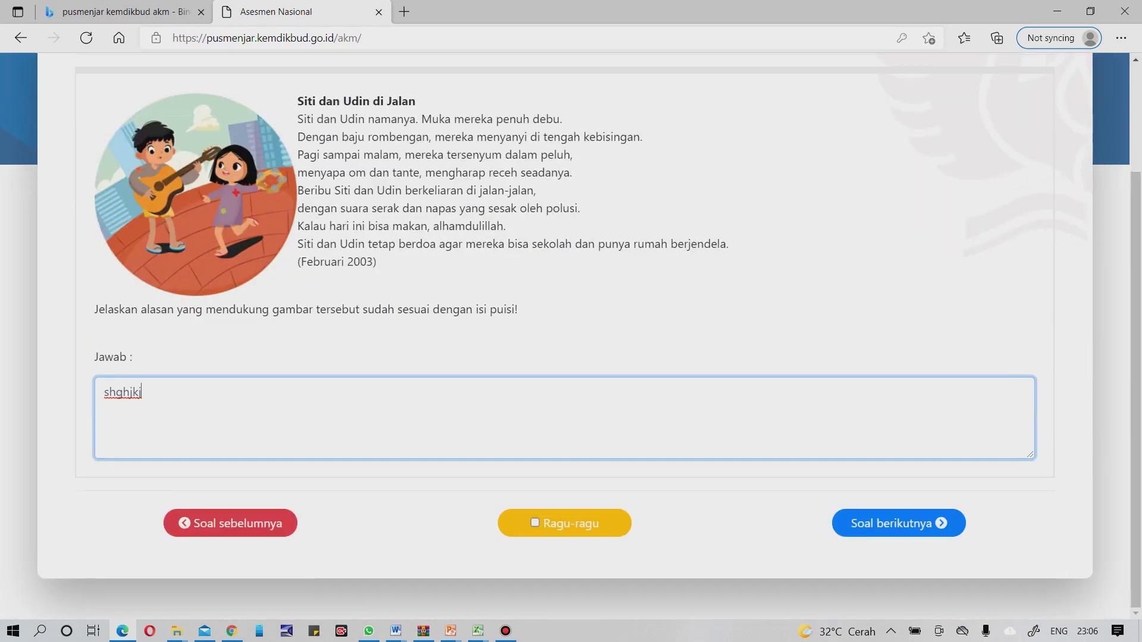
left_click(892, 525)
- Answer question 7 about the cause of panda eyes with "ddgbhjkj" and continue to question 8
scroll(570, 333, "down", 4)
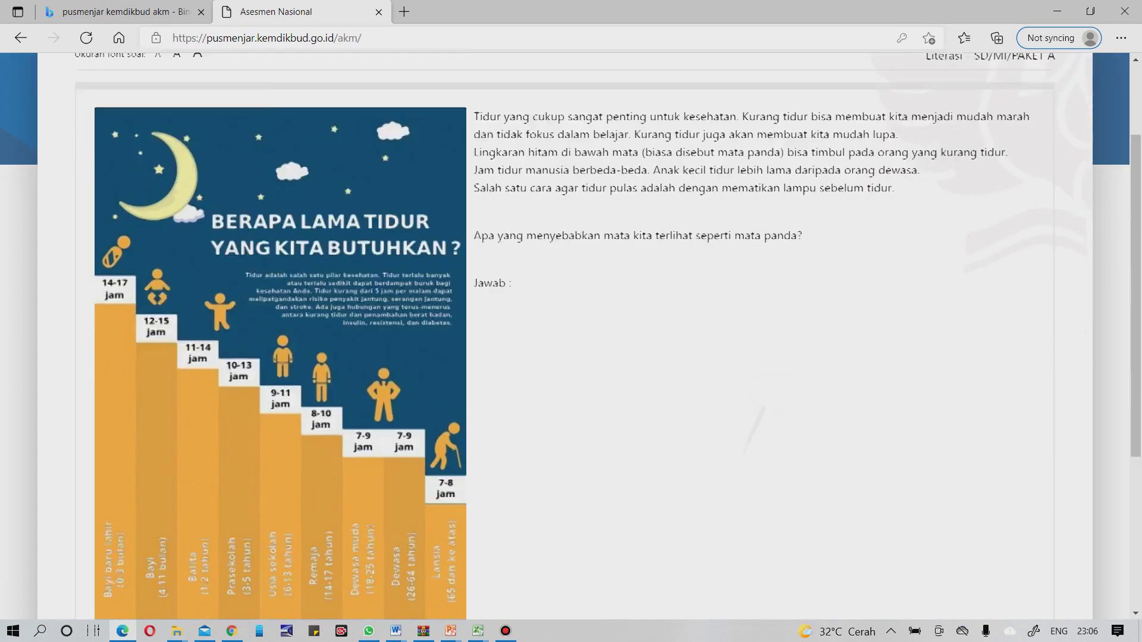
left_click(254, 541)
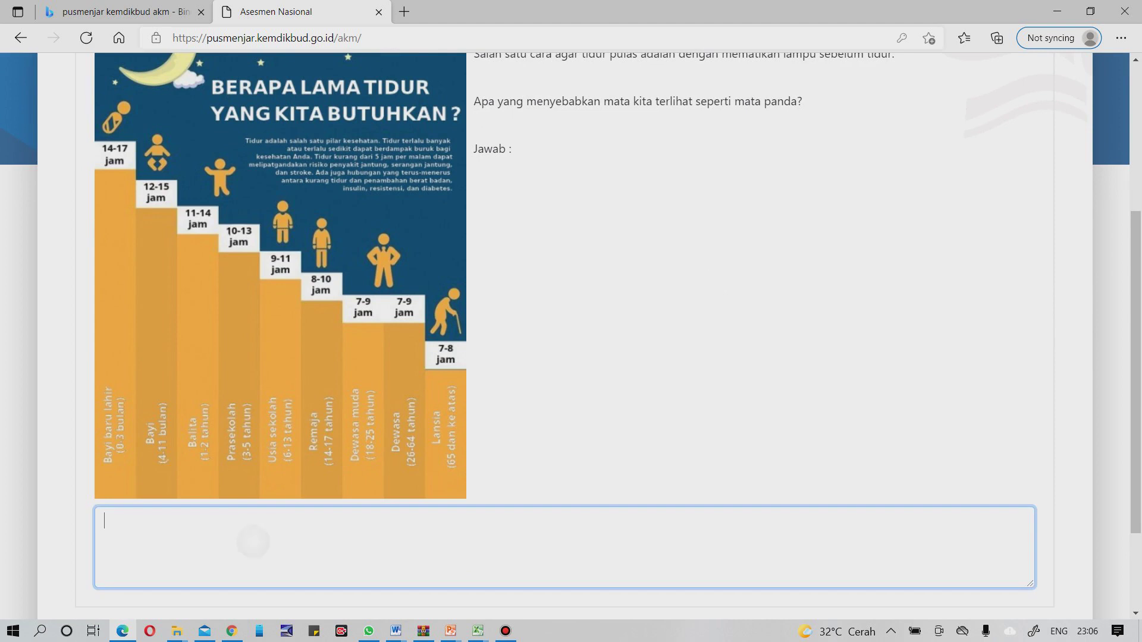
type("ddgbhjkj")
scroll(571, 336, "down", 3)
left_click(898, 523)
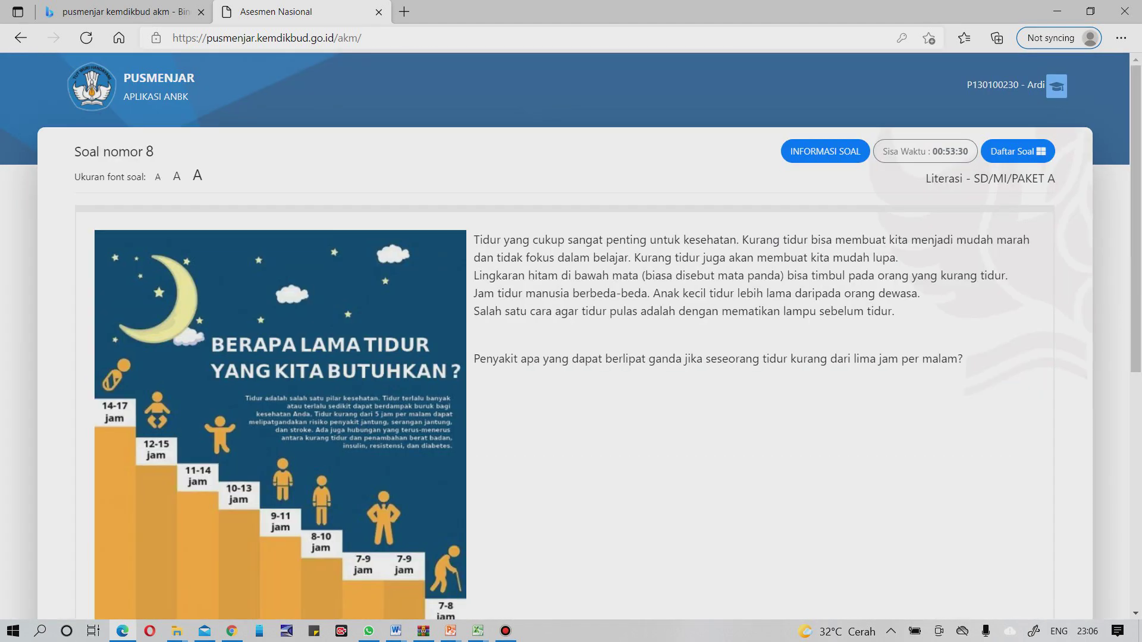
- Open unanswered question 13 from the question list, enter "dghkjkkj" as its answer, and continue to question 14
left_click(1017, 151)
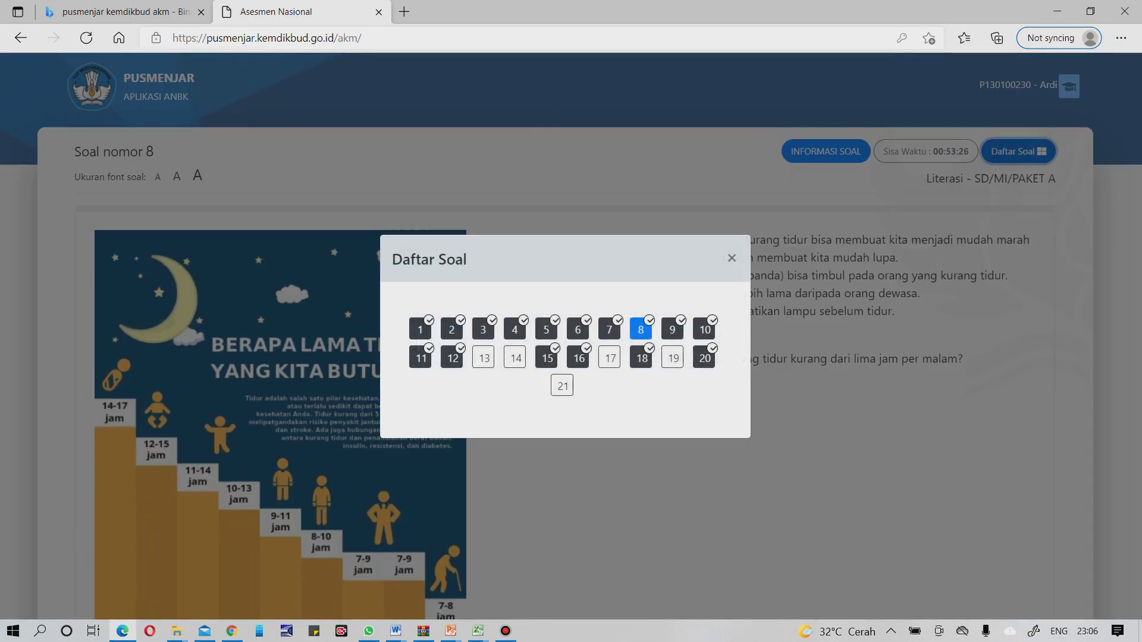
left_click(483, 357)
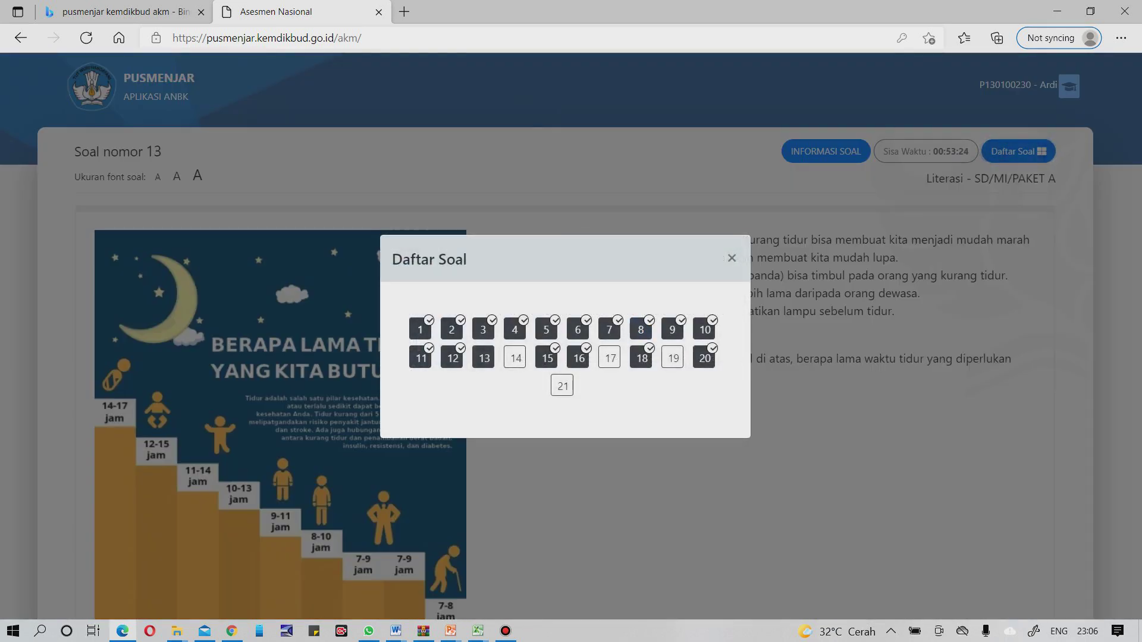
left_click(352, 295)
scroll(352, 295, "down", 5)
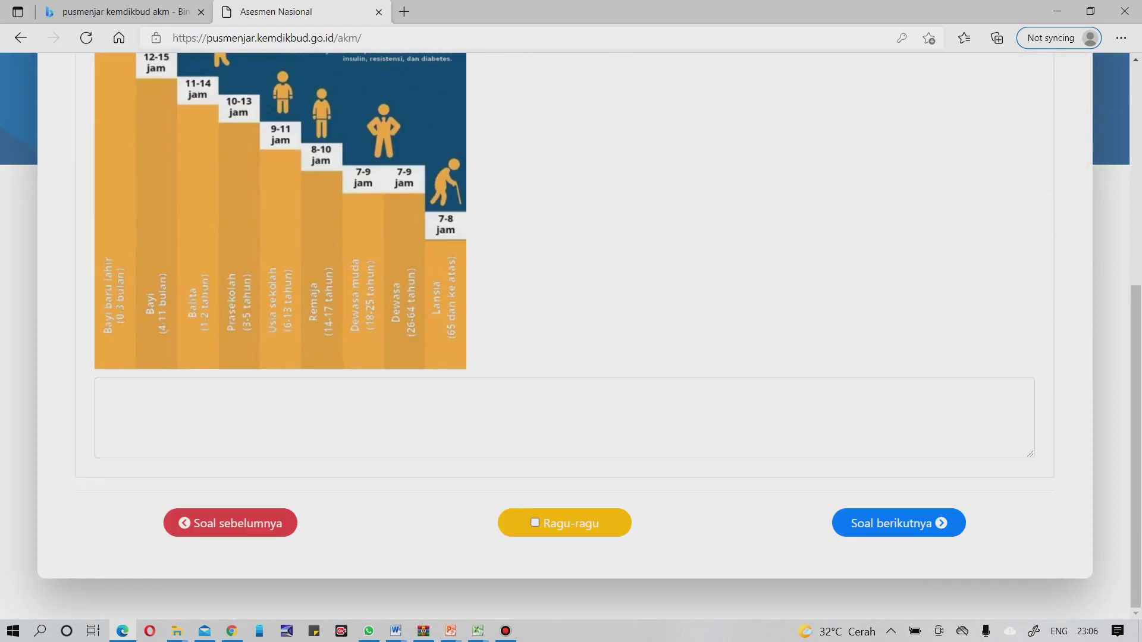
left_click(104, 391)
type("dghkjkkj")
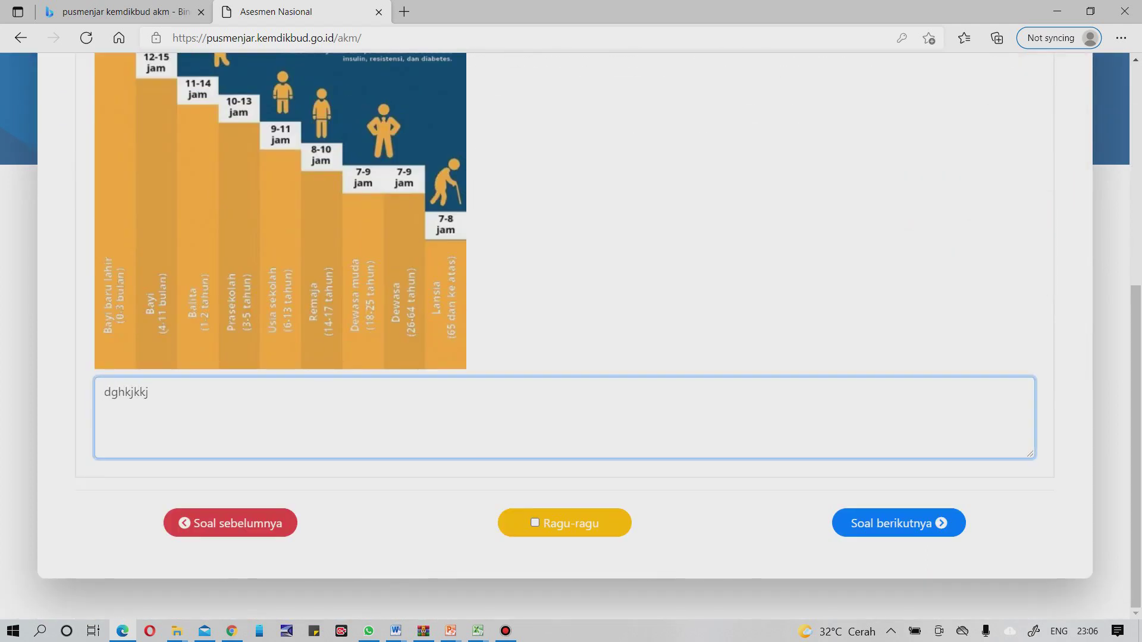
left_click(898, 522)
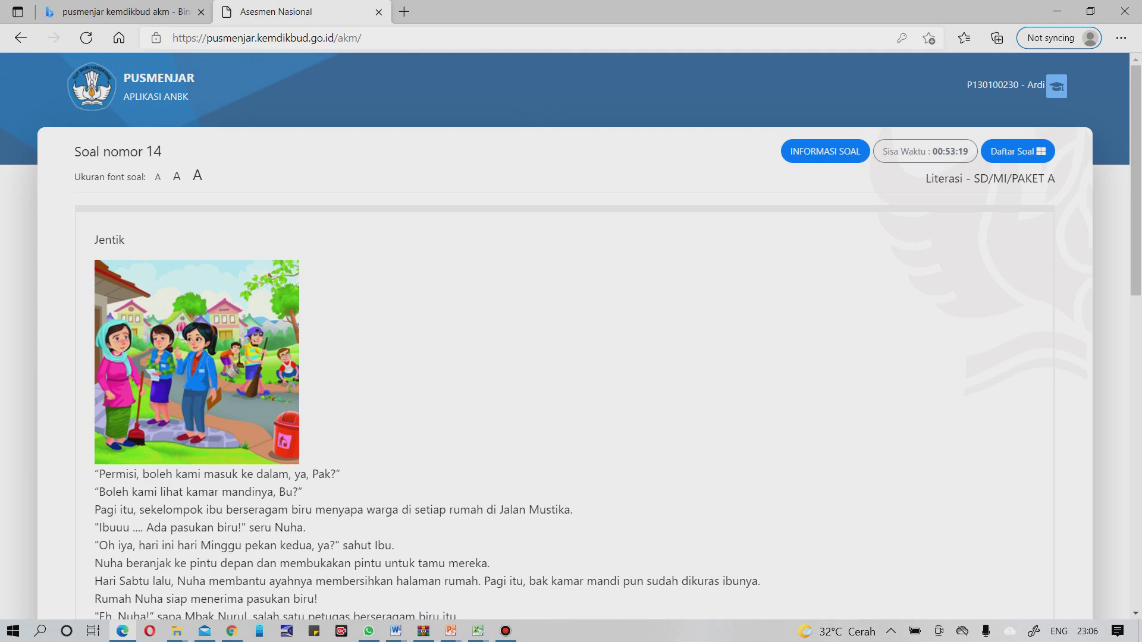
- Answer question 14 about where Nuha and her family live with "di rumah" and continue to question 15
scroll(571, 336, "down", 4)
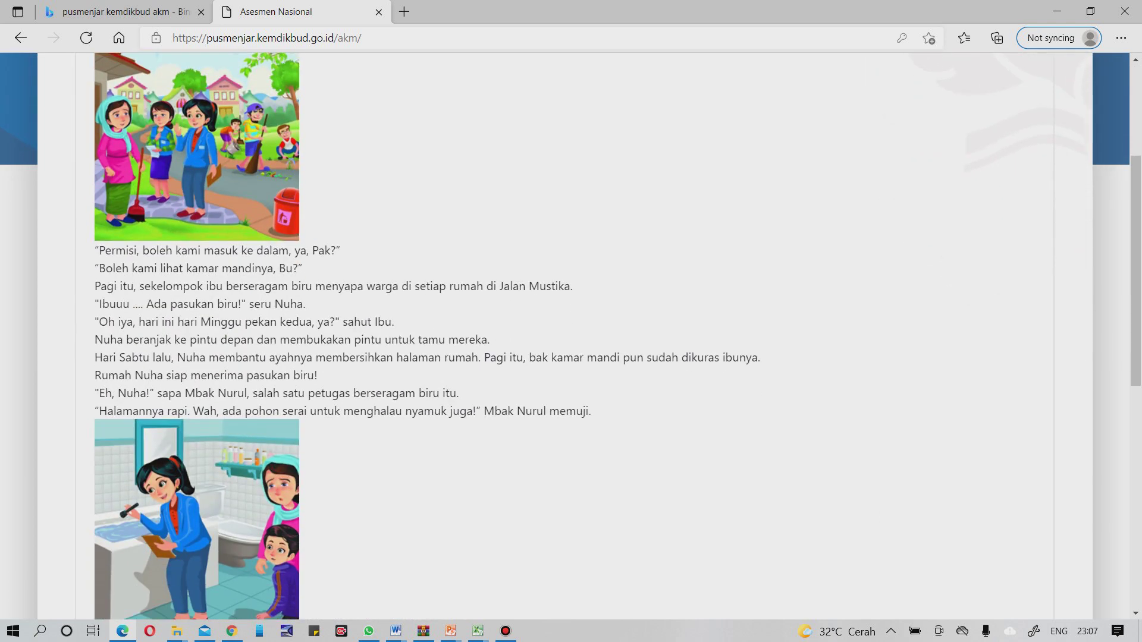
scroll(571, 336, "down", 9)
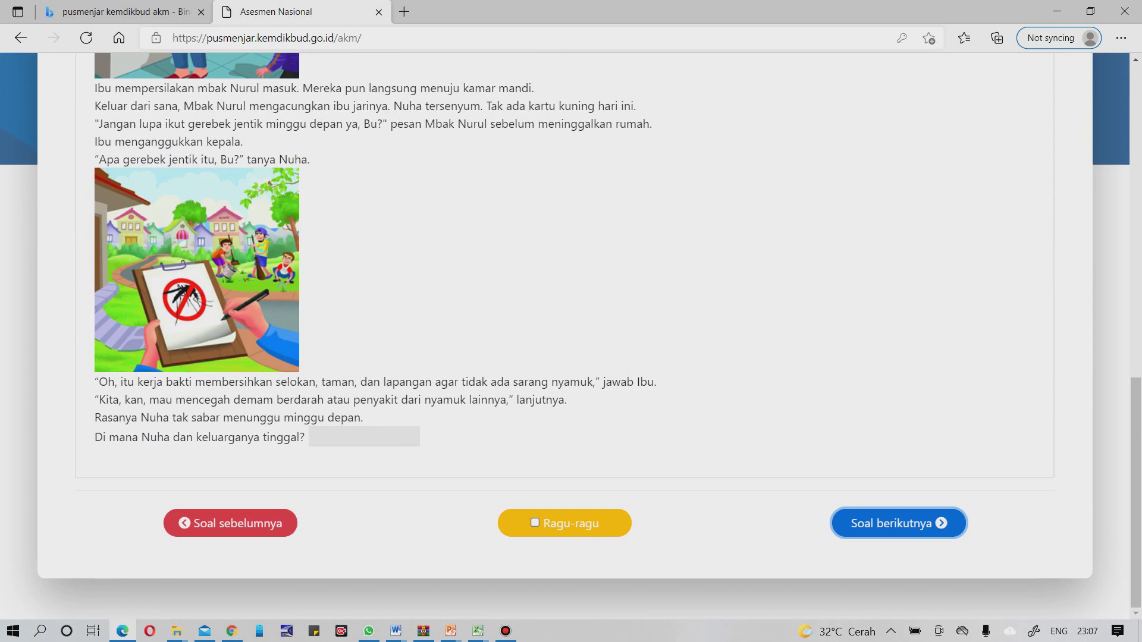
left_click(364, 437)
type("d")
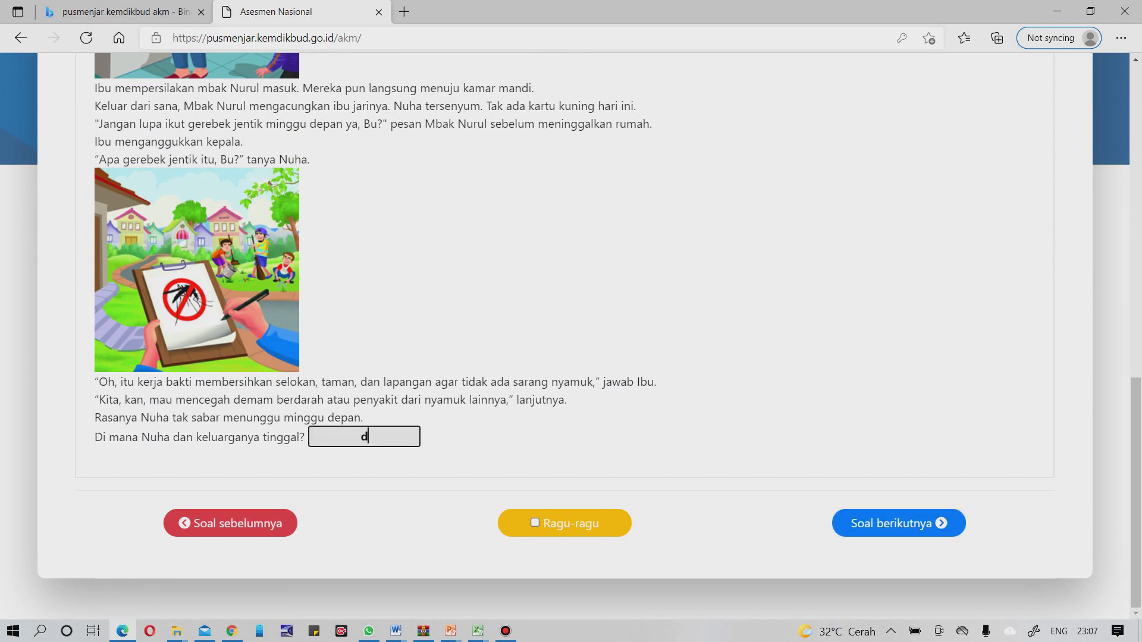
type("i rumah")
left_click(899, 523)
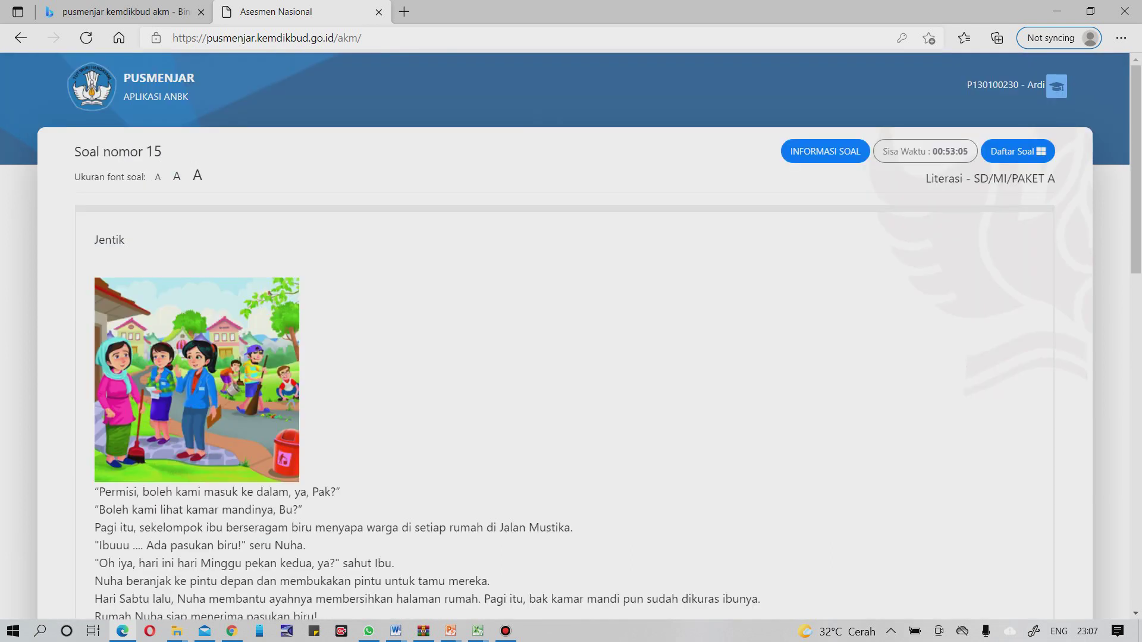
- Open unanswered question 17 from the question list, choose "Mbak Nurul meminta izin terlebih dahulu sebelum masuk ke rumah warga.", and continue
left_click(1017, 151)
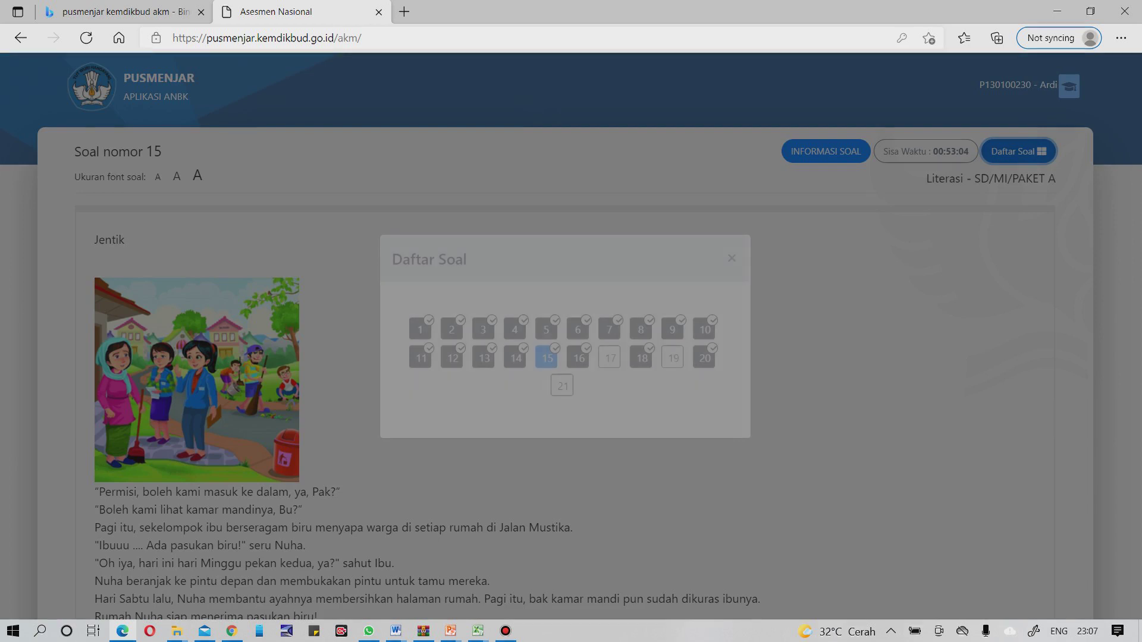
left_click(609, 358)
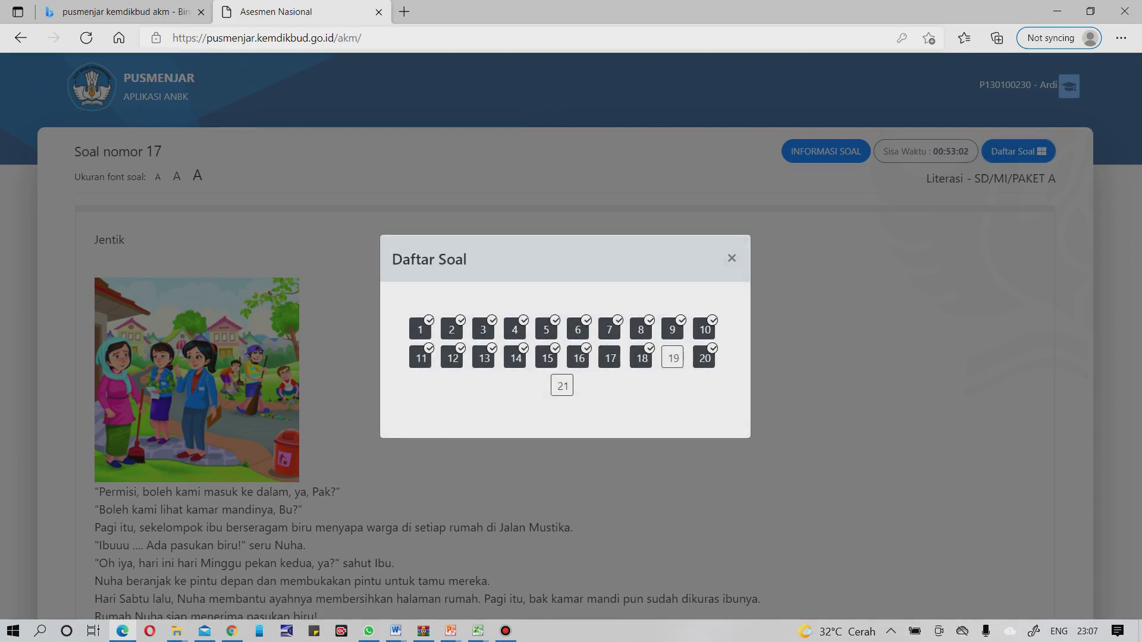
left_click(840, 460)
scroll(571, 333, "down", 15)
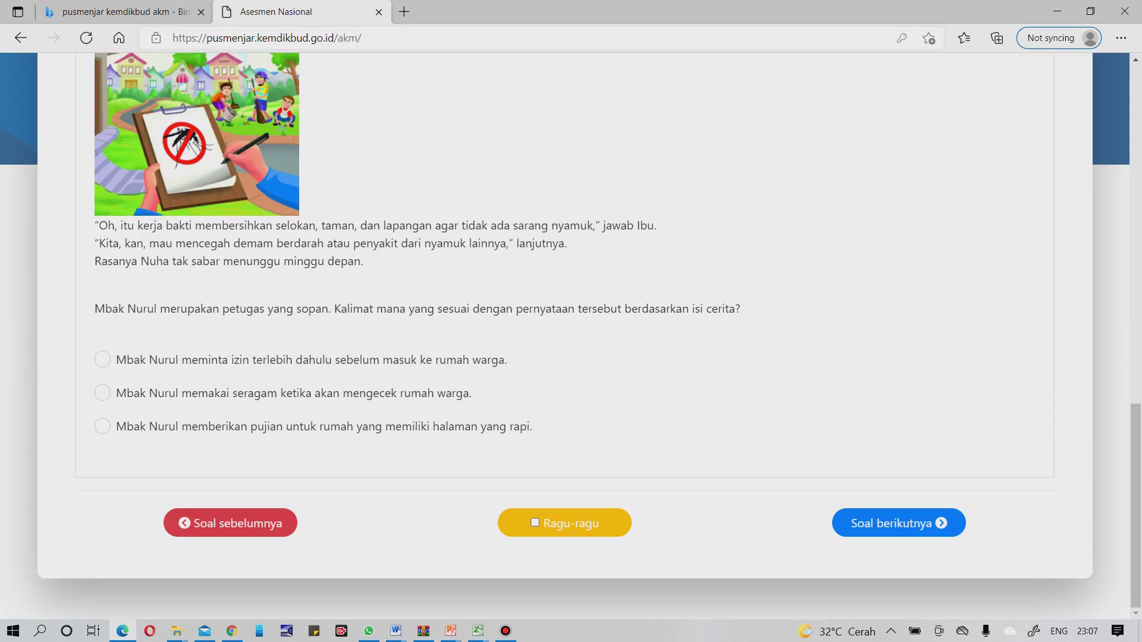
left_click(103, 359)
left_click(898, 523)
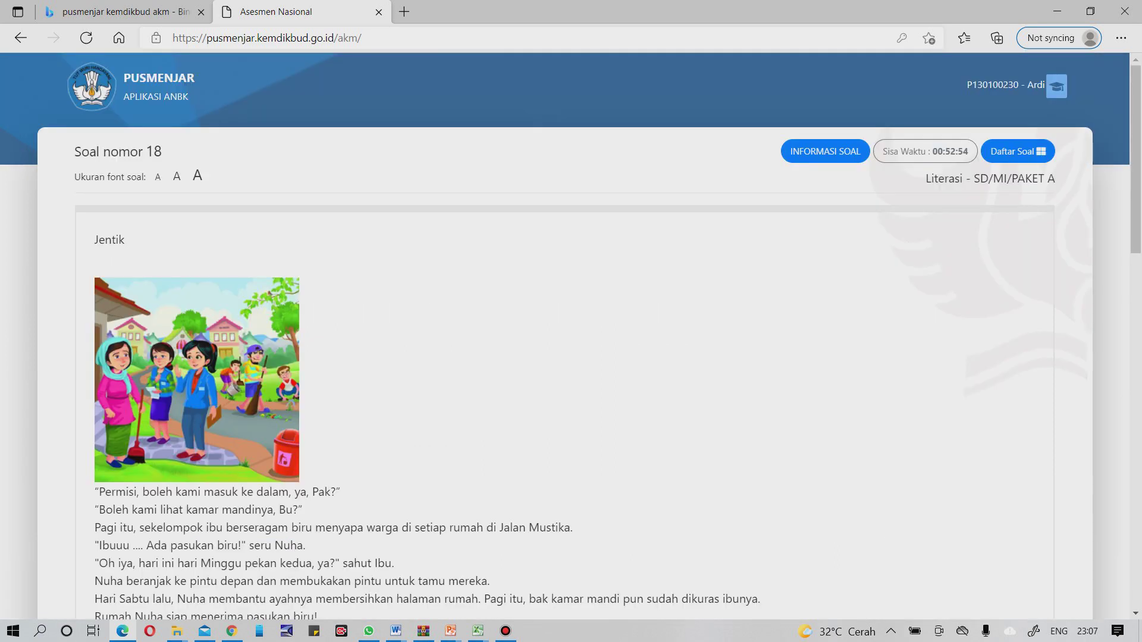
- Pass the already matched question 18, mark all three statements in question 19 as Benar, and continue to question 20
scroll(571, 333, "down", 10)
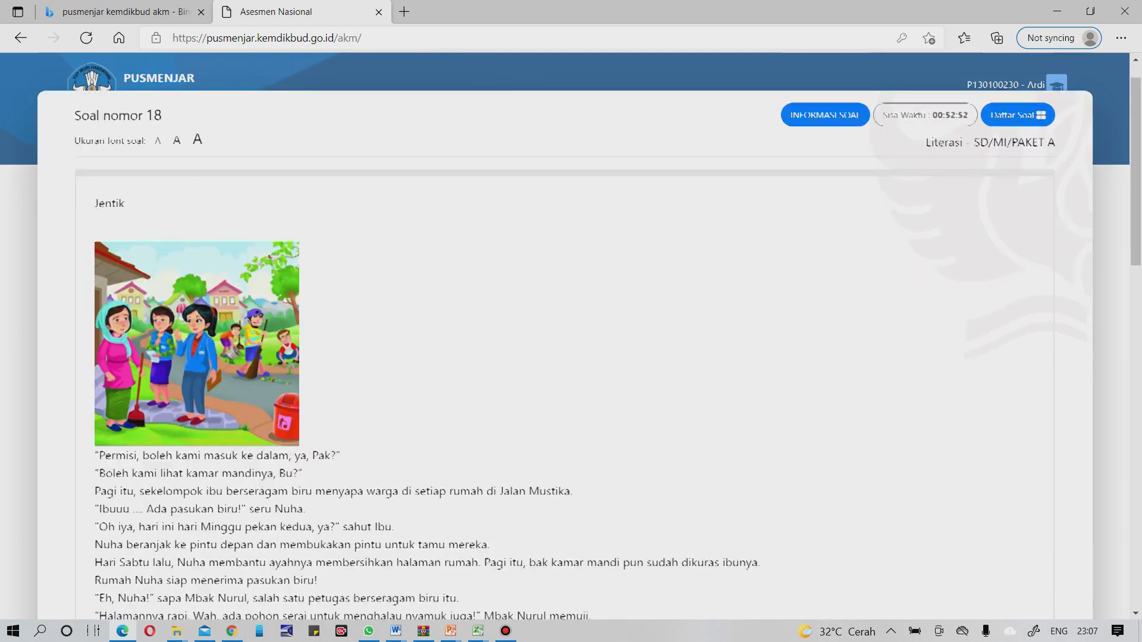
scroll(570, 333, "down", 3)
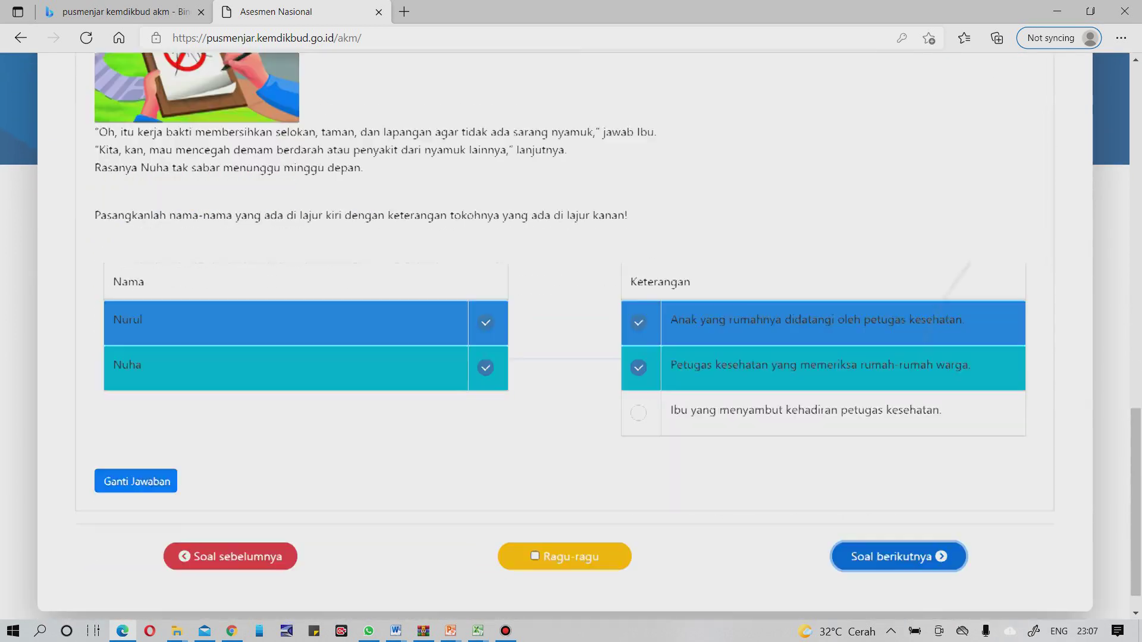
key("Return")
scroll(570, 333, "down", 10)
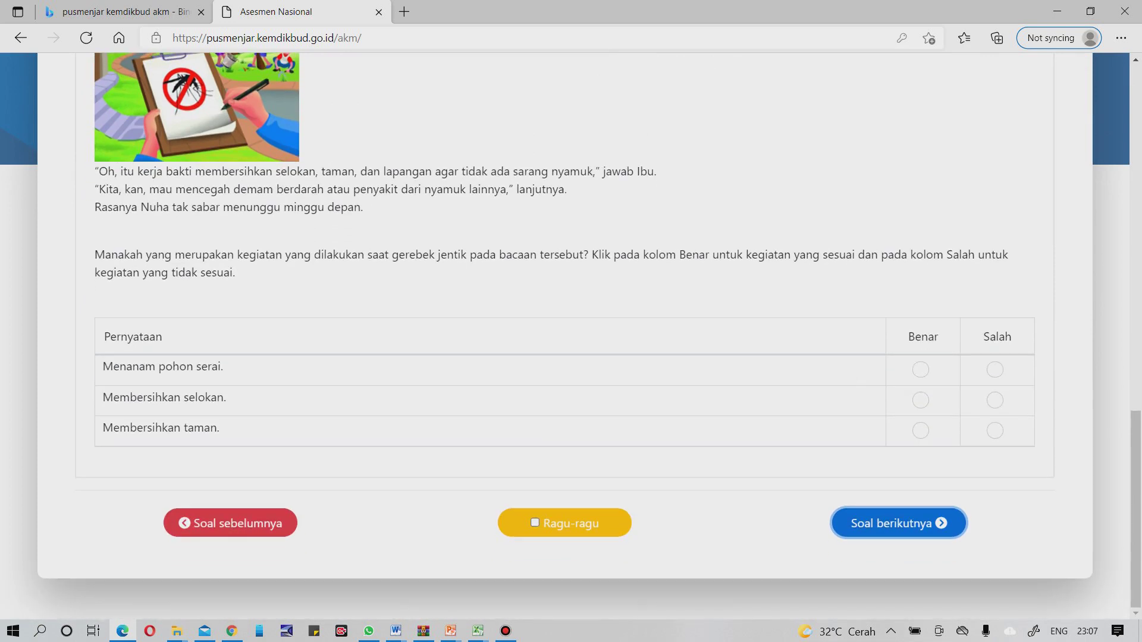
left_click(920, 370)
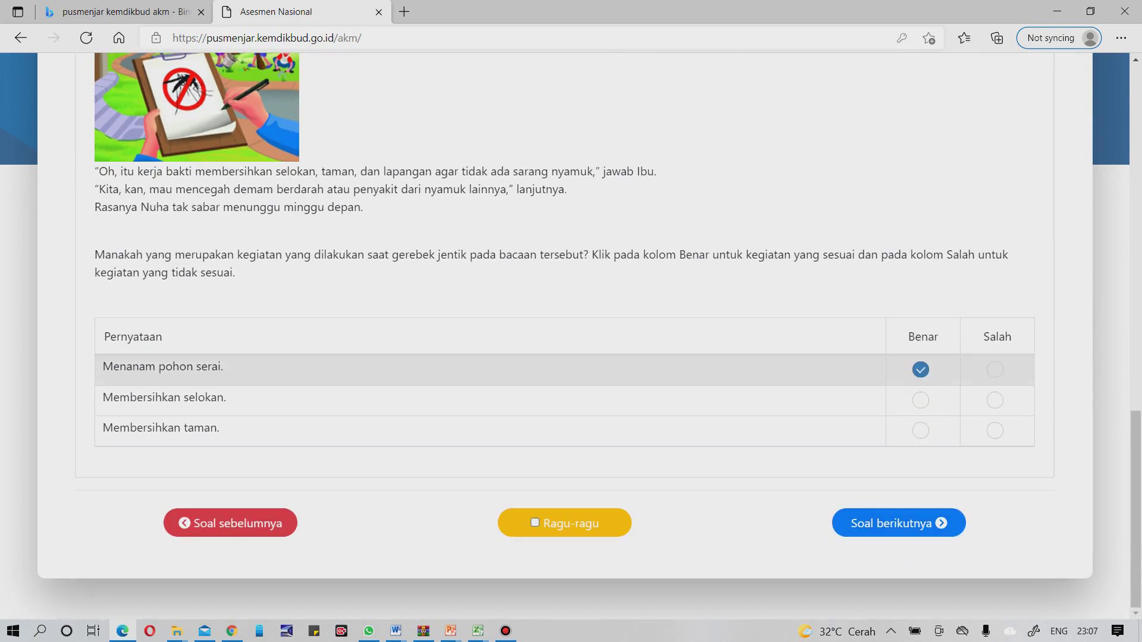
left_click(921, 401)
left_click(921, 430)
left_click(898, 522)
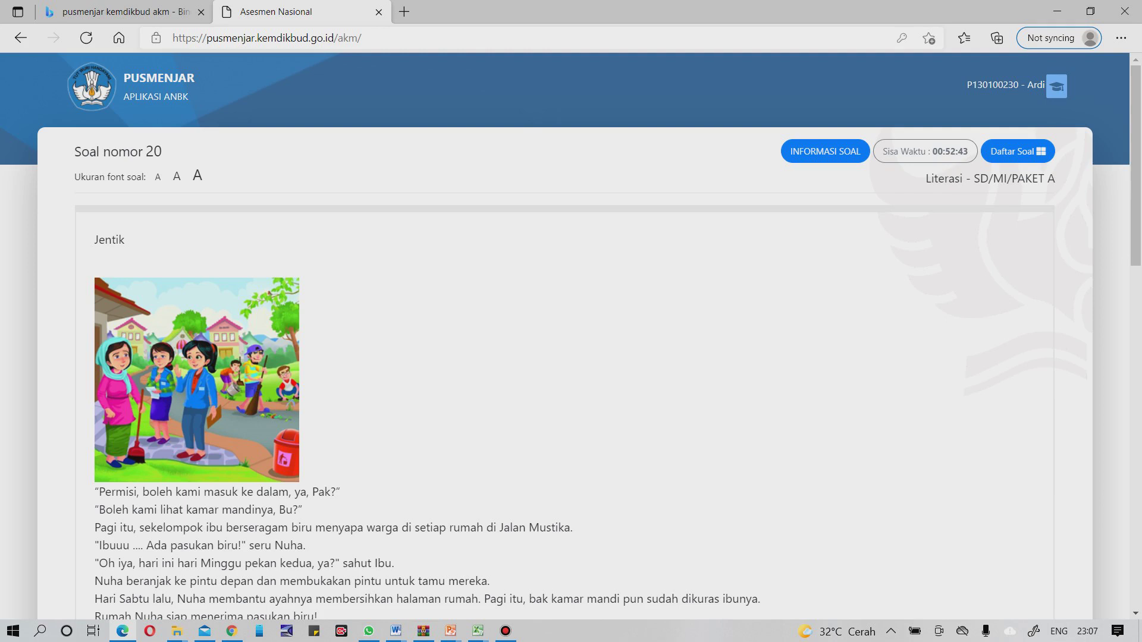
- Open unanswered question 21 from the question list, enter "fhvjkjb" as its answer, and continue to the test confirmation
scroll(571, 357, "down", 6)
scroll(571, 357, "up", 6)
left_click(1017, 151)
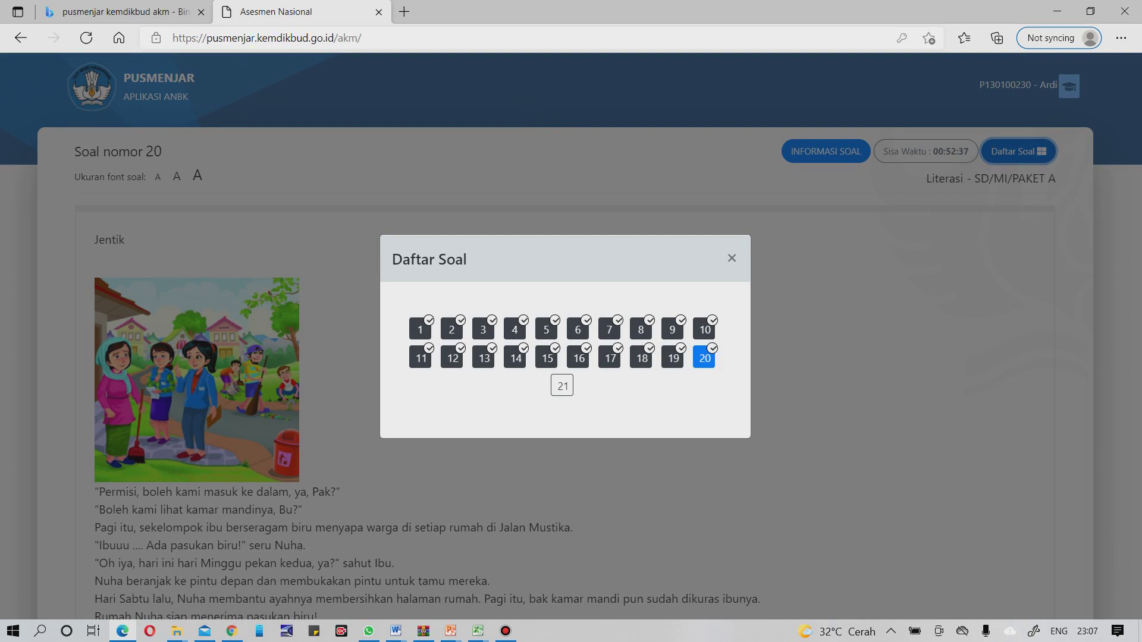
left_click(562, 385)
scroll(571, 357, "down", 12)
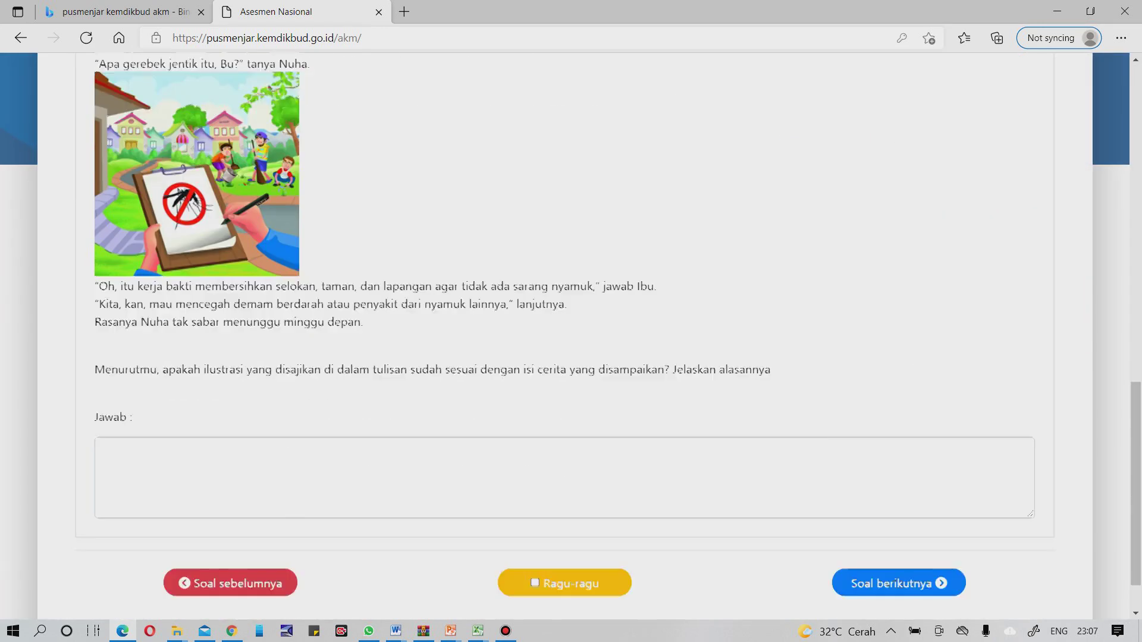
left_click(521, 435)
type("fhvjkjb")
left_click(880, 523)
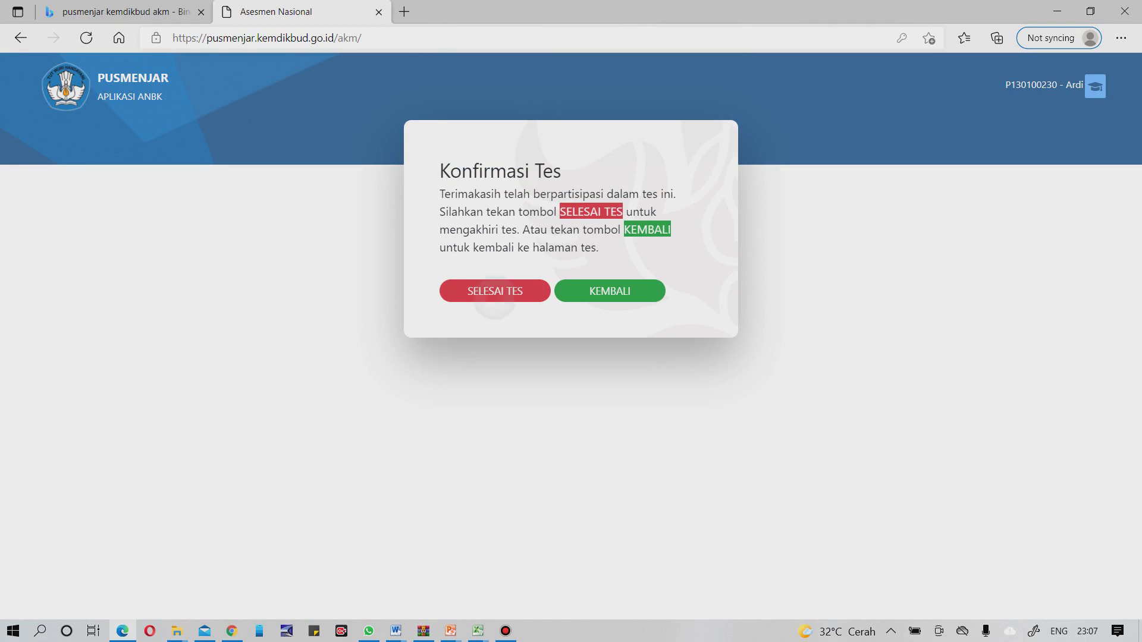
- Finish the test and compare the submitted answers with the answer key in the results review
left_click(495, 293)
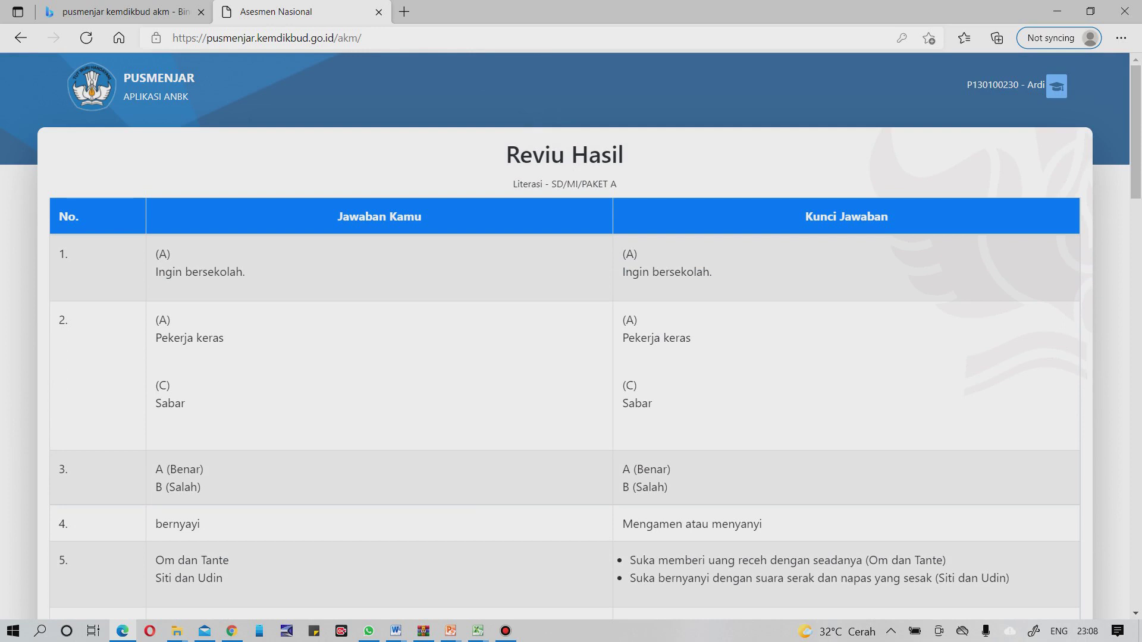
scroll(919, 480, "down", 20)
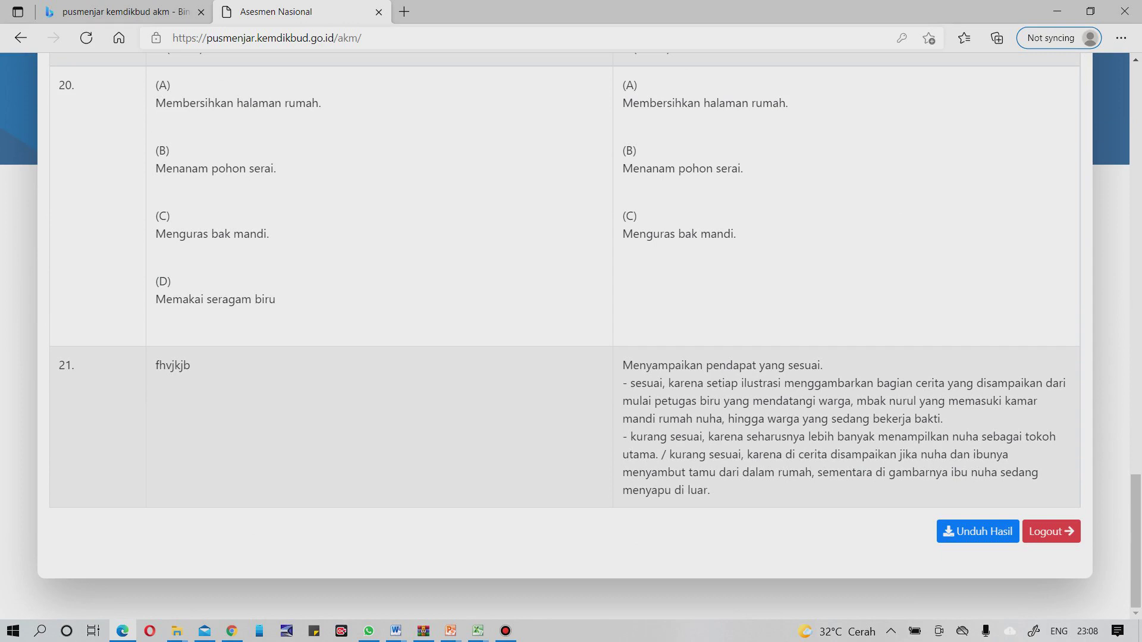
scroll(847, 334, "up", 6)
left_click_drag(654, 11, 654, 170)
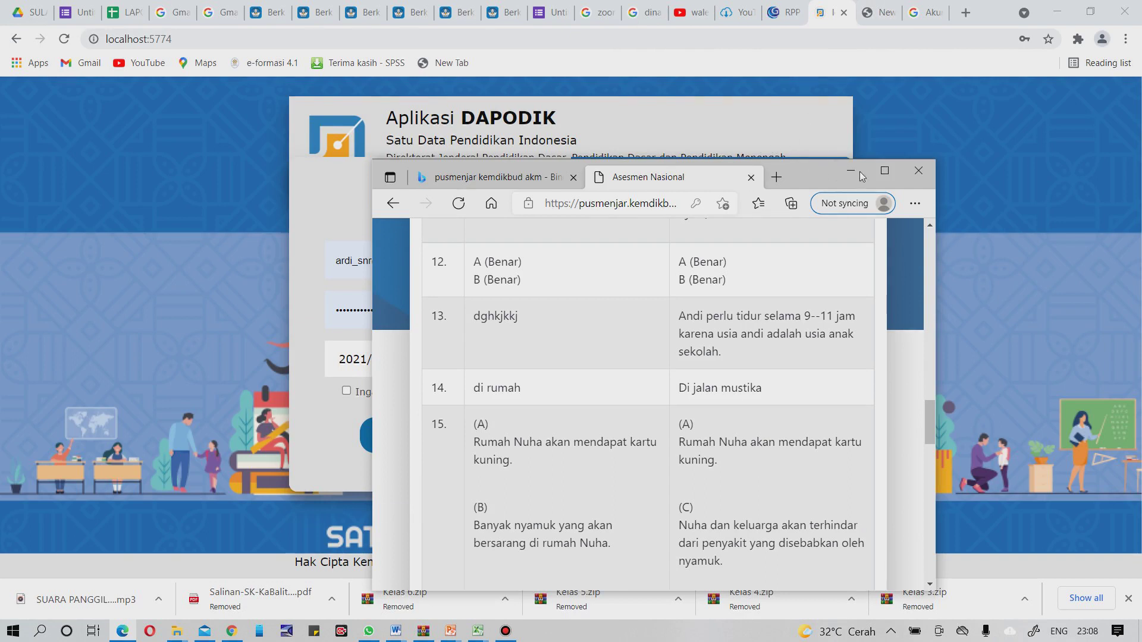
left_click(882, 171)
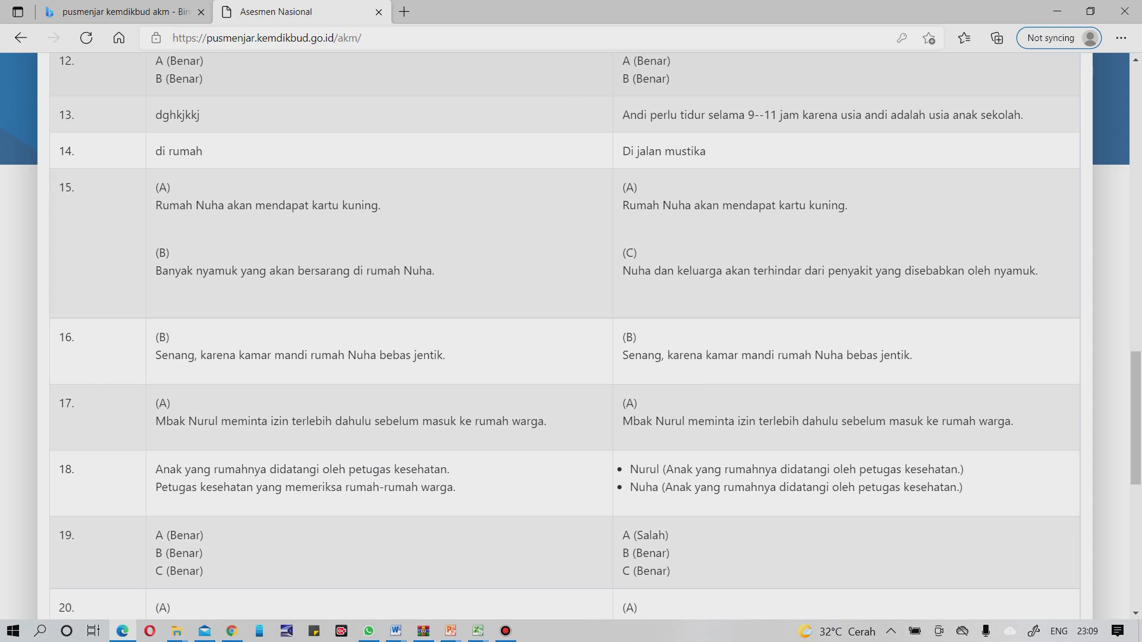
left_click_drag(595, 12, 599, 124)
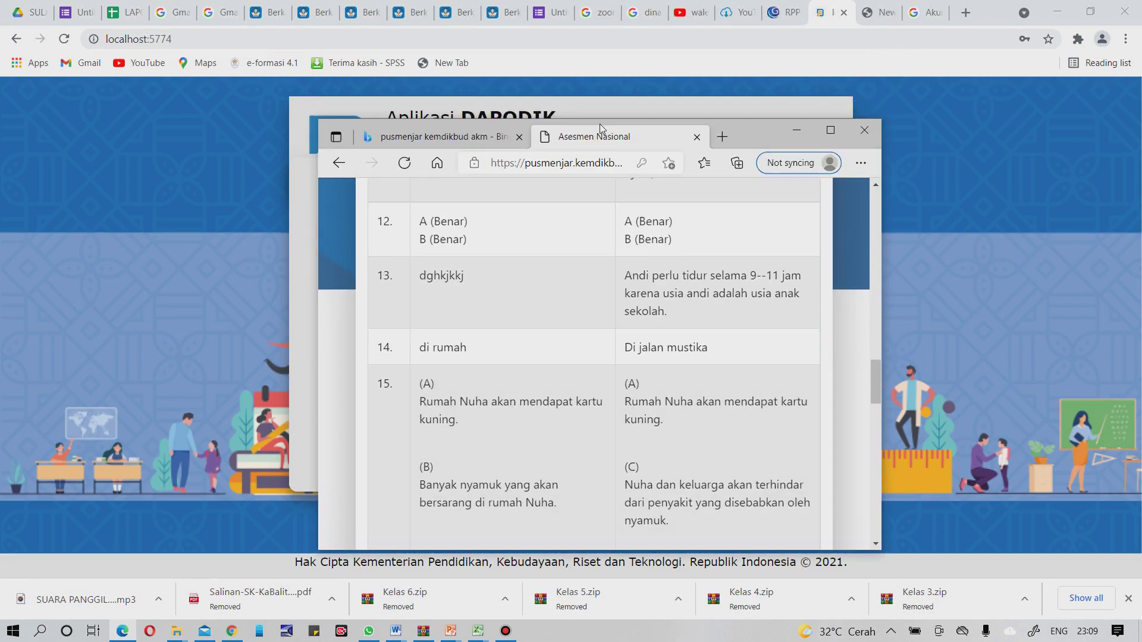